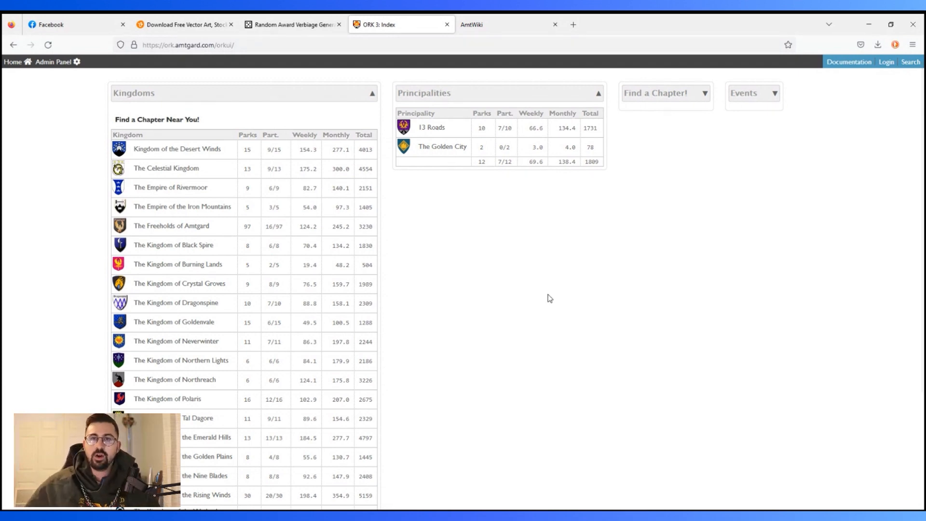
Step: Open the Tyrant's Thorn park page within The Kingdom of Winters Edge
scroll(480, 330, "down", 3)
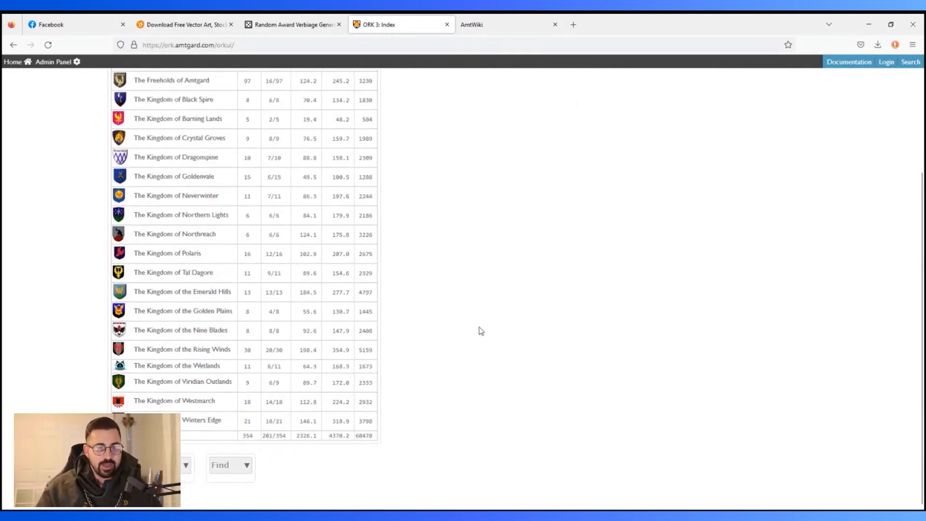
left_click(207, 421)
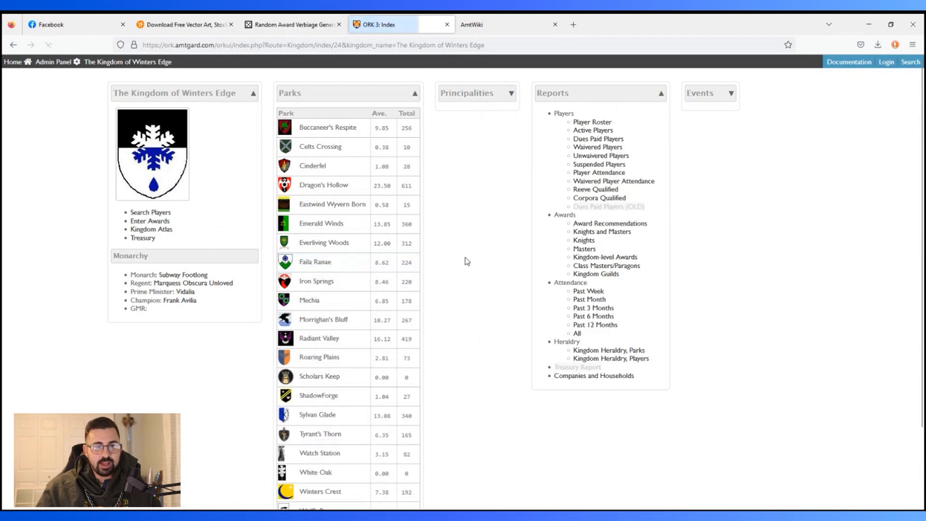
scroll(317, 434, "down", 1)
left_click(333, 386)
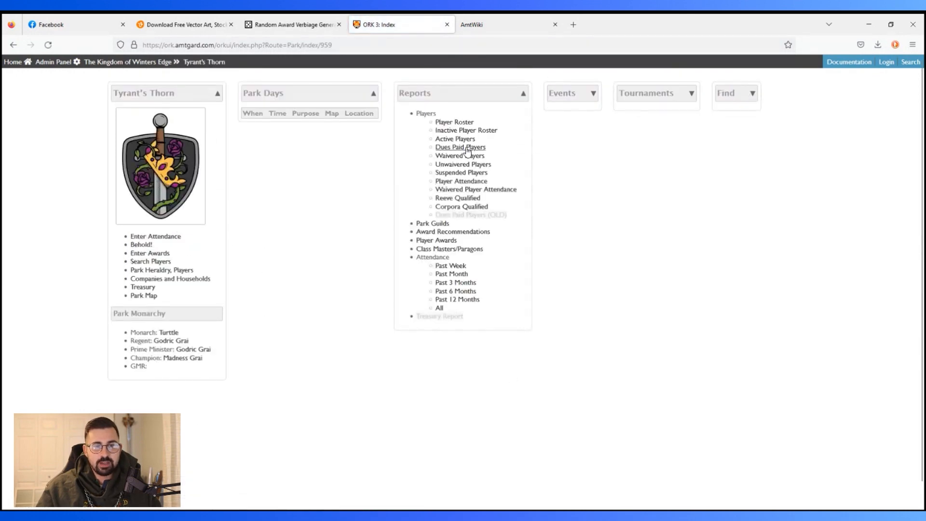
Step: Open the fourth persona's record from the park's Active Players report and reveal the site's player and park search fields
left_click(459, 140)
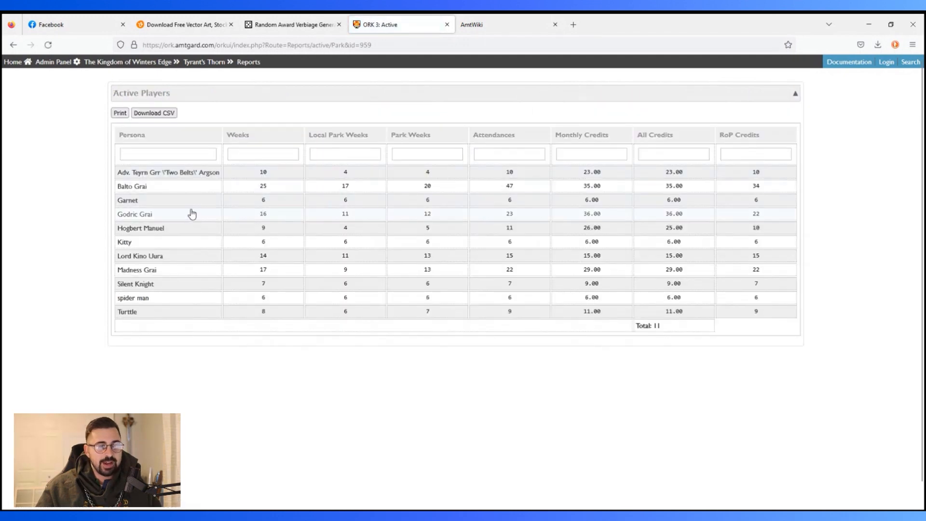
left_click(145, 215)
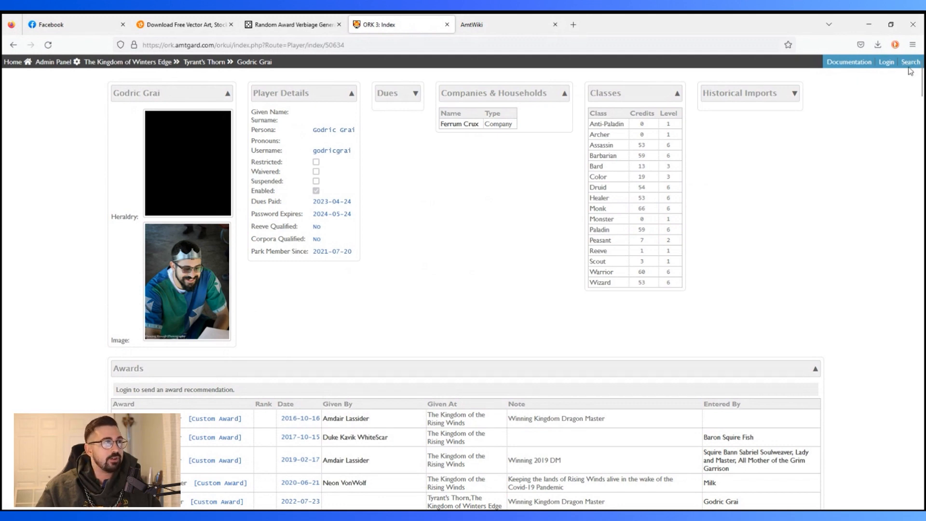
left_click(912, 62)
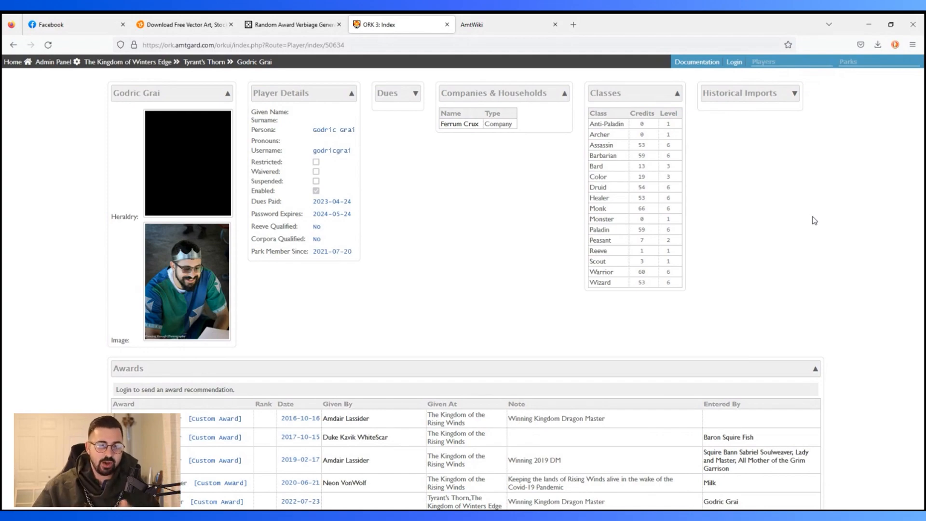
Step: Examine the award history on the player's record, including order names, ranks, dates and notes
scroll(716, 361, "down", 7)
scroll(716, 361, "down", 8)
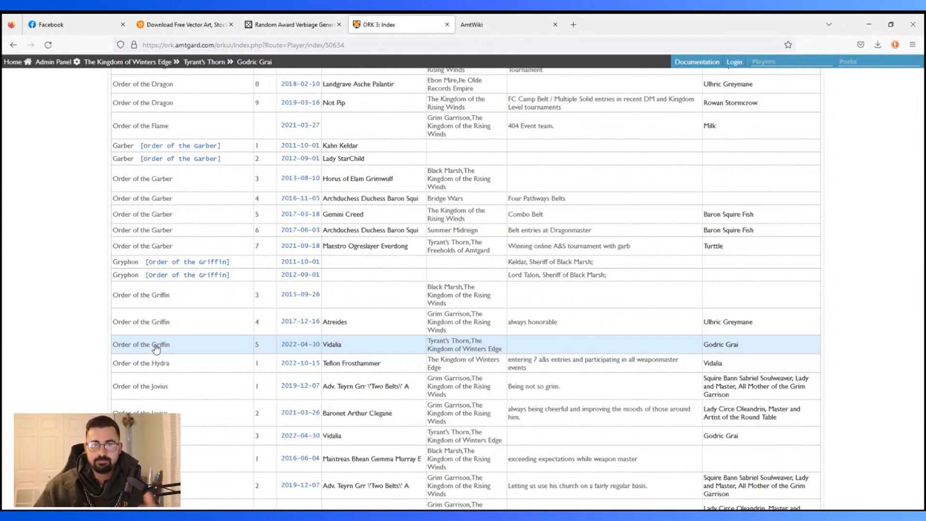
scroll(199, 315, "up", 10)
scroll(199, 315, "up", 5)
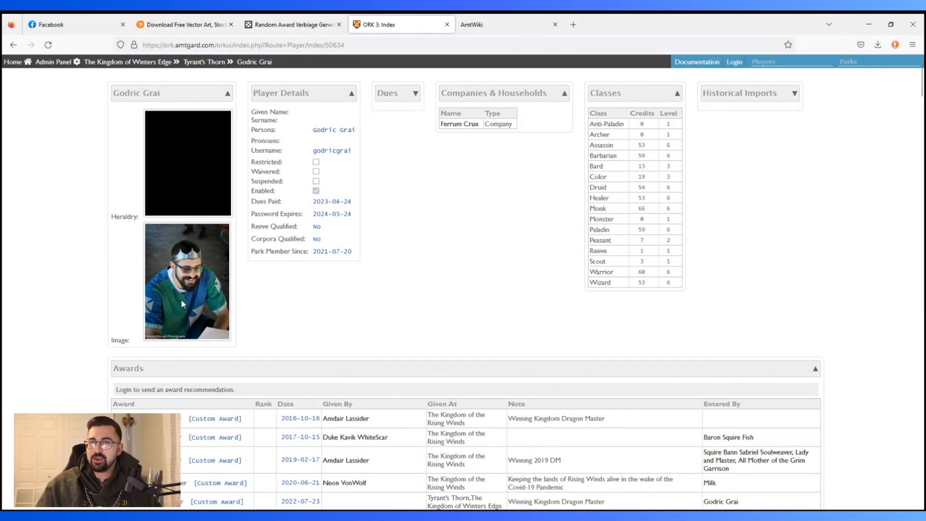
scroll(290, 308, "down", 9)
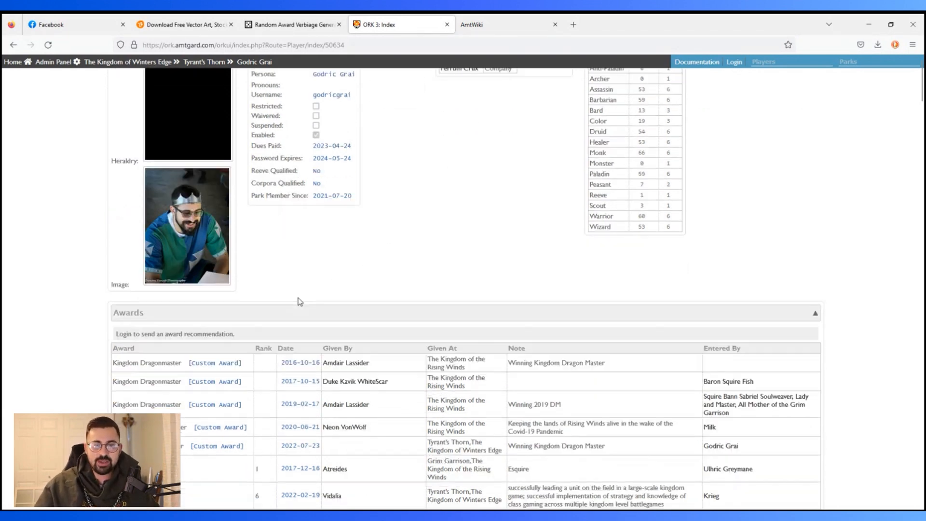
scroll(288, 302, "down", 20)
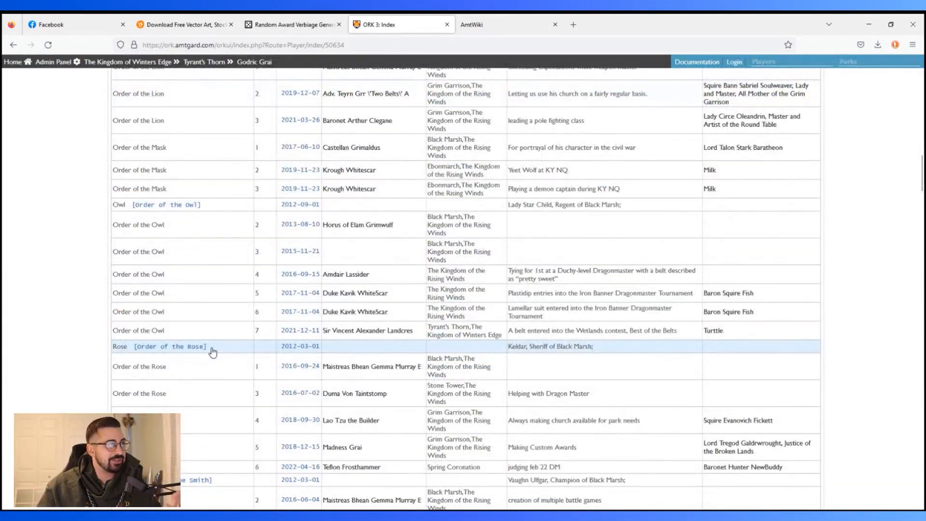
scroll(248, 299, "up", 6)
scroll(255, 311, "up", 15)
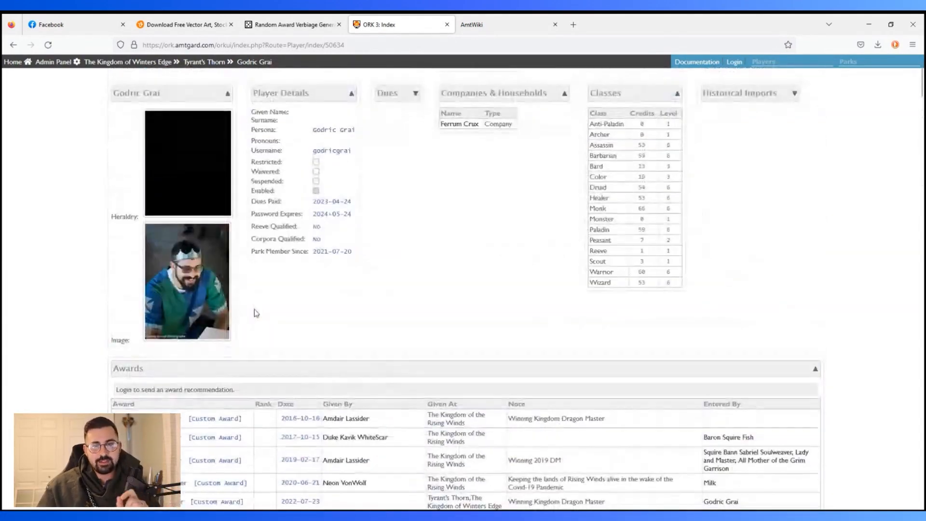
Step: Switch to AmtWiki and search for the same player's persona name
left_click(507, 24)
left_click(328, 63)
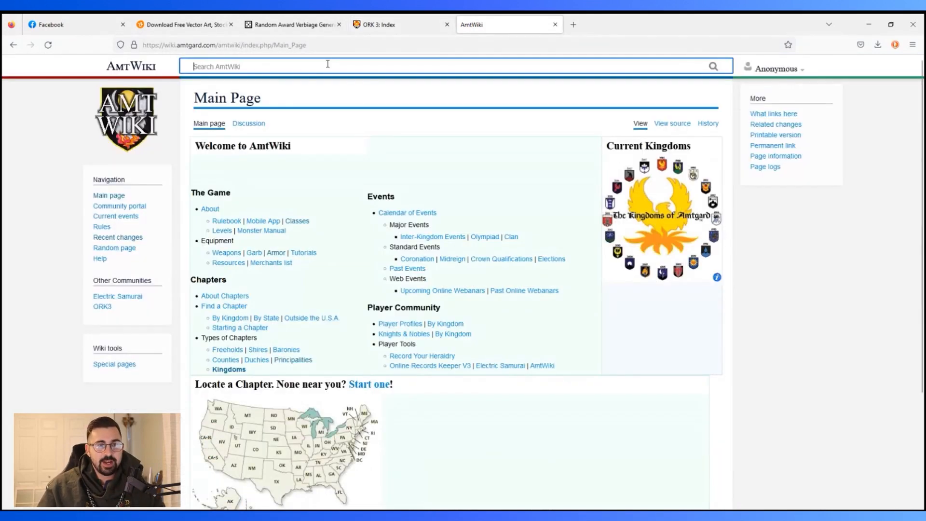
type("godric grai")
key("Return")
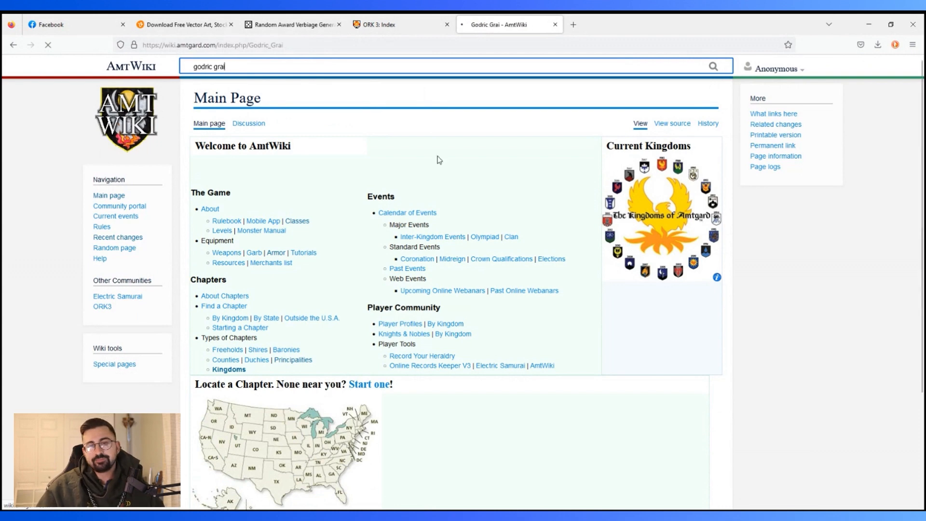
Step: Review the persona's wiki page, then open its affiliated company Ferrum Crux and look over the company's history and heraldry
scroll(446, 181, "down", 2)
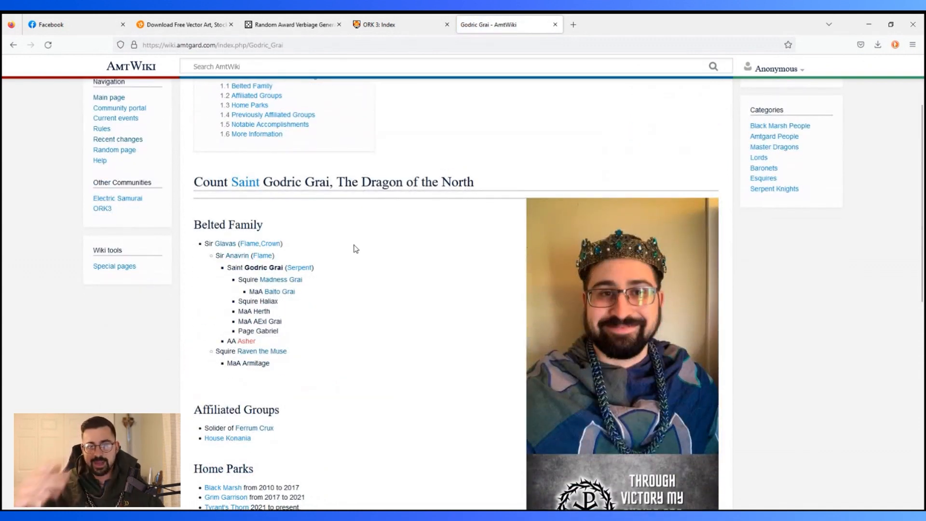
scroll(360, 256, "down", 1)
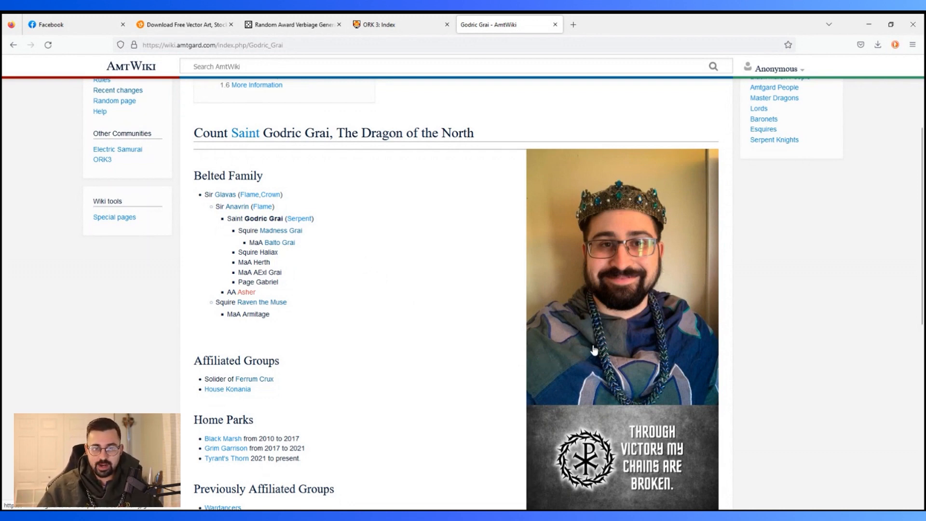
scroll(588, 348, "down", 2)
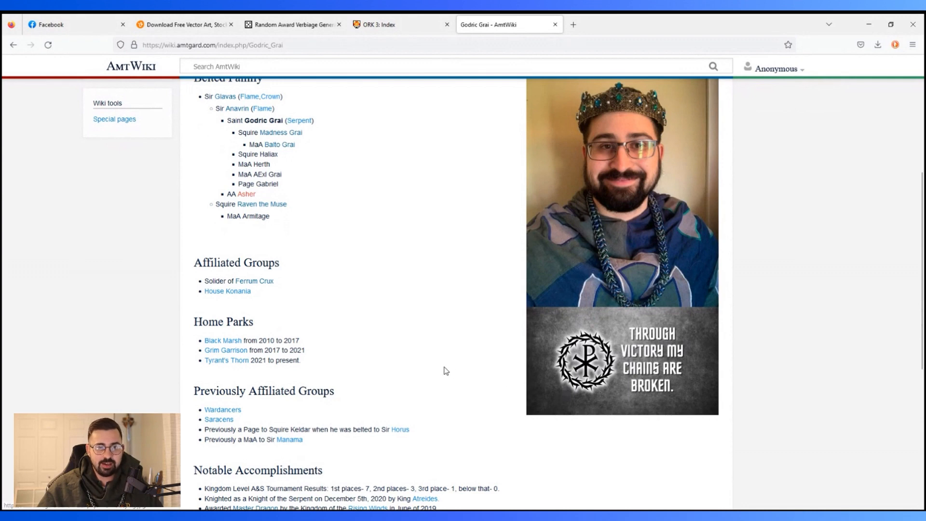
scroll(290, 337, "down", 1)
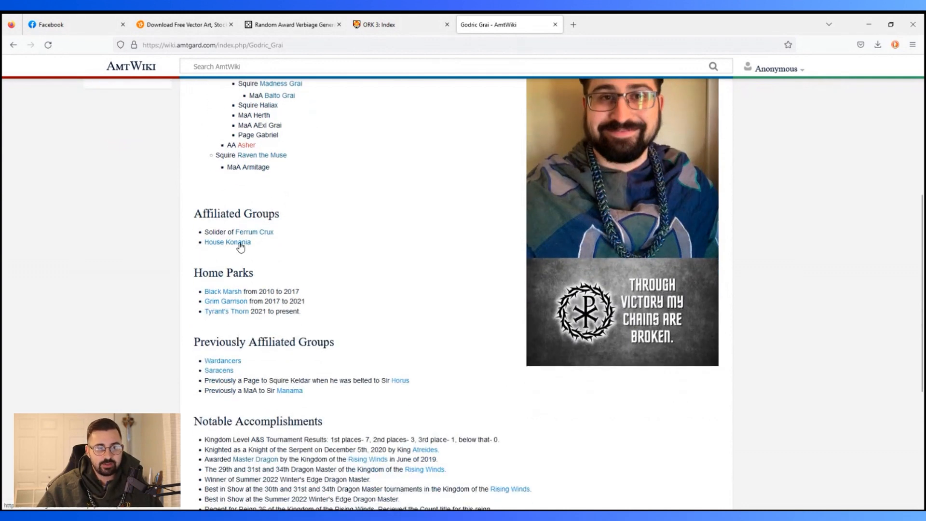
left_click(259, 232)
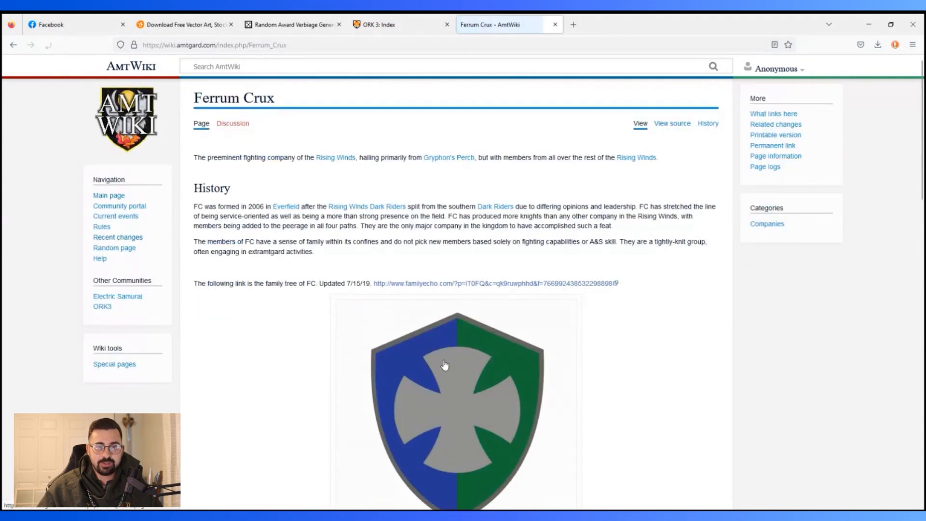
scroll(444, 364, "down", 2)
scroll(410, 362, "up", 2)
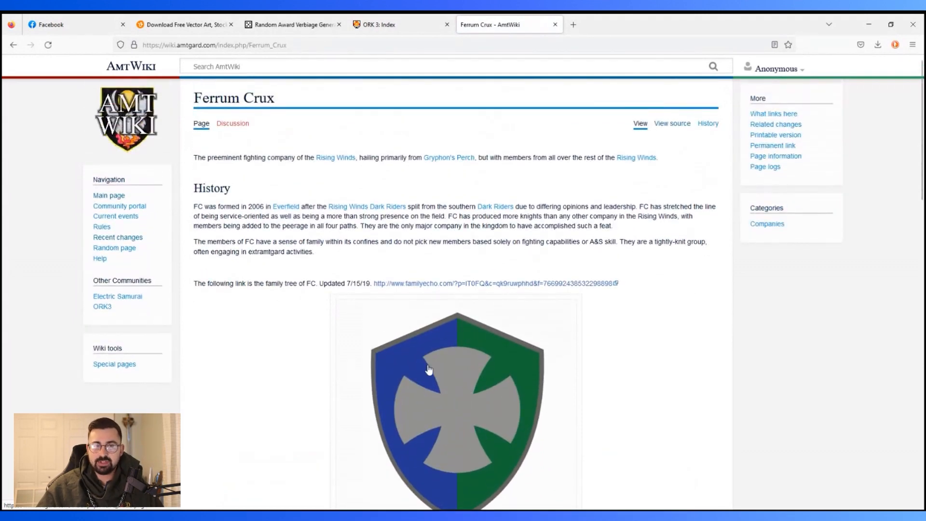
scroll(490, 324, "down", 10)
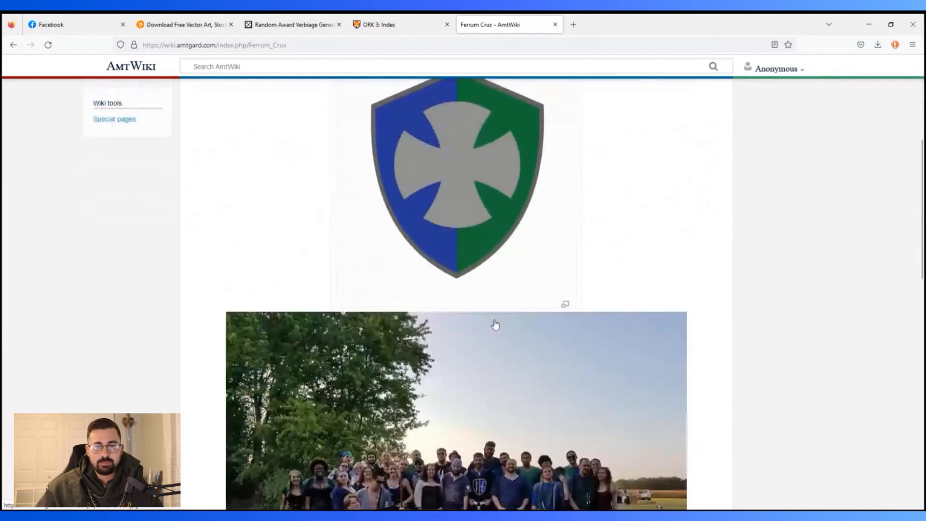
Step: Return to the persona's wiki page and read through its Notable Accomplishments and Belted Family sections
key("alt+Left")
scroll(456, 326, "down", 4)
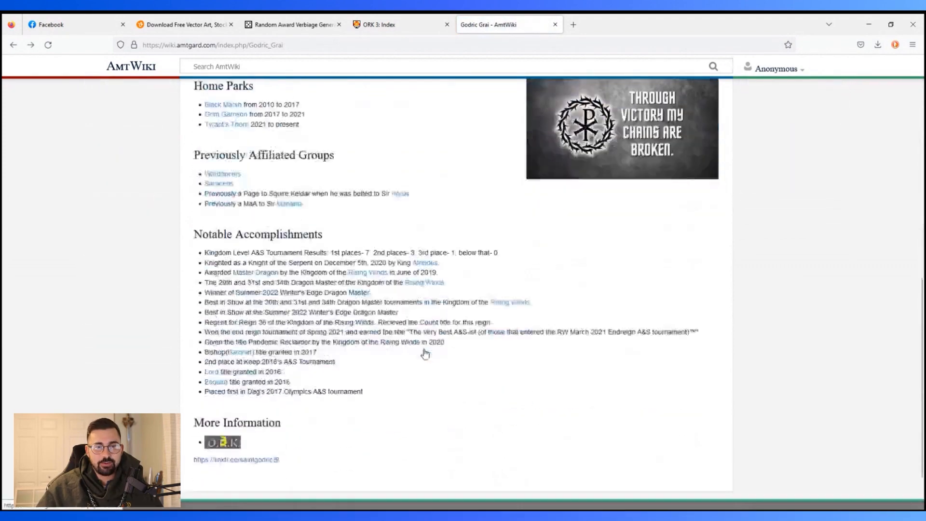
scroll(271, 250, "up", 7)
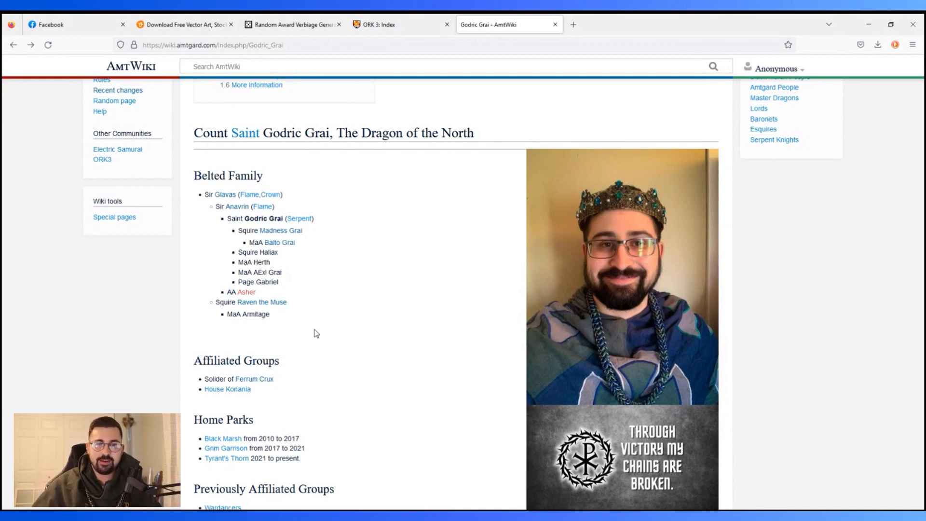
Step: Reopen the Ferrum Crux page from the persona's affiliated groups and check its shield emblem
scroll(243, 354, "down", 1)
left_click(255, 331)
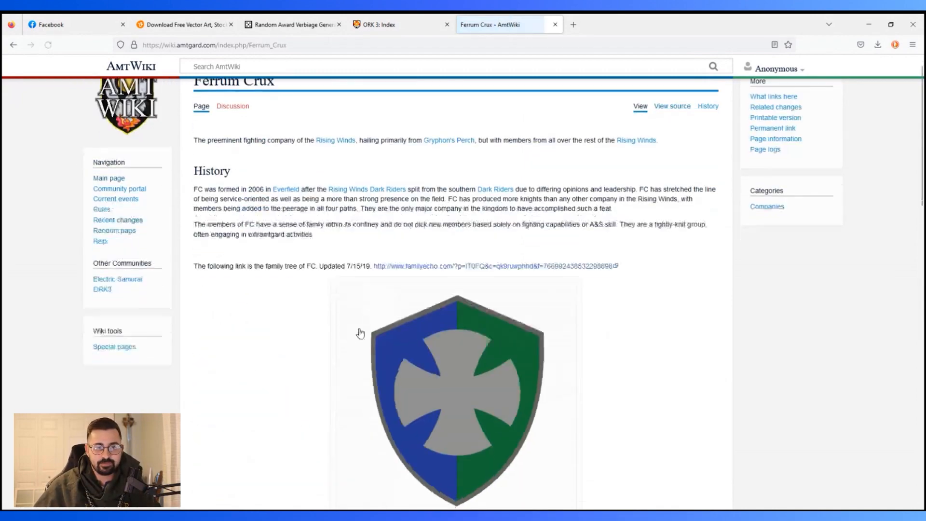
scroll(349, 333, "down", 4)
scroll(502, 319, "up", 3)
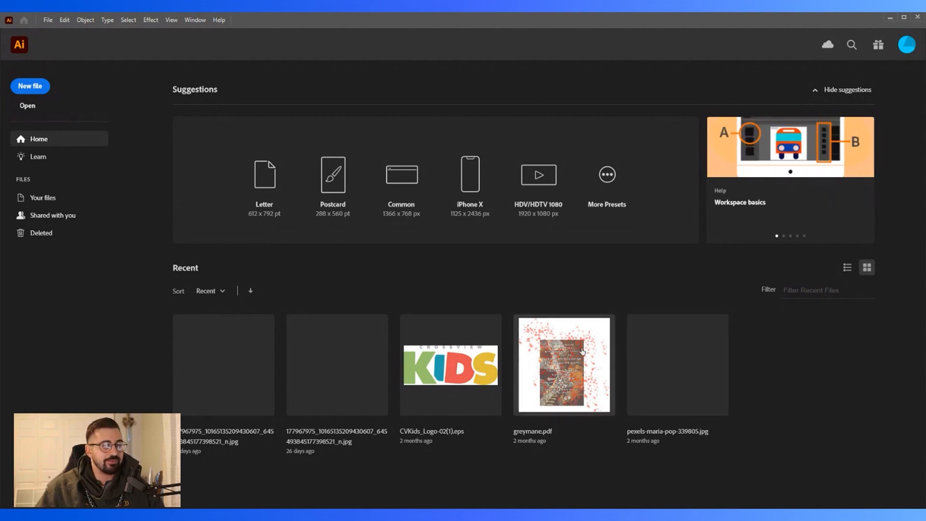
Step: Create a new Illustrator document 8.5 in wide and 11 in high
left_click(27, 87)
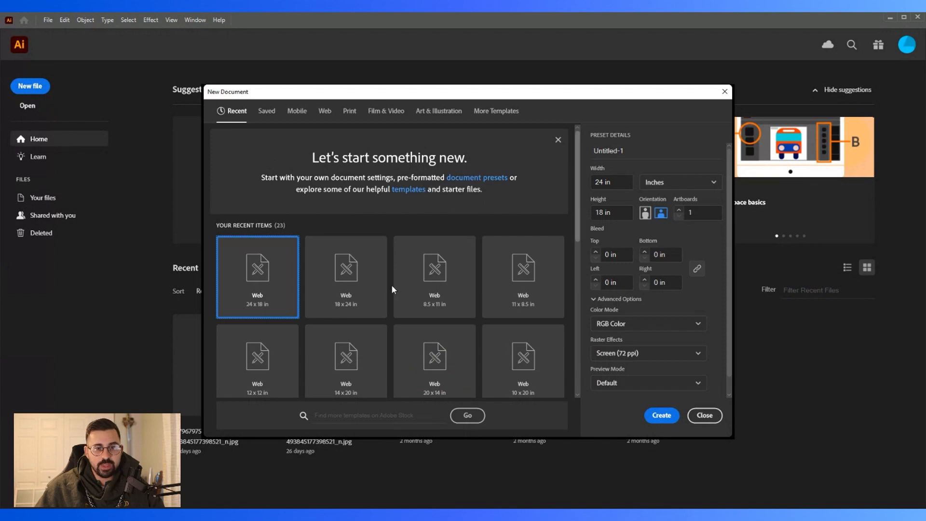
left_click(616, 182)
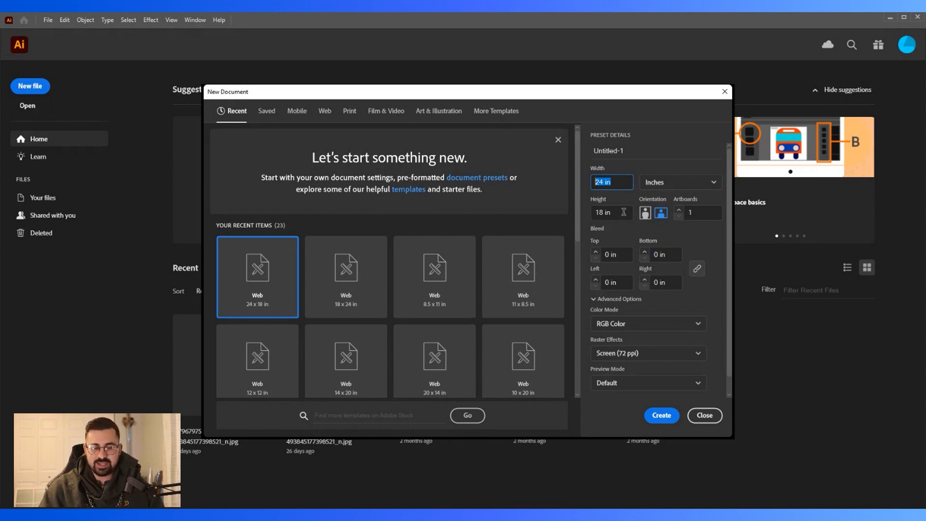
type("8.5")
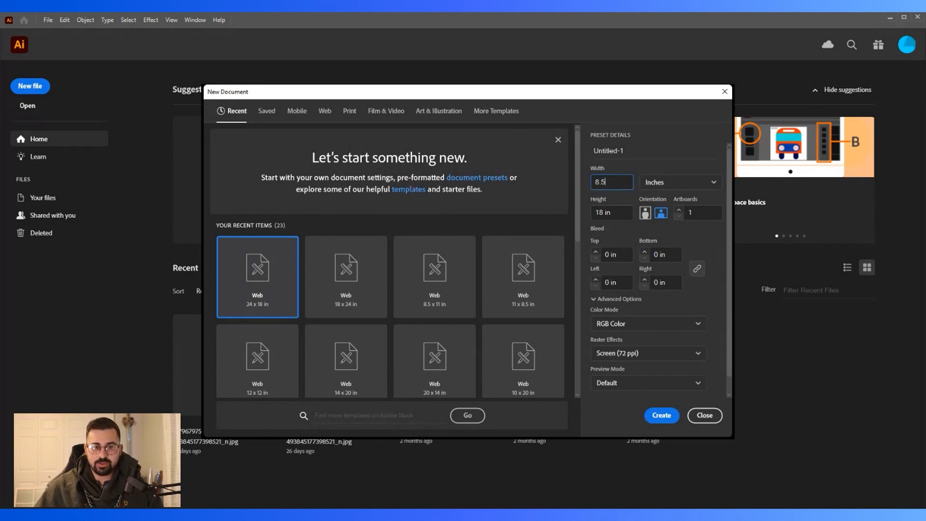
key("Tab")
type("11")
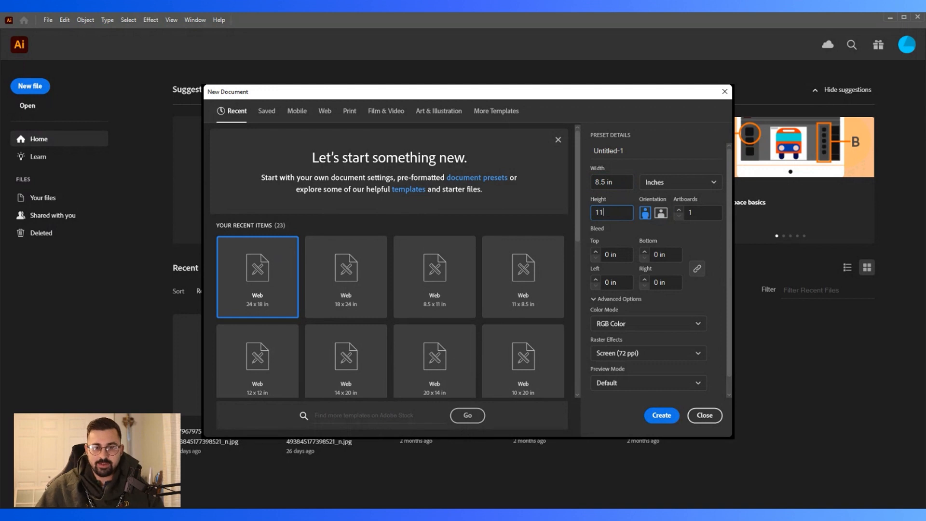
left_click(661, 418)
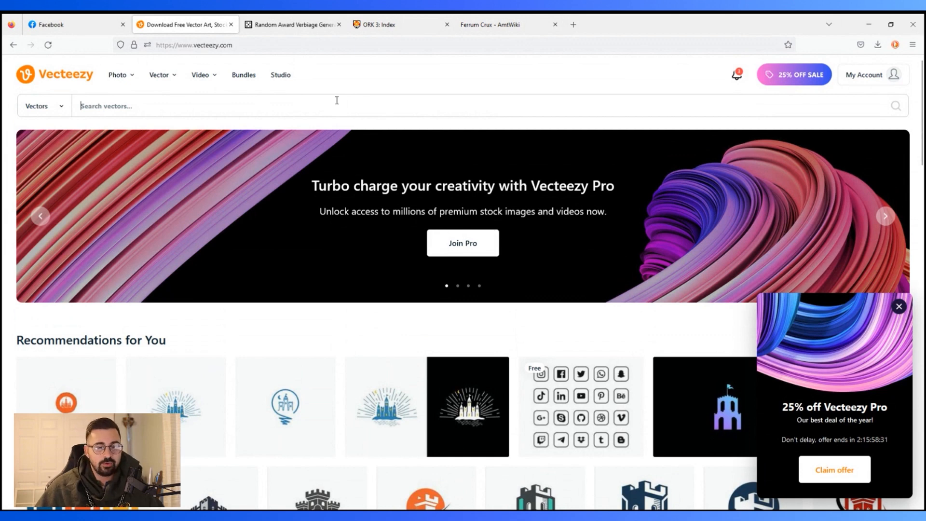
Step: Search Vecteezy vectors for "griffin", limit the results to Free License, and browse the artwork
type("griff")
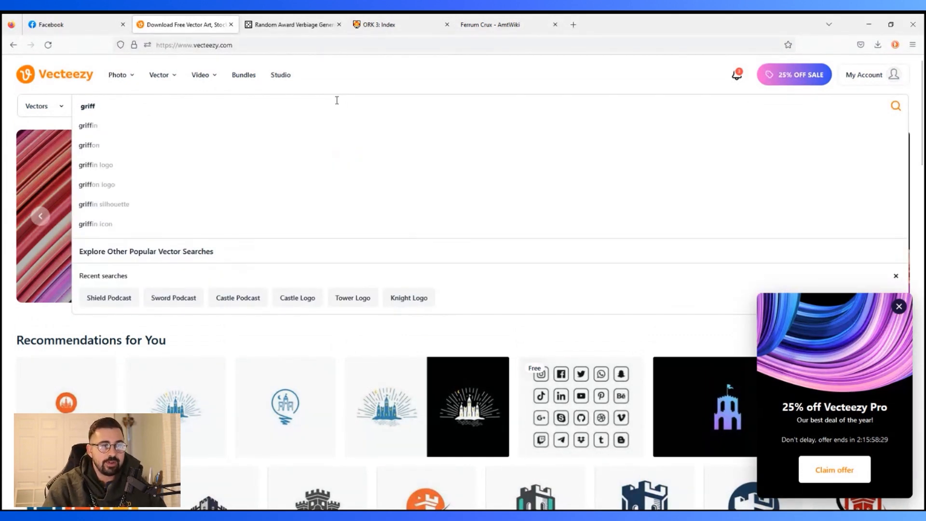
type("in")
key("Return")
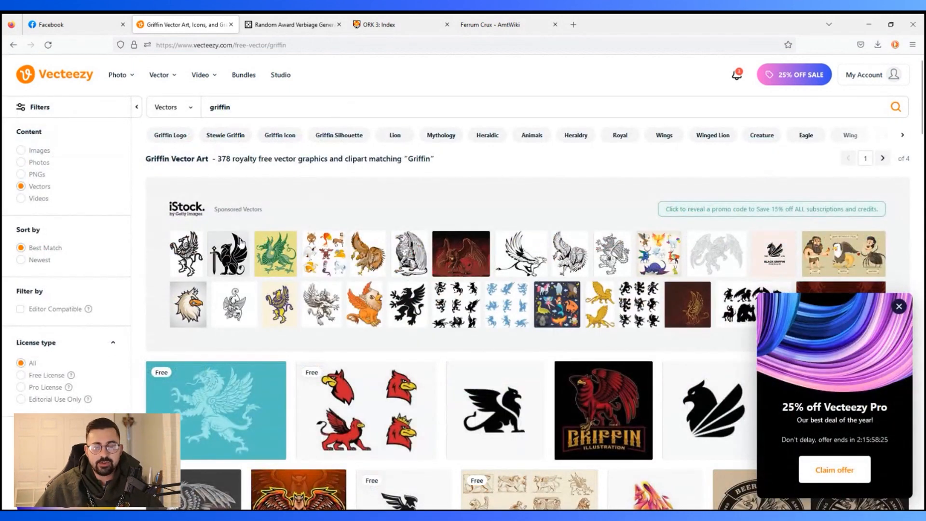
left_click(22, 376)
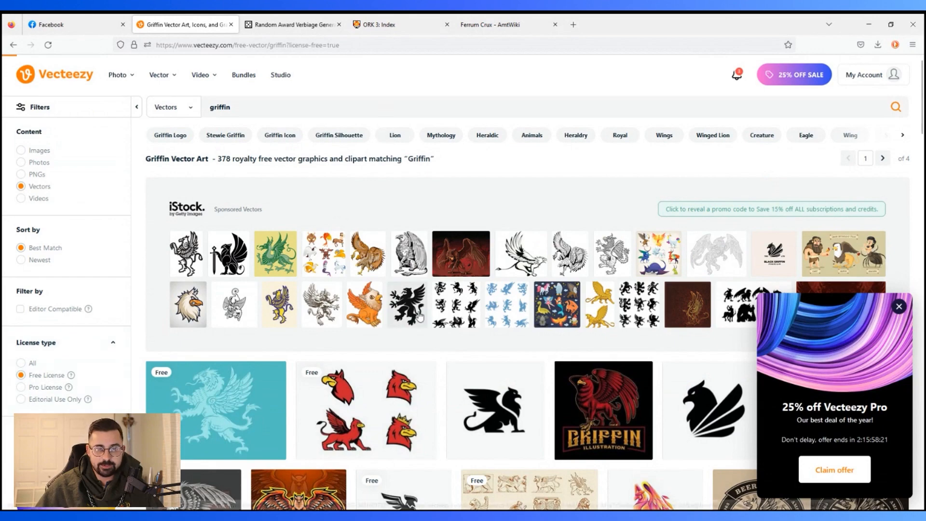
scroll(439, 319, "down", 2)
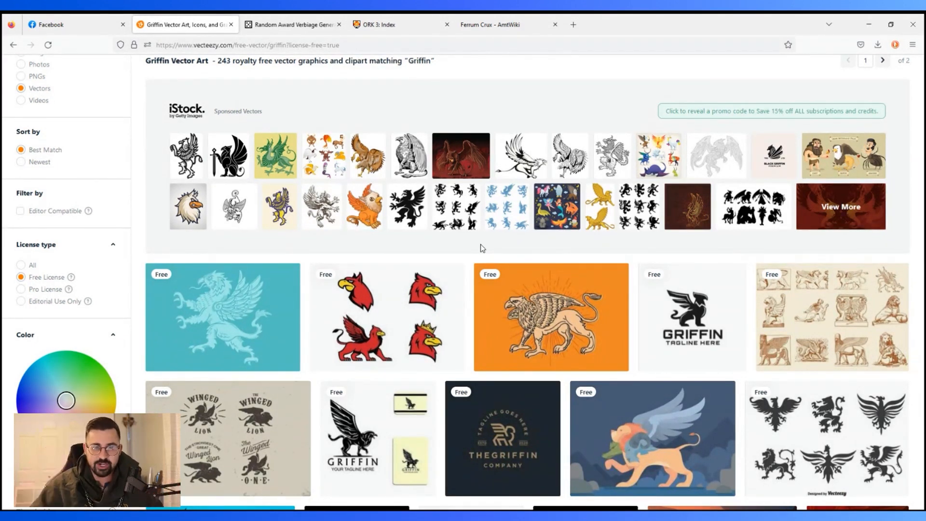
scroll(762, 349, "down", 1)
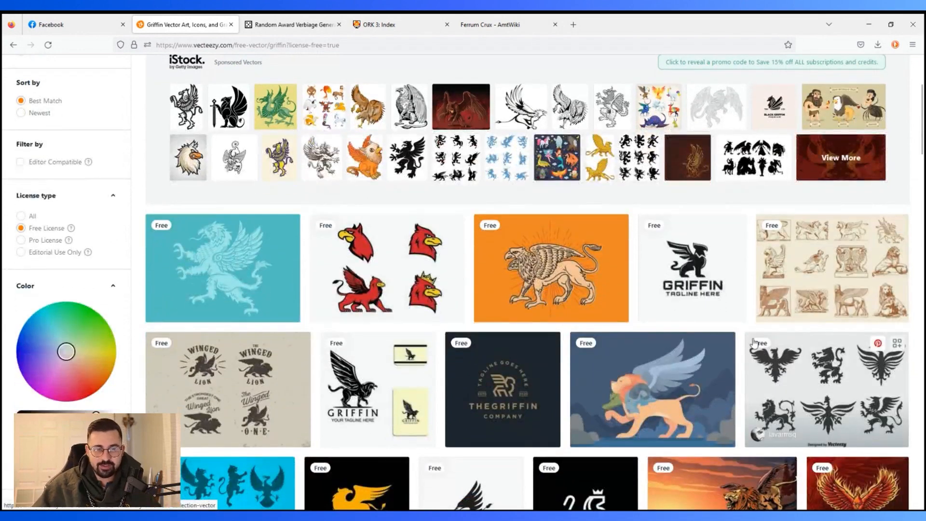
scroll(761, 346, "down", 2)
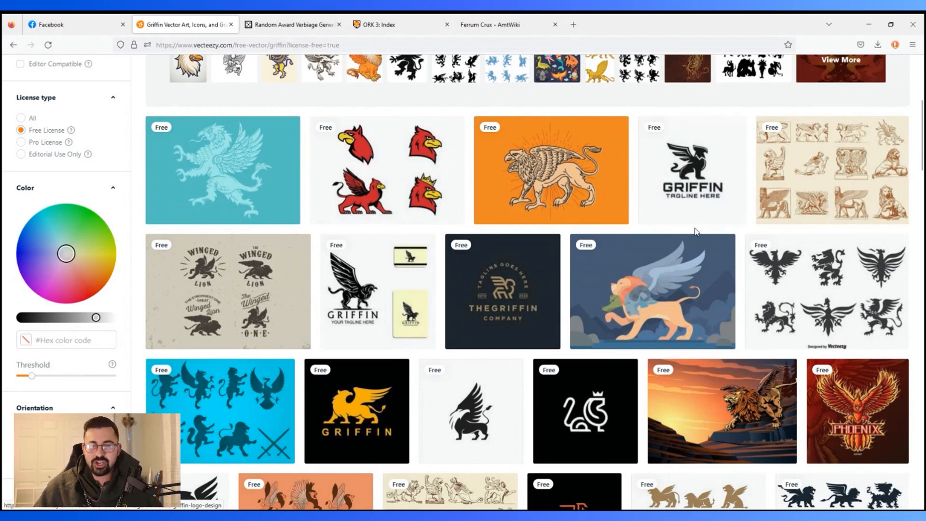
Step: Search the free Vecteezy vectors for "rose" and browse the first rows of artwork
scroll(493, 253, "up", 5)
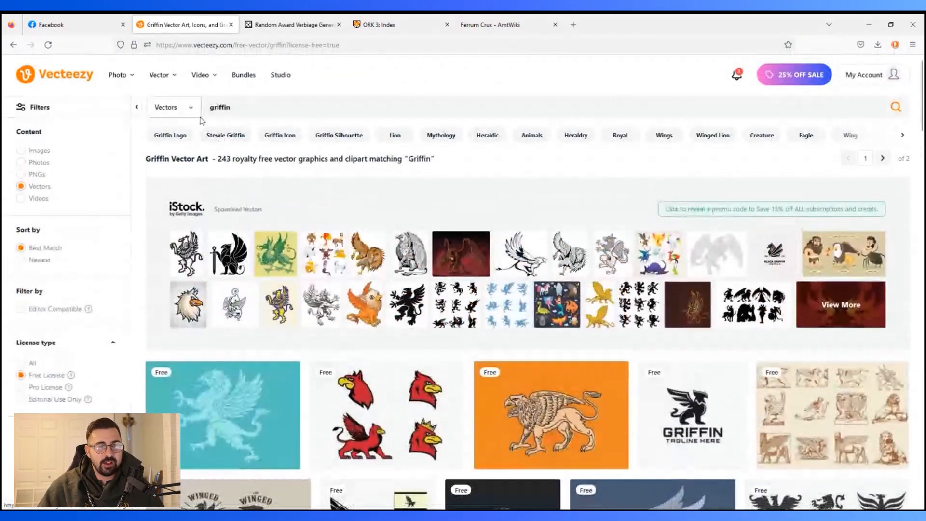
double_click(217, 108)
type("rose")
key("Return")
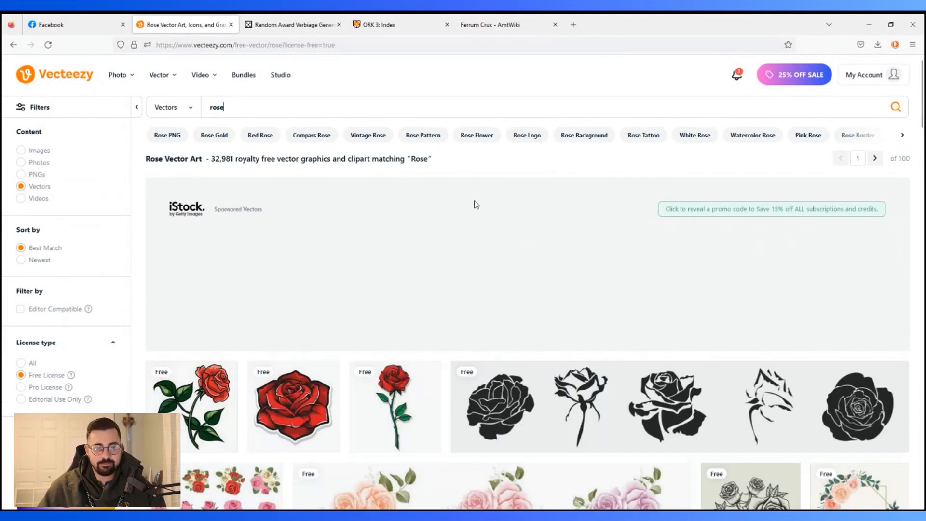
scroll(486, 203, "down", 3)
scroll(485, 204, "down", 3)
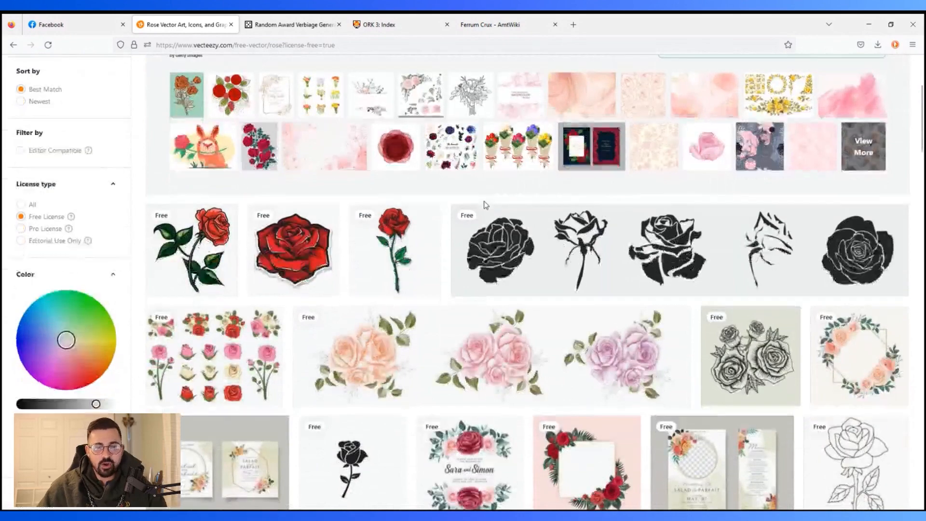
Step: Preview the Roses Floral Banner Wedding Card Template and the wedding invitation card template with red roses, returning to the rose results
left_click(470, 335)
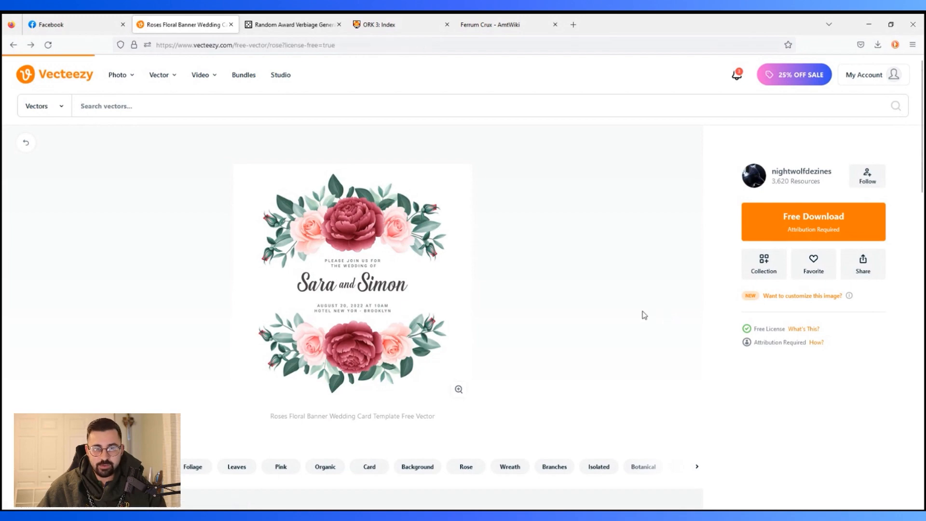
key("alt+Left")
scroll(640, 316, "down", 4)
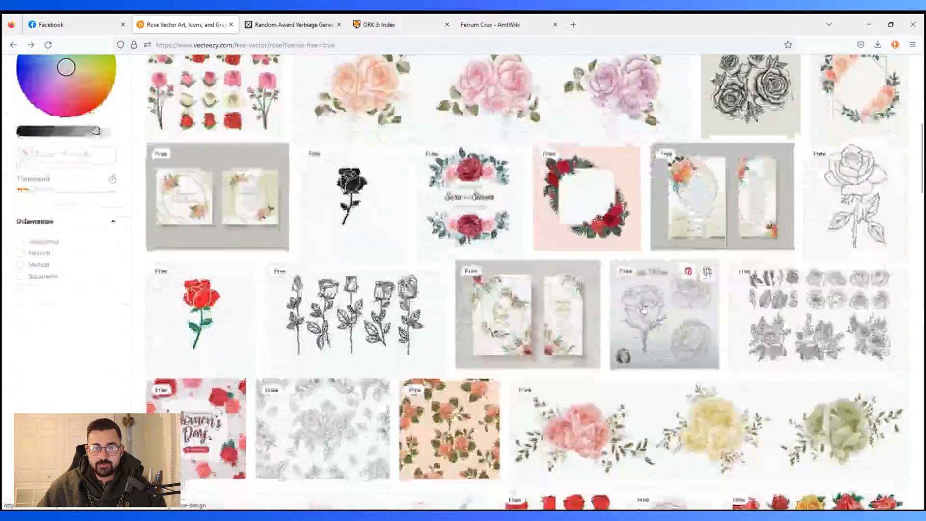
key("alt+Right")
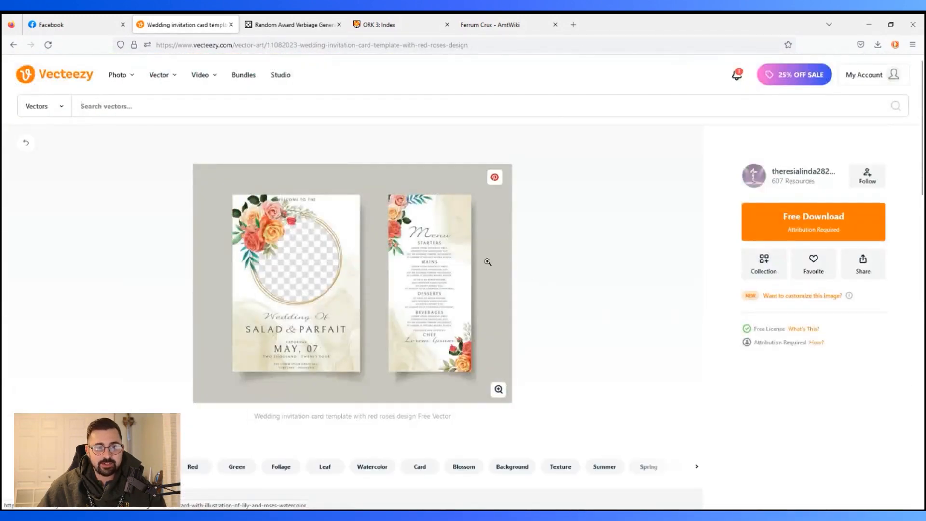
key("alt+Left")
scroll(542, 297, "down", 10)
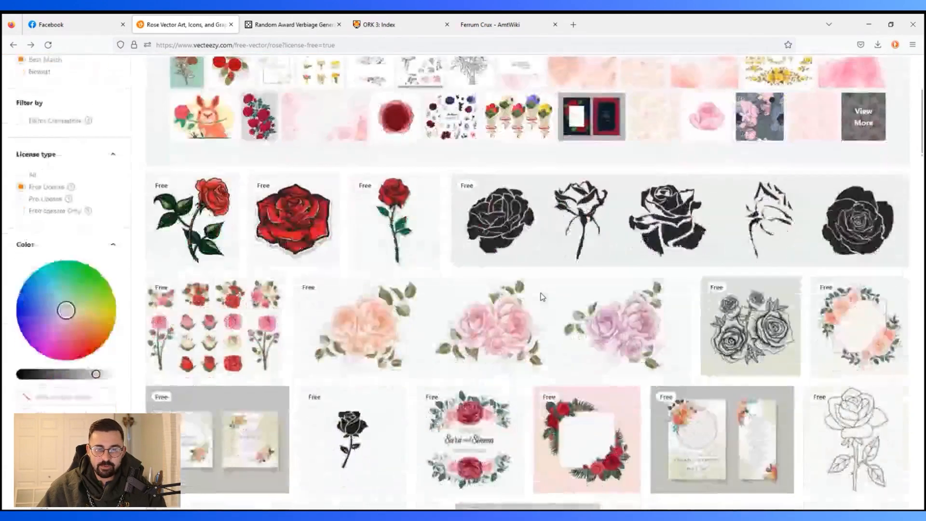
Step: Browse further through the rose vectors and preview the dark wedding invitation card with the red roses design
scroll(543, 297, "down", 2)
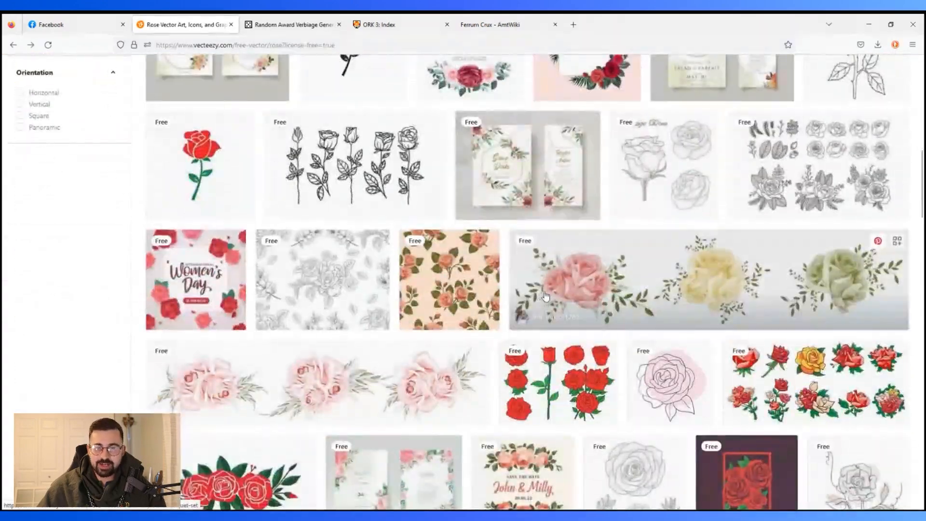
scroll(543, 296, "down", 3)
scroll(544, 295, "down", 9)
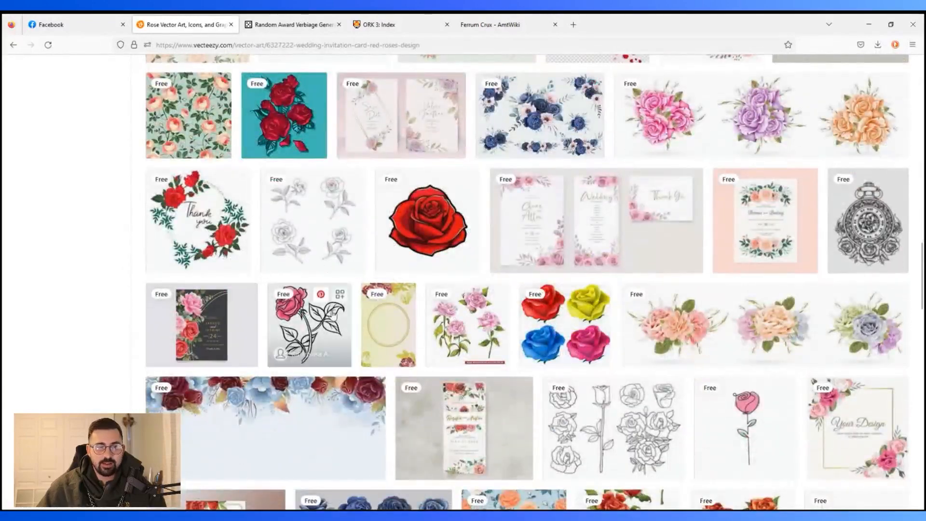
left_click(244, 326)
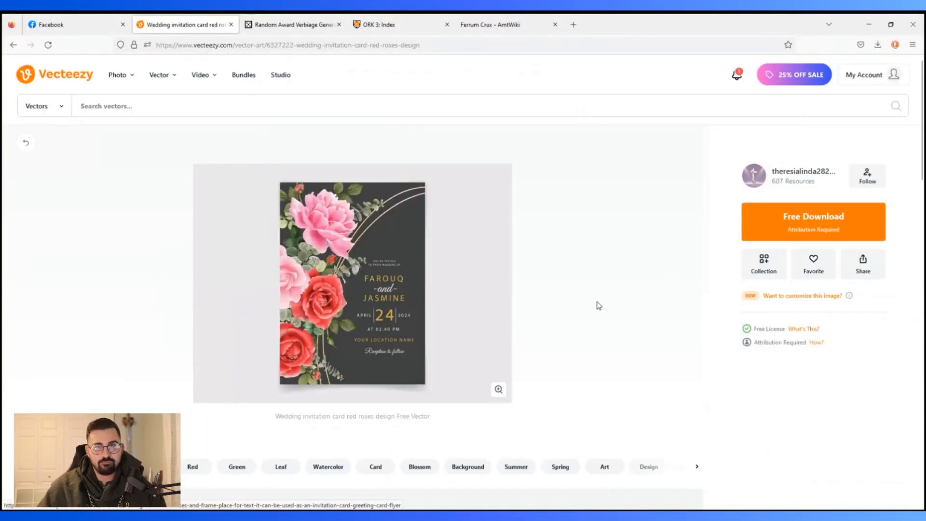
key("alt+Left")
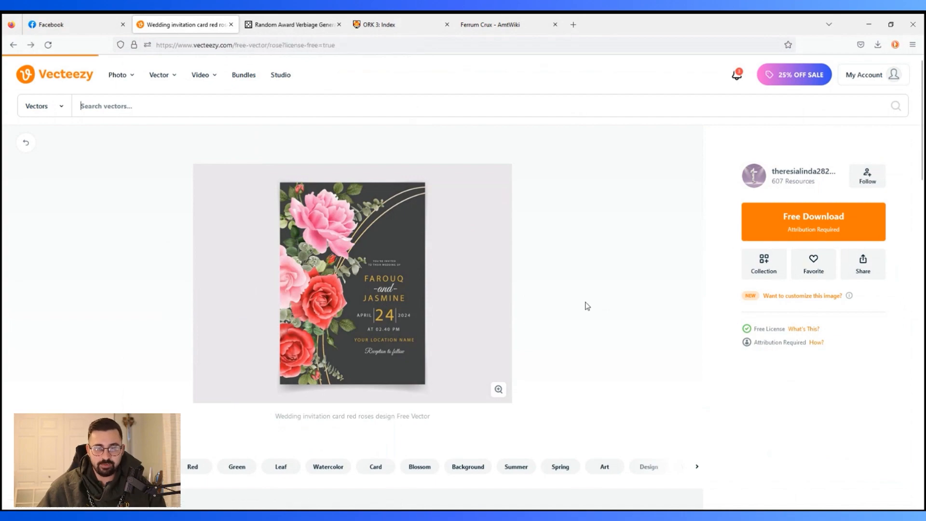
scroll(588, 307, "down", 3)
scroll(587, 306, "up", 2)
scroll(587, 307, "up", 2)
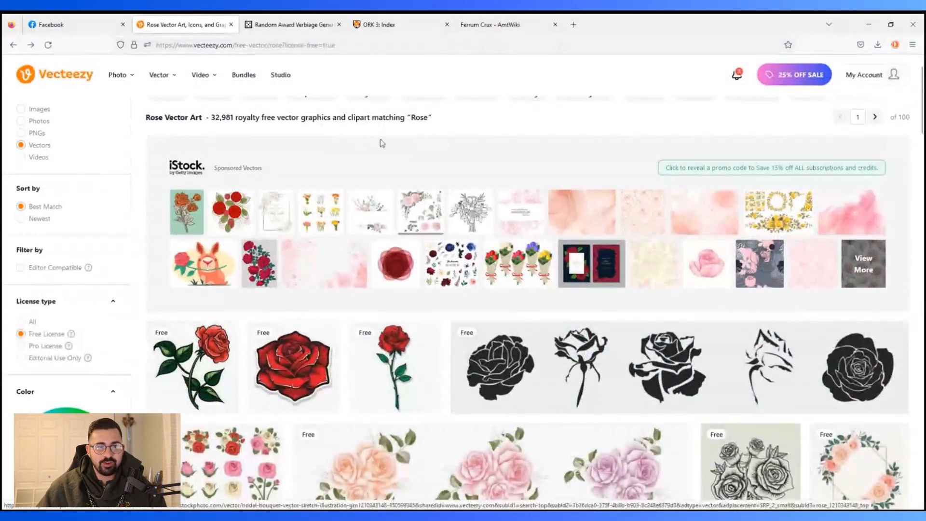
Step: Search the free vectors for "dragon" and look through the dragon artwork
left_click_drag(233, 109, 183, 113)
type("dragon")
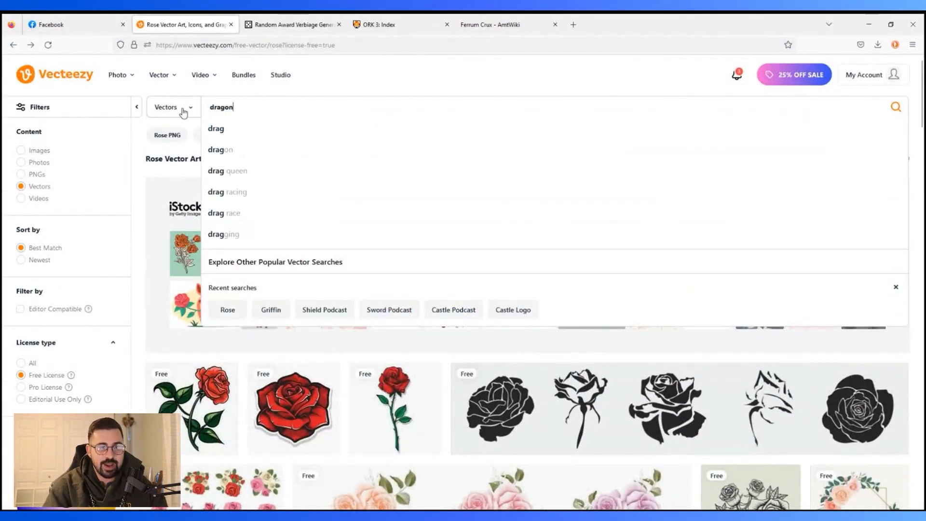
key("Return")
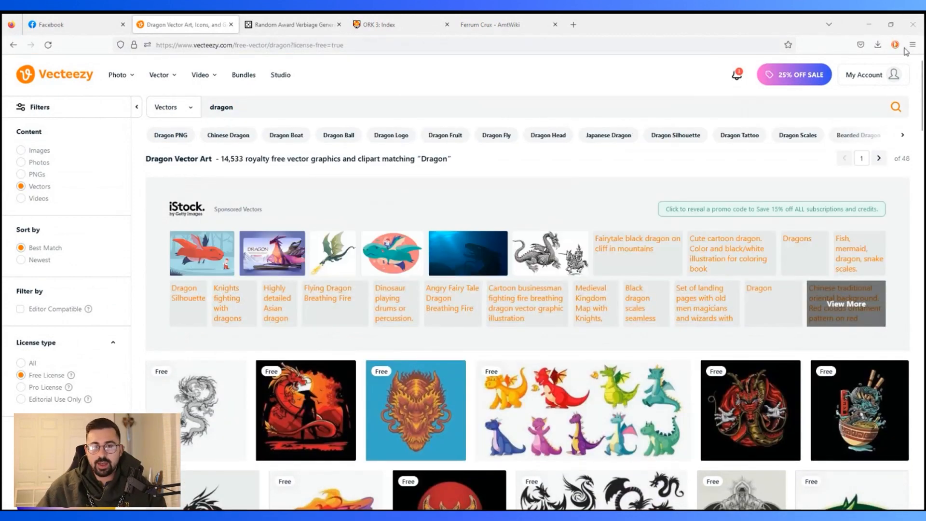
scroll(727, 268, "down", 5)
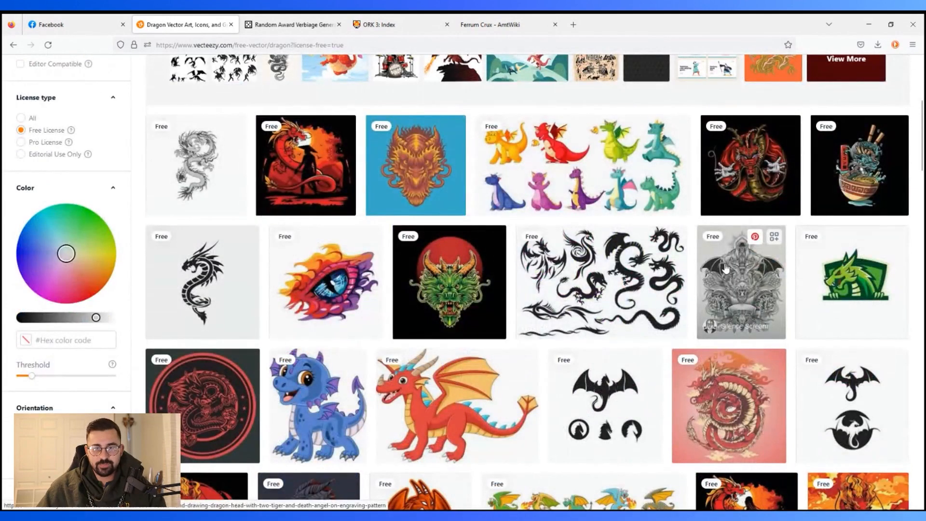
scroll(548, 331, "down", 2)
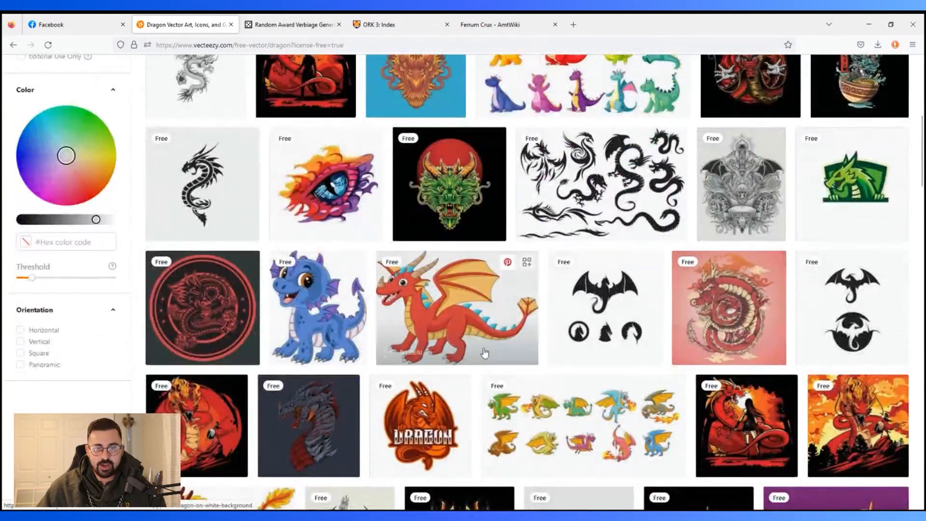
scroll(384, 331, "down", 3)
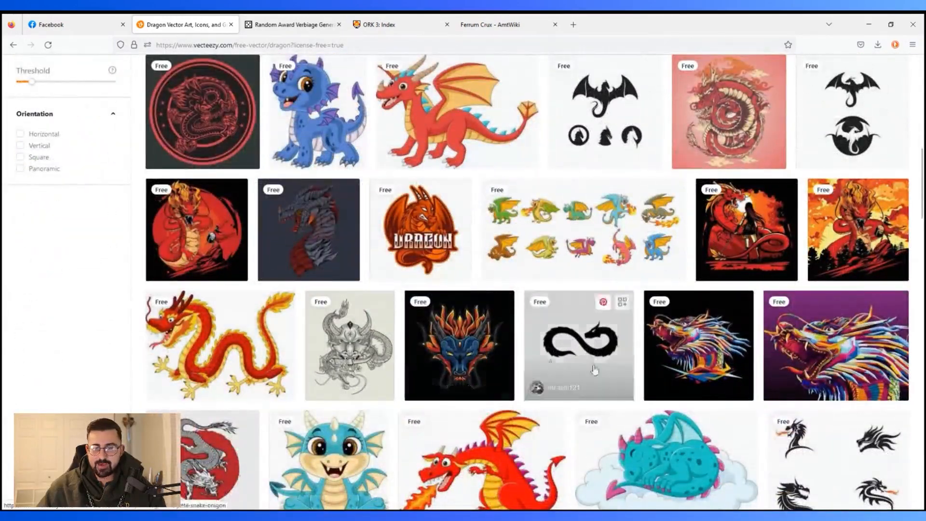
scroll(753, 264, "down", 4)
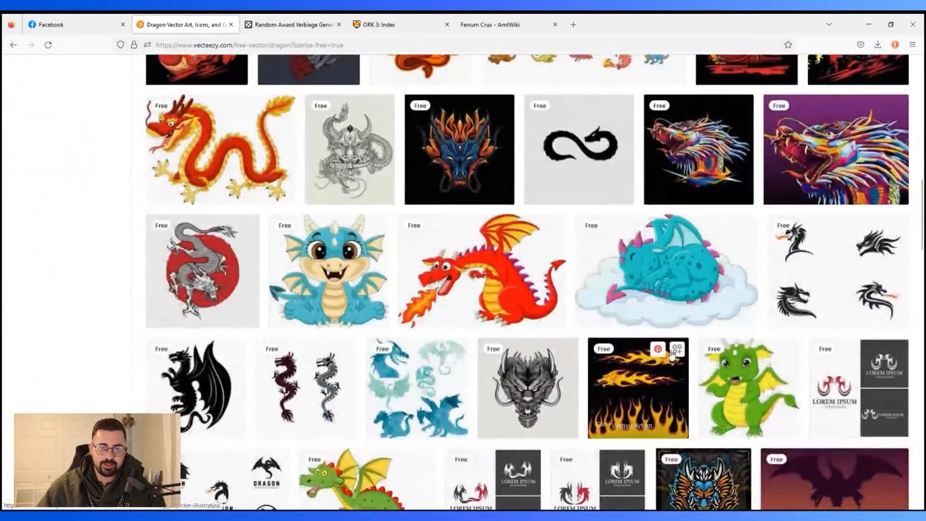
scroll(373, 271, "up", 10)
scroll(373, 271, "up", 5)
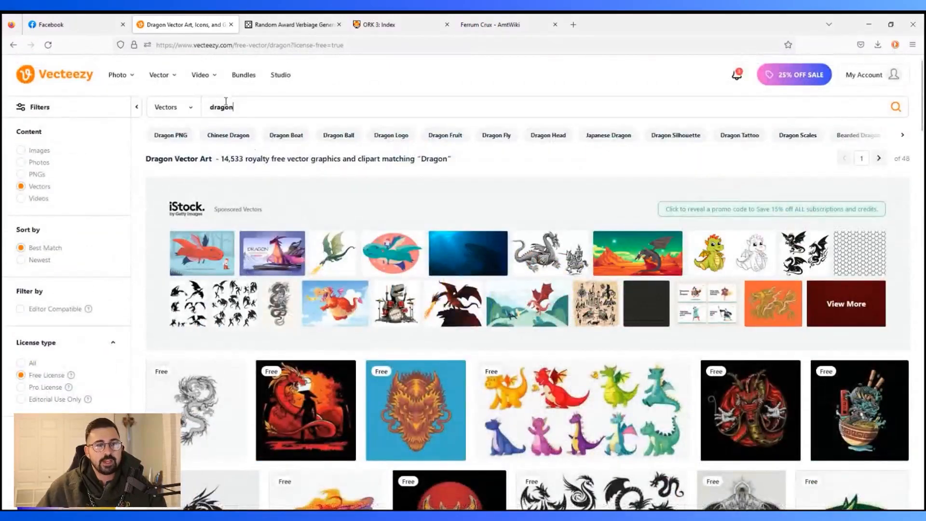
Step: Search the free vectors for "grffin" and look through the iStock artwork offered
left_click(243, 106)
type("grffin")
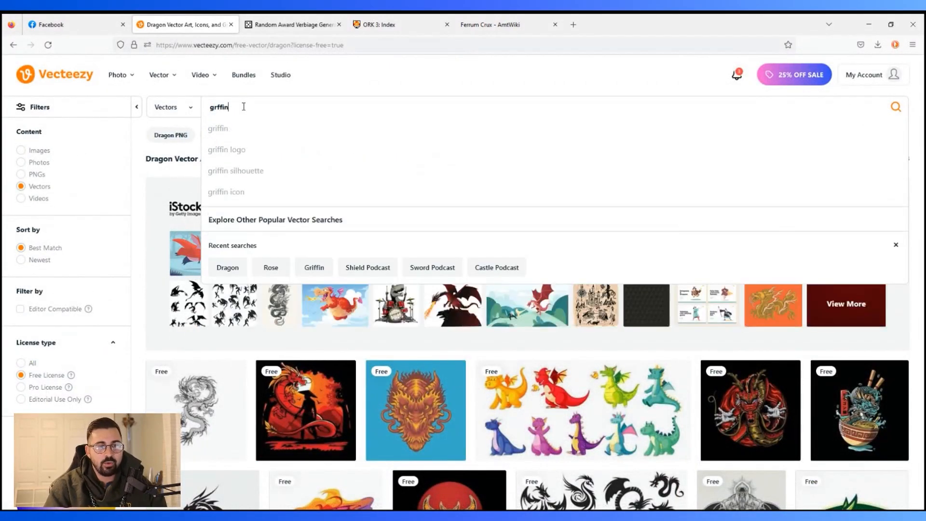
key("Return")
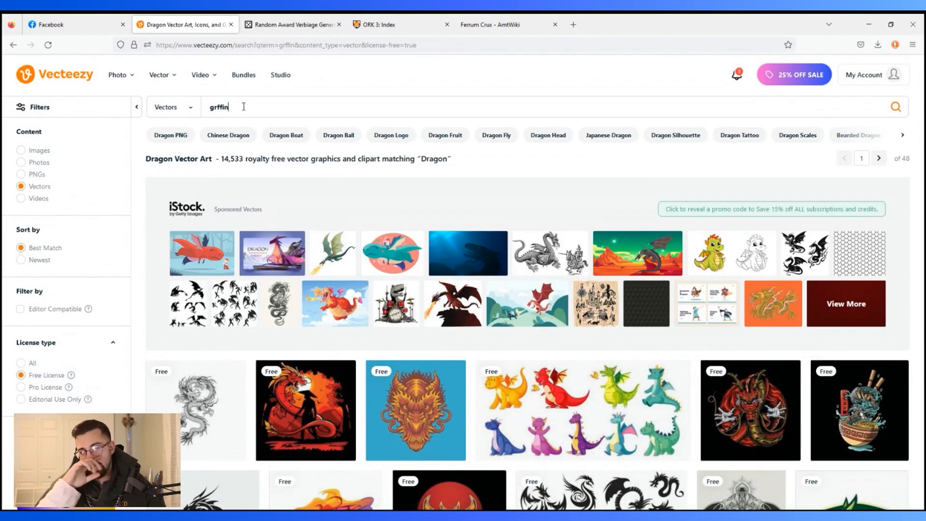
scroll(407, 205, "down", 2)
scroll(406, 205, "down", 3)
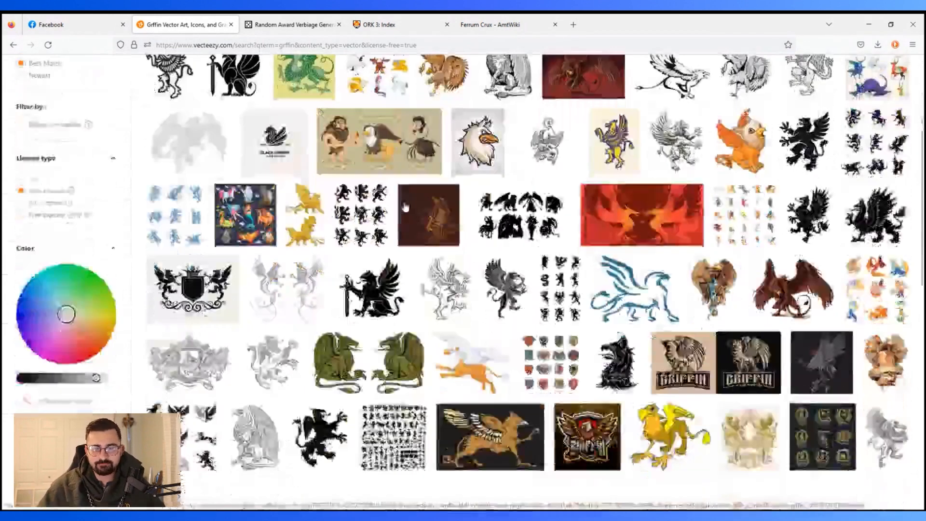
scroll(250, 233, "up", 3)
scroll(250, 233, "up", 1)
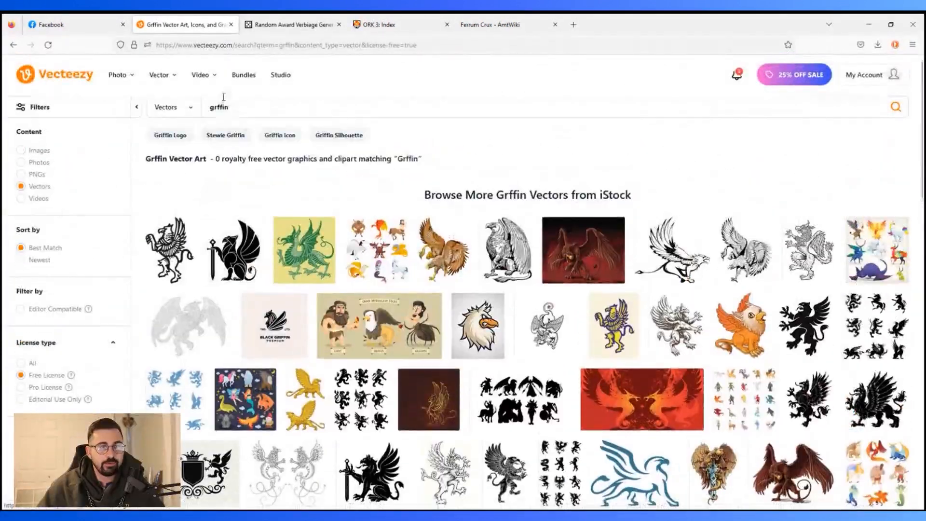
scroll(305, 282, "down", 3)
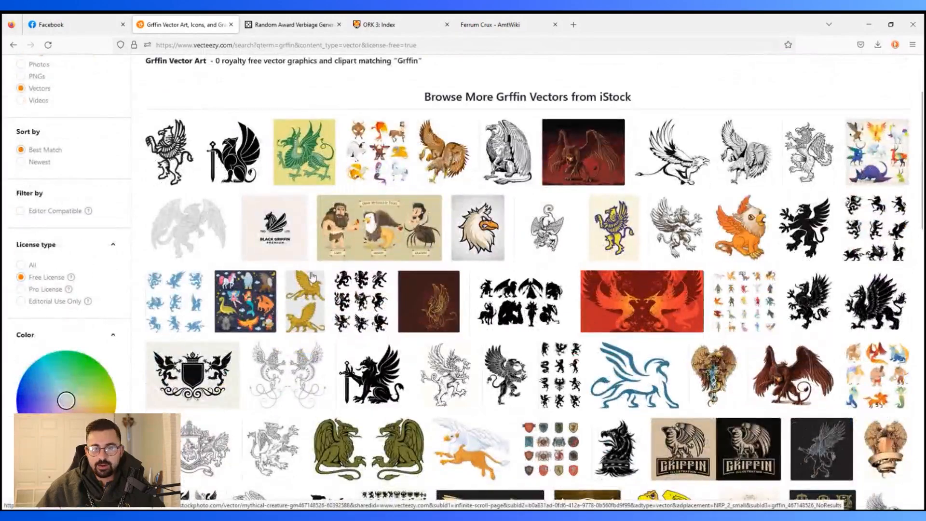
scroll(305, 283, "down", 8)
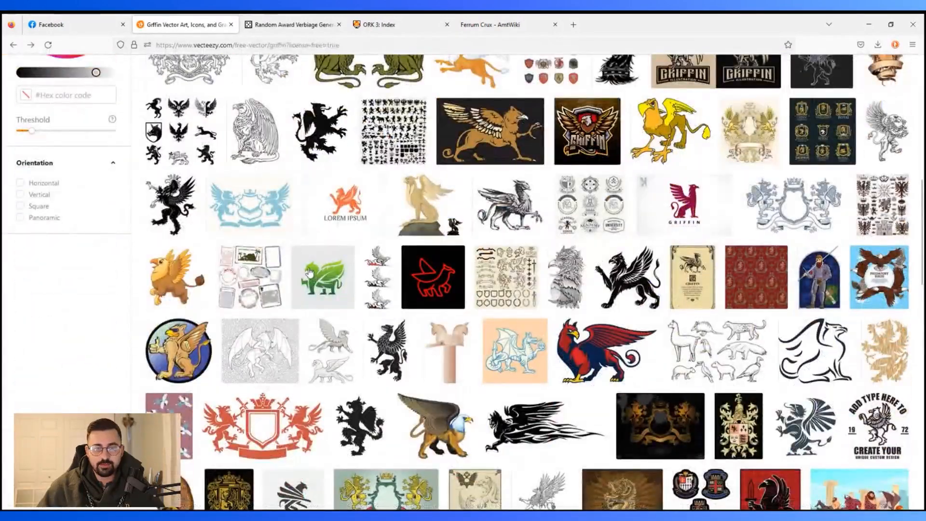
Step: Return to the free "griffin" vector results and preview the Winged Lion Screaming artwork
scroll(311, 272, "down", 3)
scroll(311, 272, "down", 3)
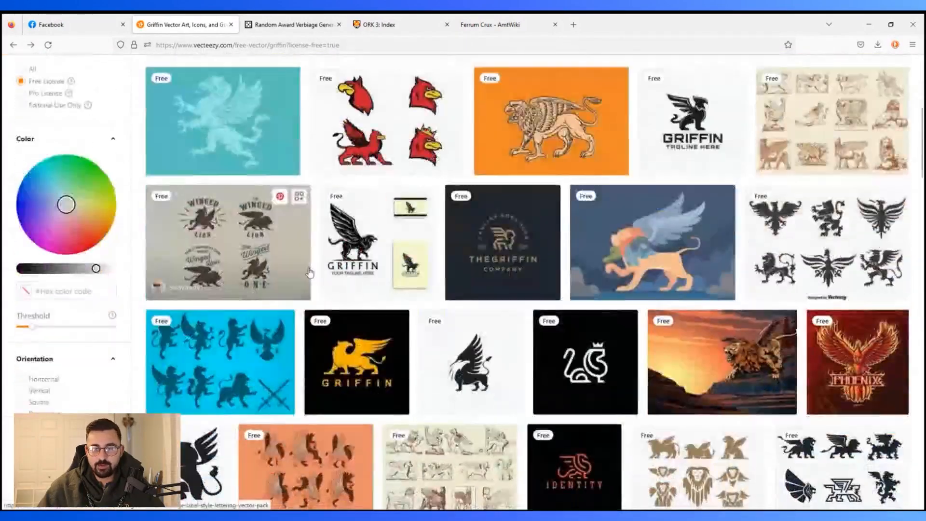
left_click(670, 374)
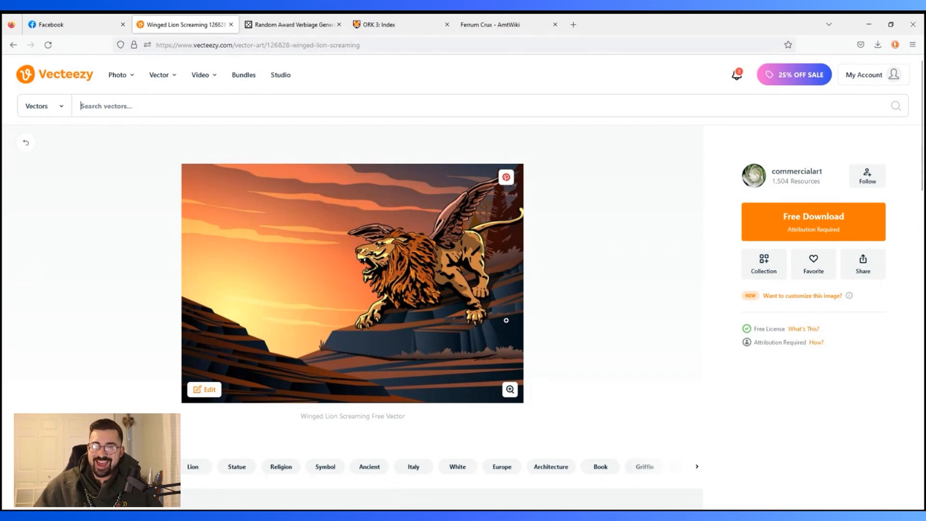
key("alt+Left")
scroll(465, 322, "down", 9)
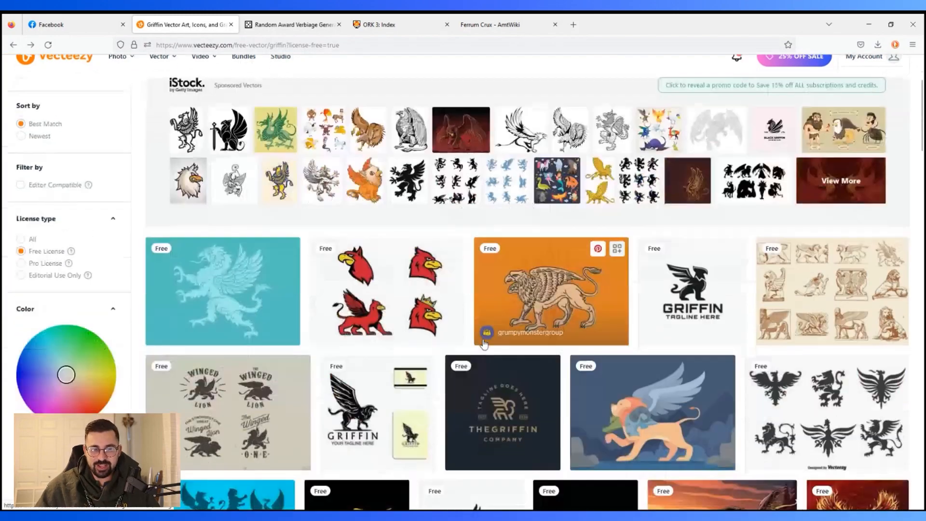
Step: Browse deeper into the griffin results, preview the "cute fantasy griffin" shield drawing, and go back to the results
scroll(469, 328, "down", 3)
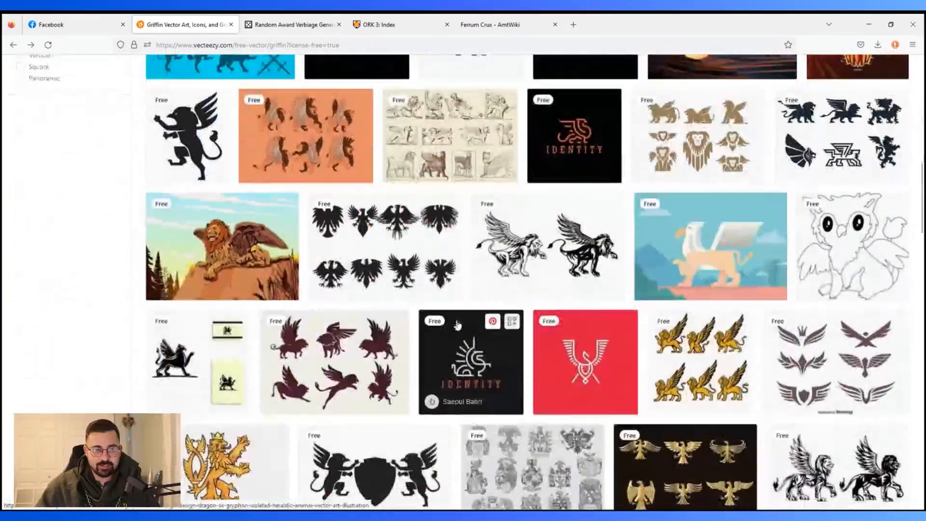
mouse_move(500, 286)
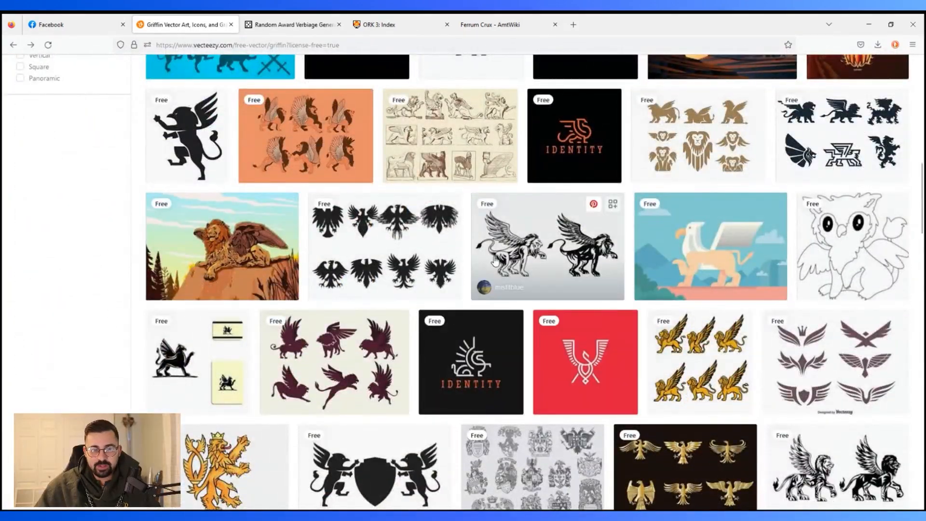
scroll(499, 285, "down", 4)
scroll(493, 262, "down", 4)
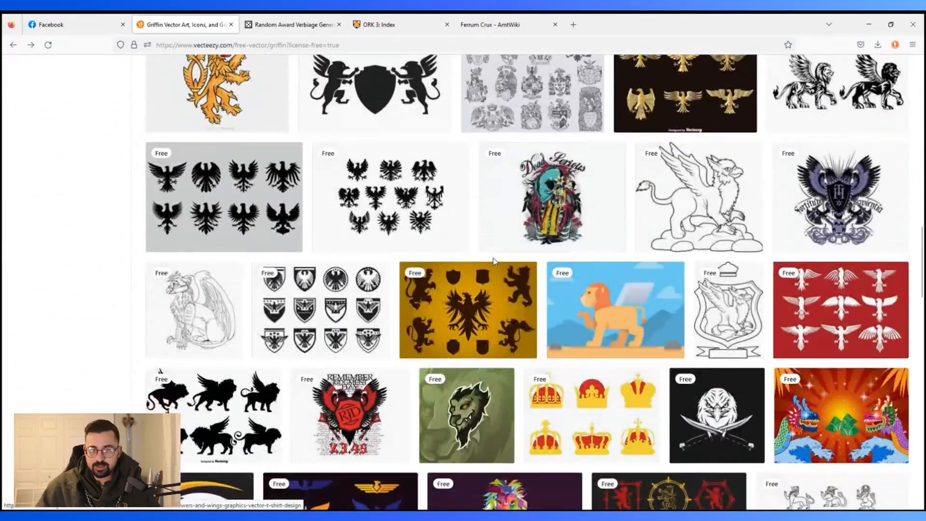
left_click(706, 316)
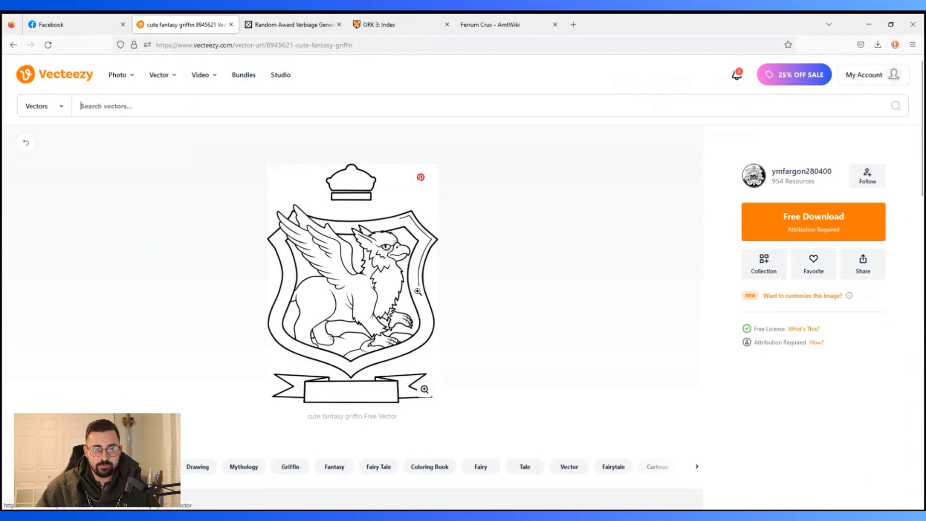
key("alt+Left")
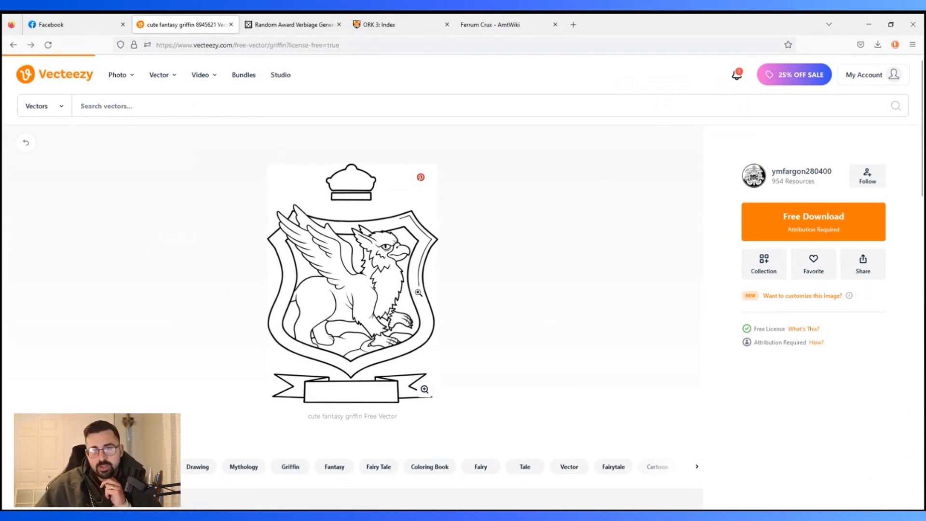
scroll(447, 313, "down", 15)
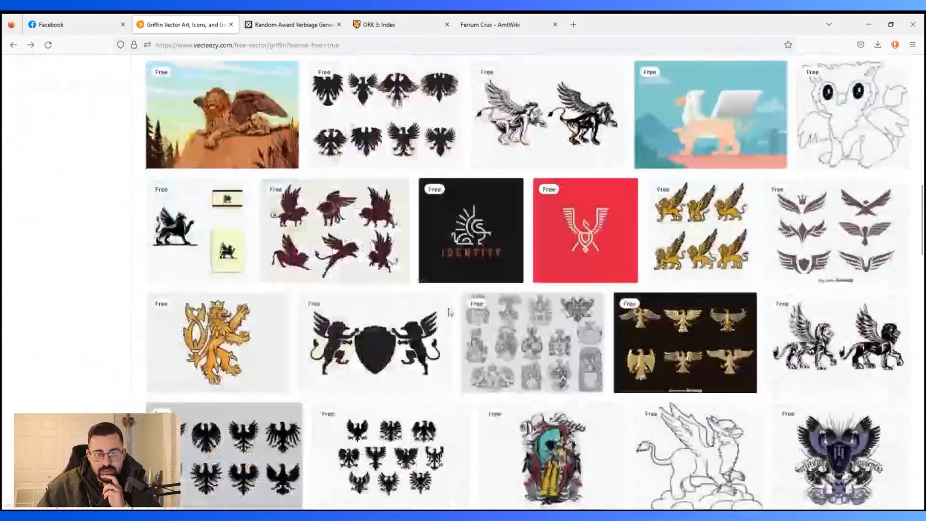
scroll(447, 312, "down", 3)
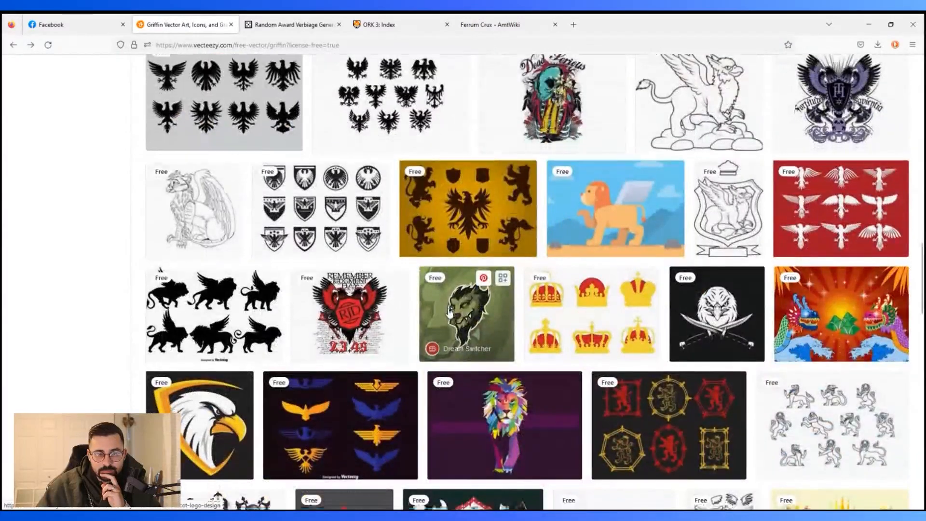
Step: Browse deeper into the free griffin results, preview the Heraldic Lion Vector Banners artwork, and return to the results
scroll(448, 313, "down", 3)
scroll(448, 312, "down", 8)
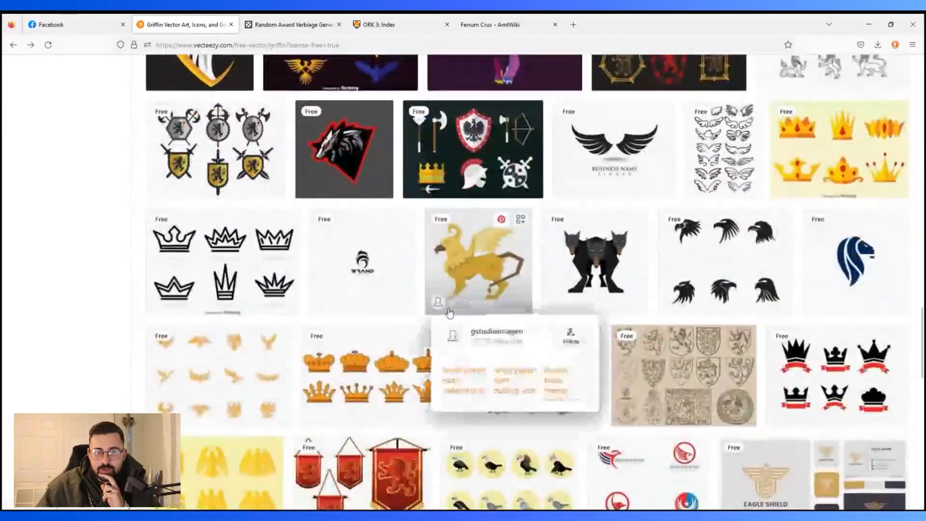
scroll(448, 312, "down", 2)
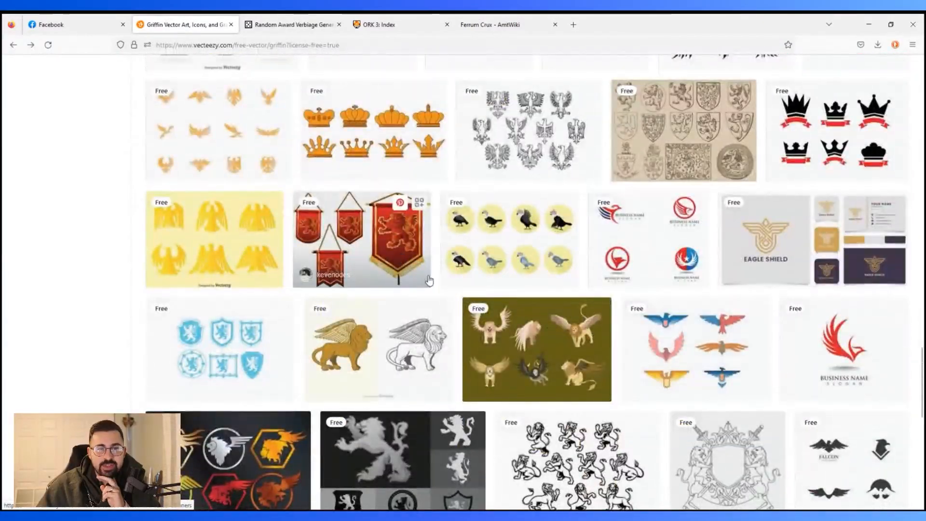
left_click(386, 232)
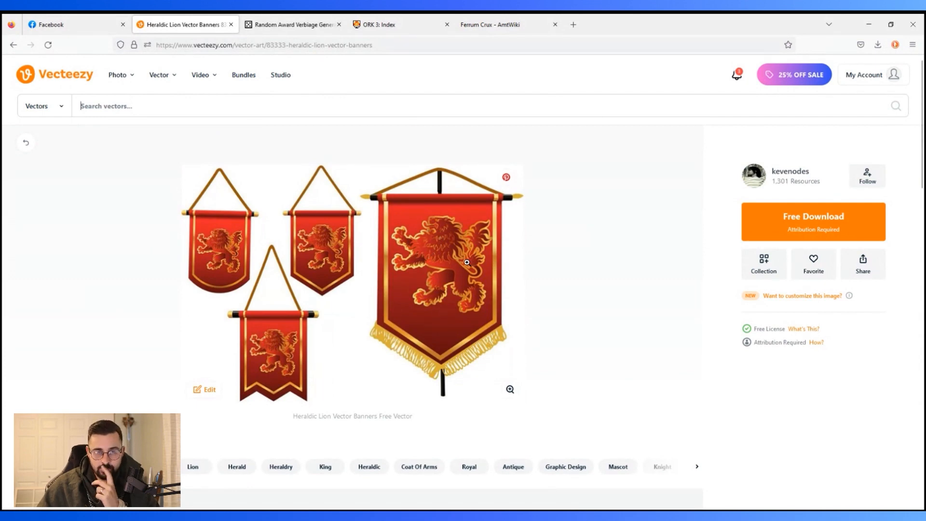
key("alt+Left")
Step: Find the Winged Lion Screaming vector among the griffin results and download it for free
scroll(543, 357, "down", 6)
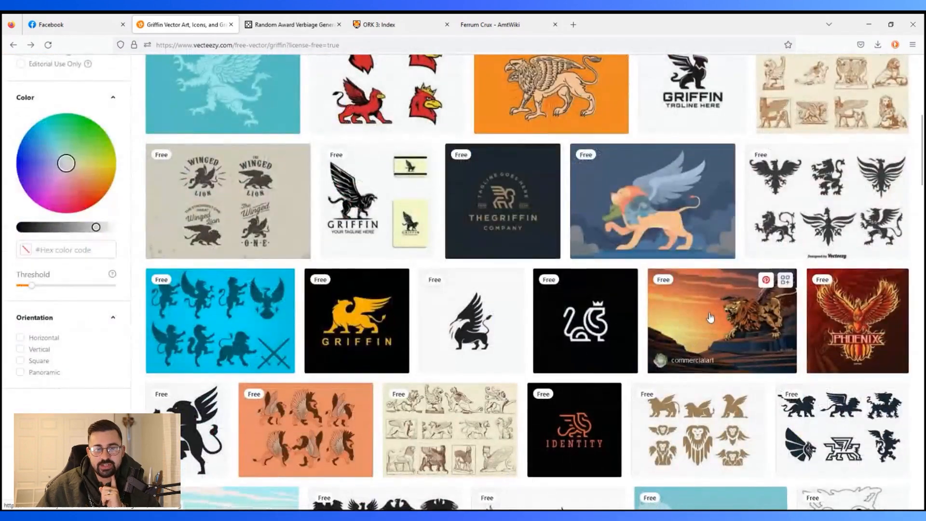
left_click(708, 317)
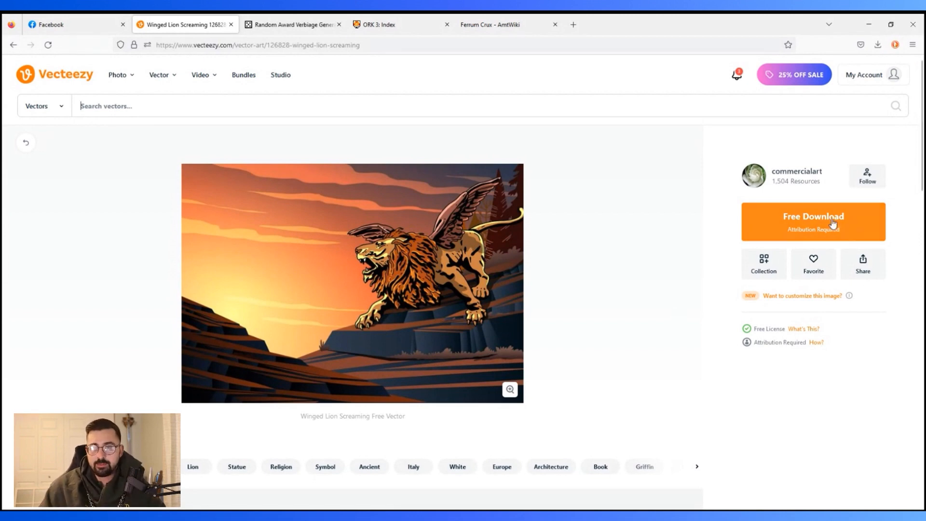
left_click(806, 227)
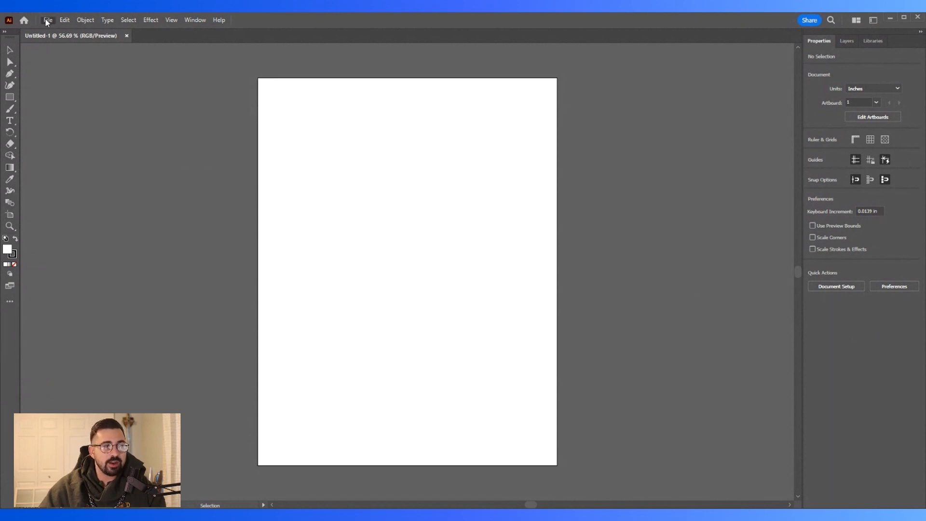
Step: In Illustrator, create a landscape document of 11 x 8.5 in and close the portrait Untitled-1 document
key("ctrl+n")
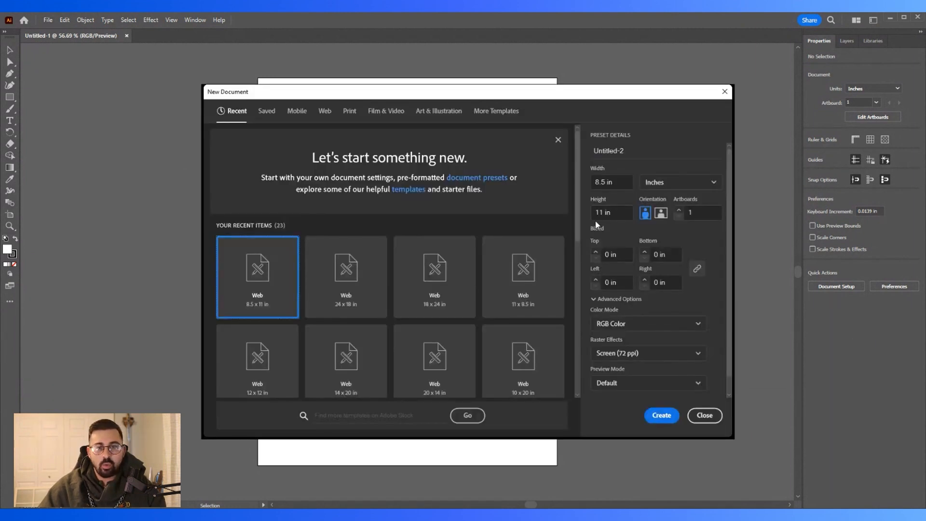
left_click(661, 213)
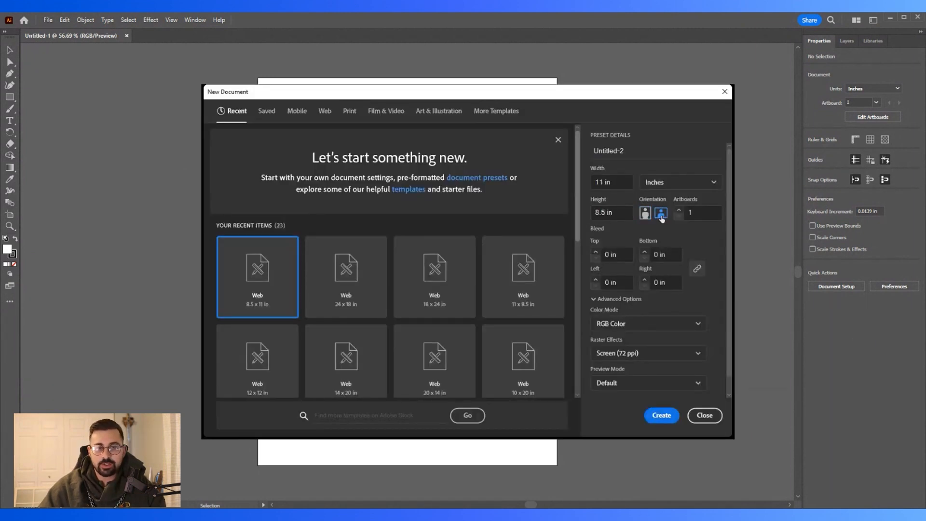
left_click(662, 416)
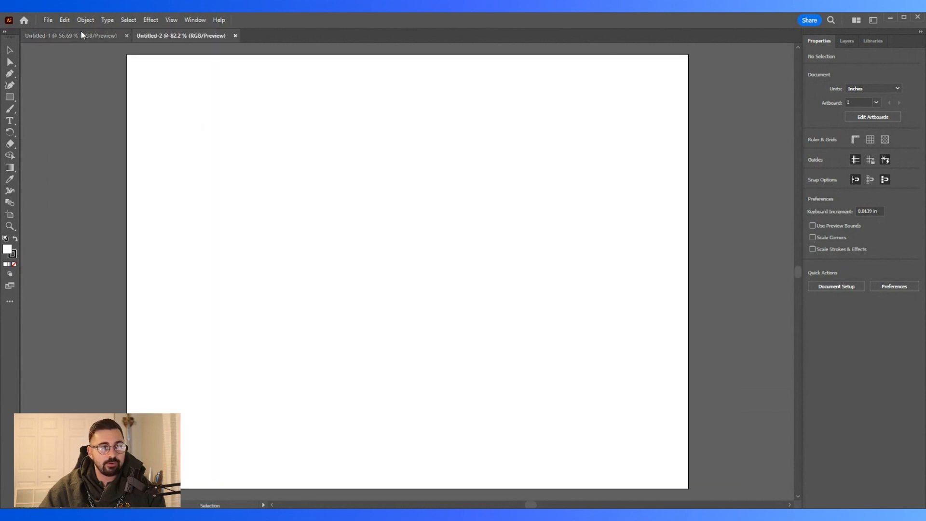
left_click(127, 35)
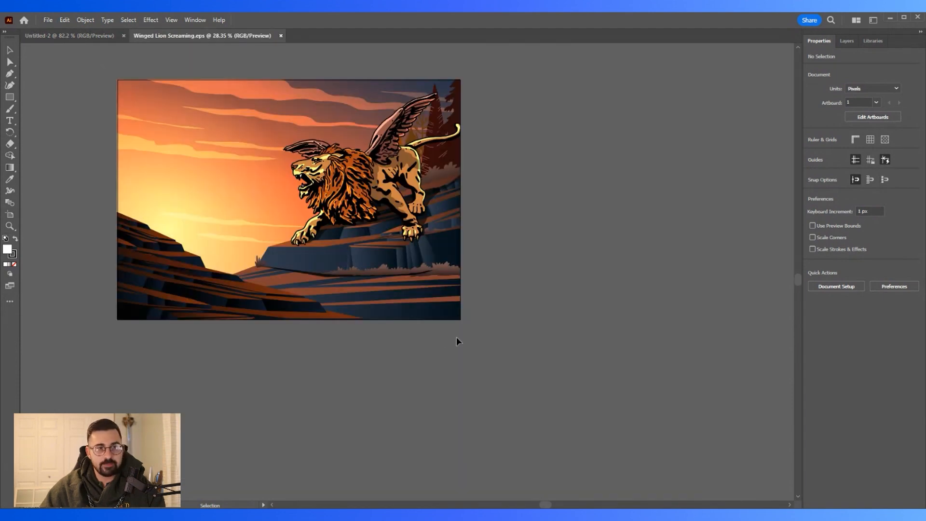
scroll(456, 337, "up", 2)
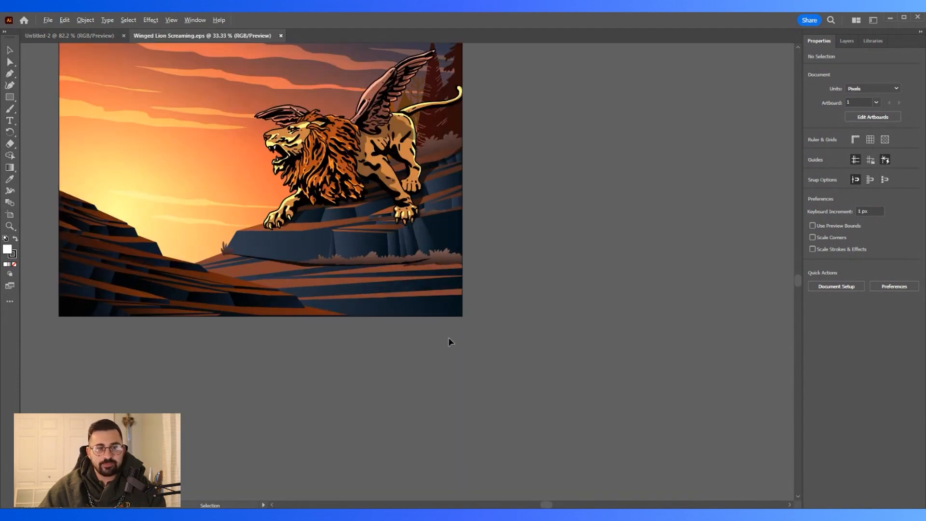
left_click_drag(548, 504, 528, 504)
scroll(580, 427, "up", 3)
scroll(581, 427, "up", 4)
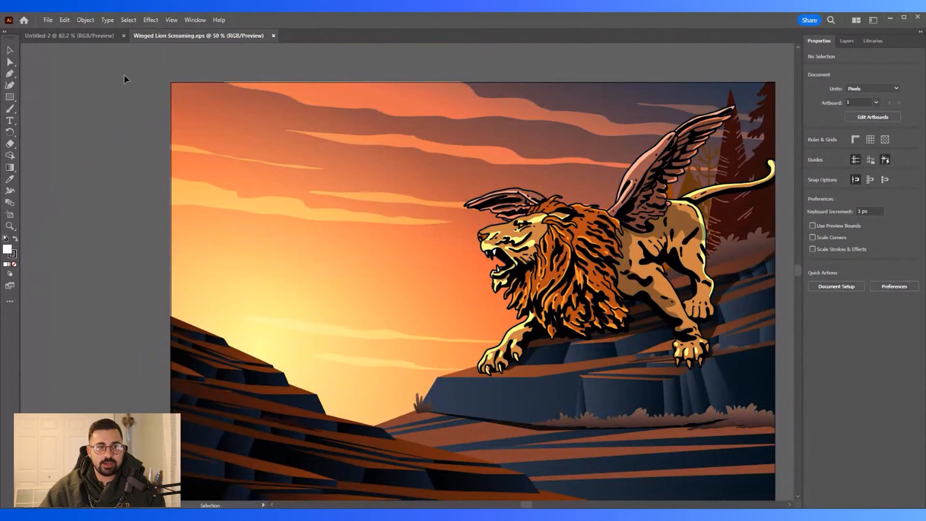
left_click(736, 432)
key("a")
key("ctrl+t")
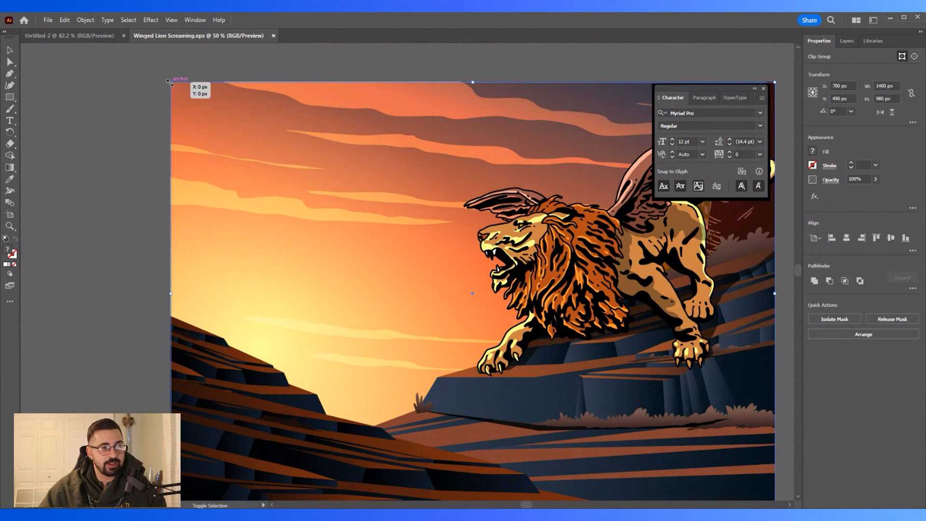
left_click(147, 87)
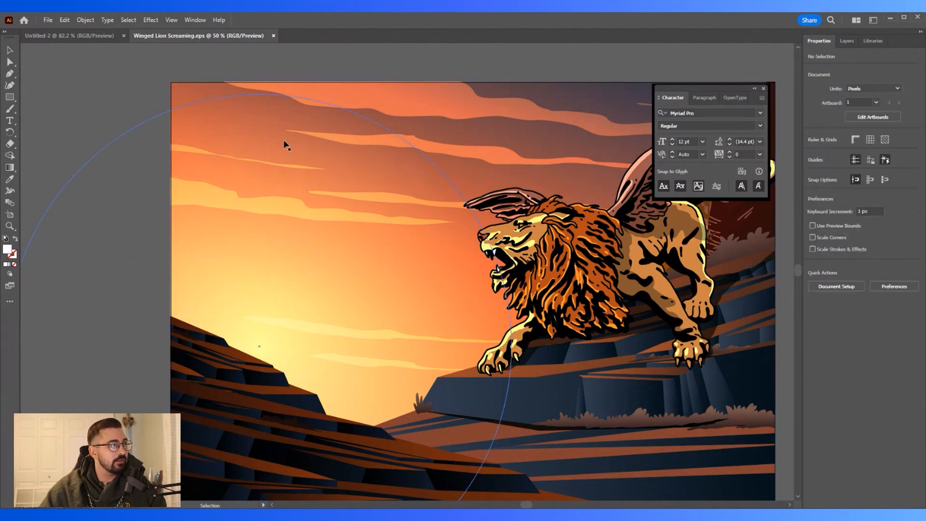
mouse_move(526, 505)
left_mouse_down()
mouse_move(547, 505)
mouse_move(533, 506)
left_mouse_up()
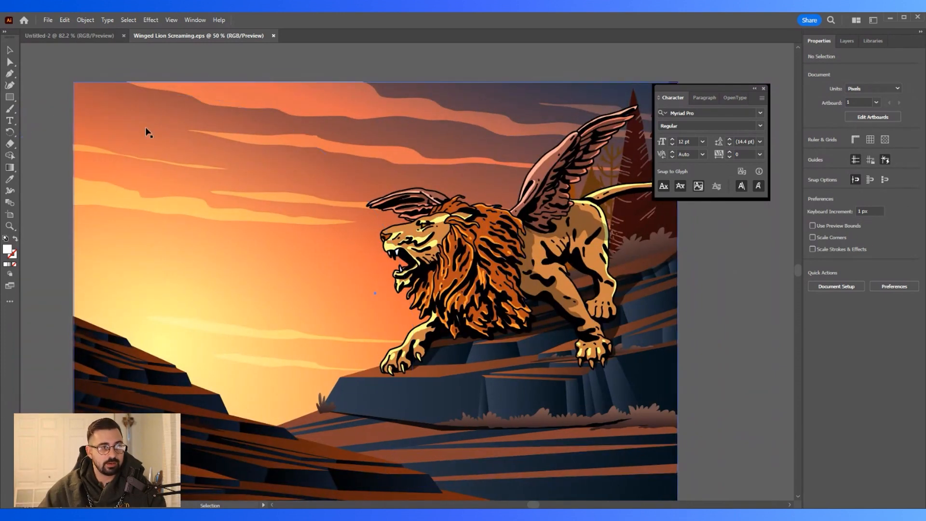
Step: Try scaling the winged lion artwork down from its upper-left corner, undo the resizing, and dismiss the Character panel
left_click(74, 81)
left_click_drag(74, 81, 133, 124)
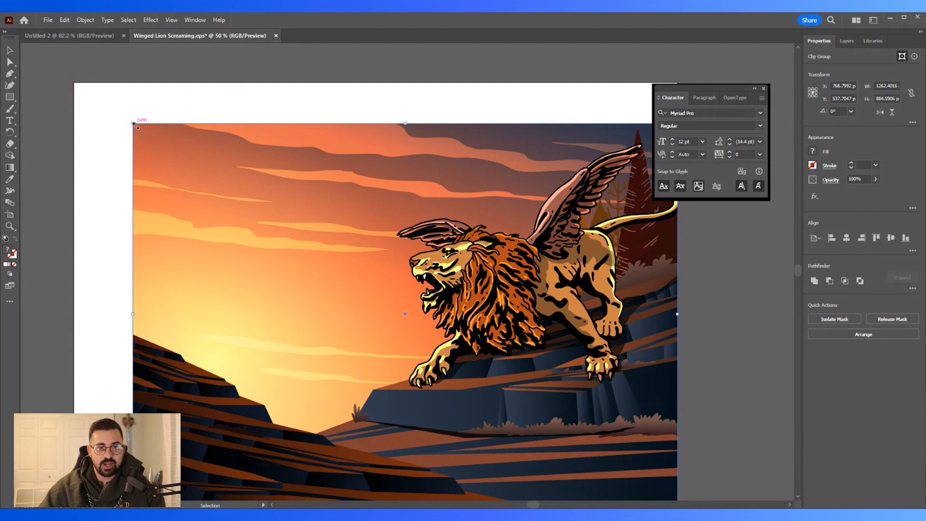
left_click_drag(133, 124, 252, 182)
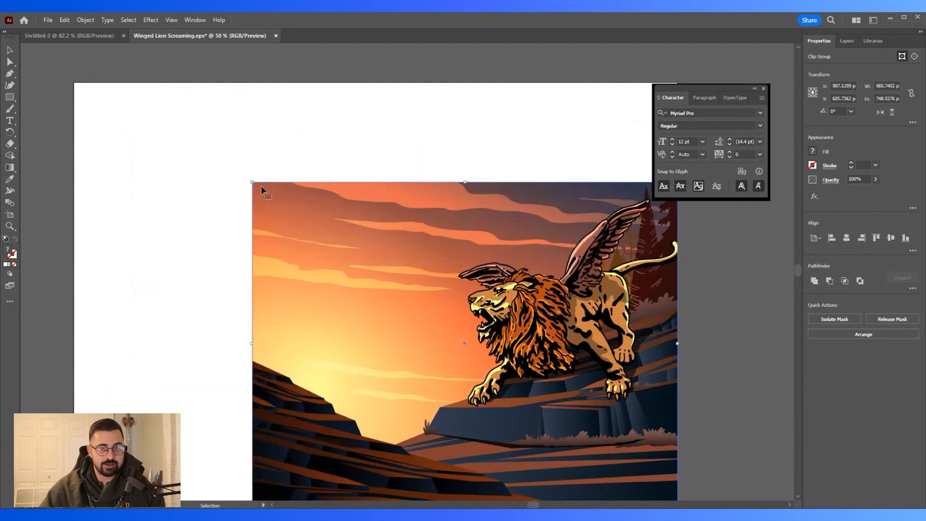
key("ctrl+z")
key("ctrl+z")
key("ctrl+z")
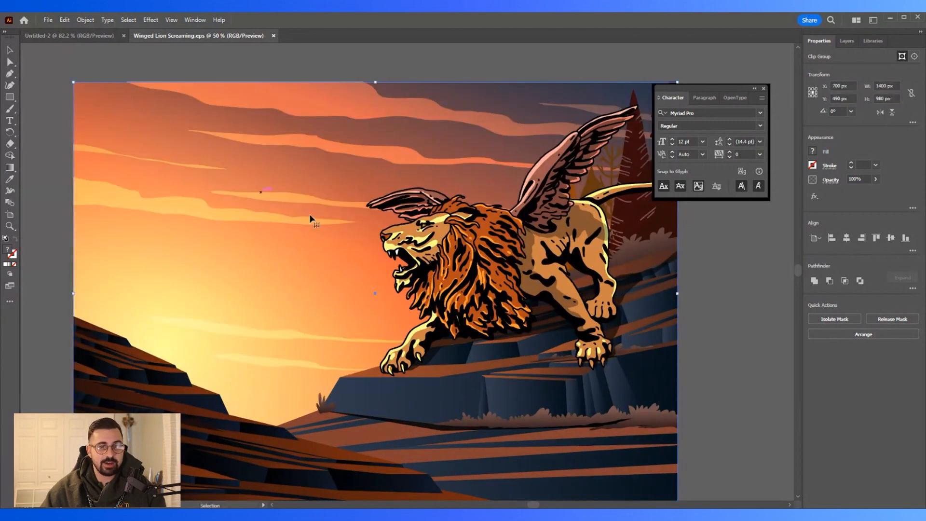
left_click(763, 89)
left_click(747, 275)
scroll(743, 275, "down", 1)
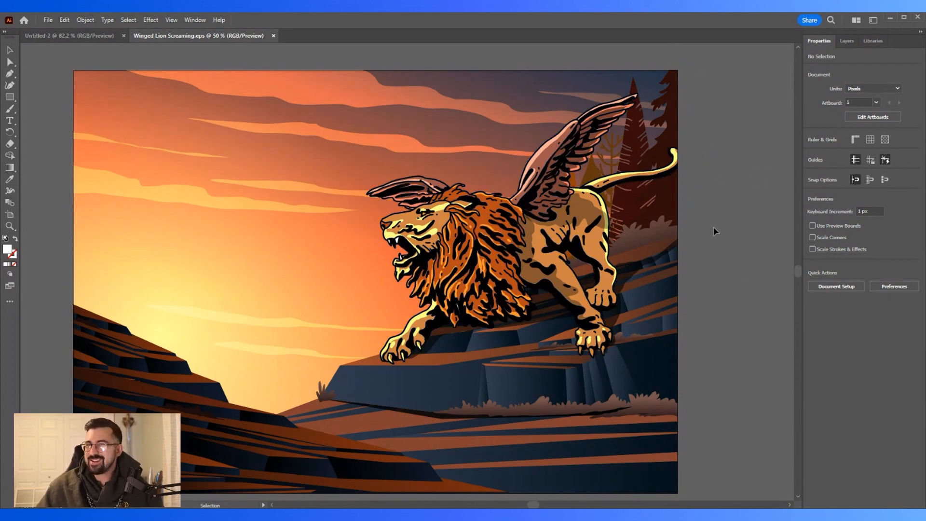
Step: Add a point text placeholder beside the winged lion artwork and move it onto the upper-left sky
left_click(9, 120)
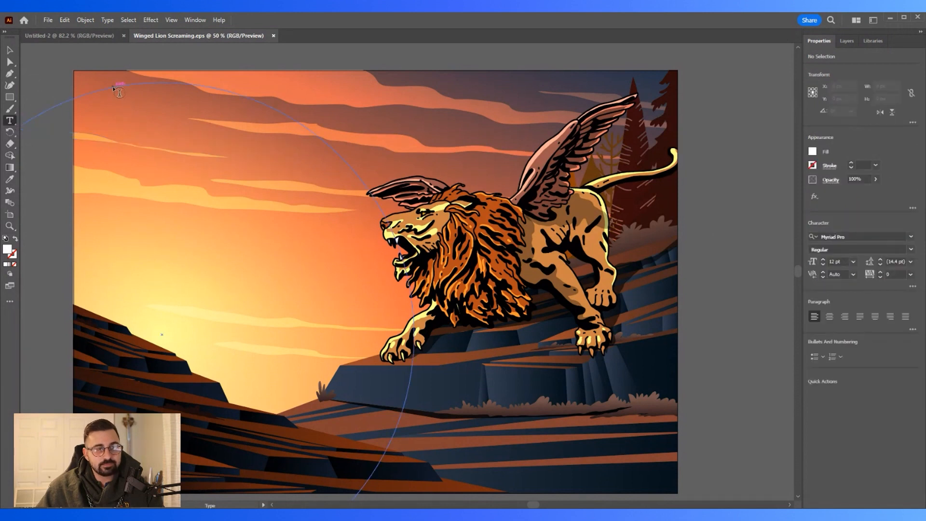
left_click(120, 93)
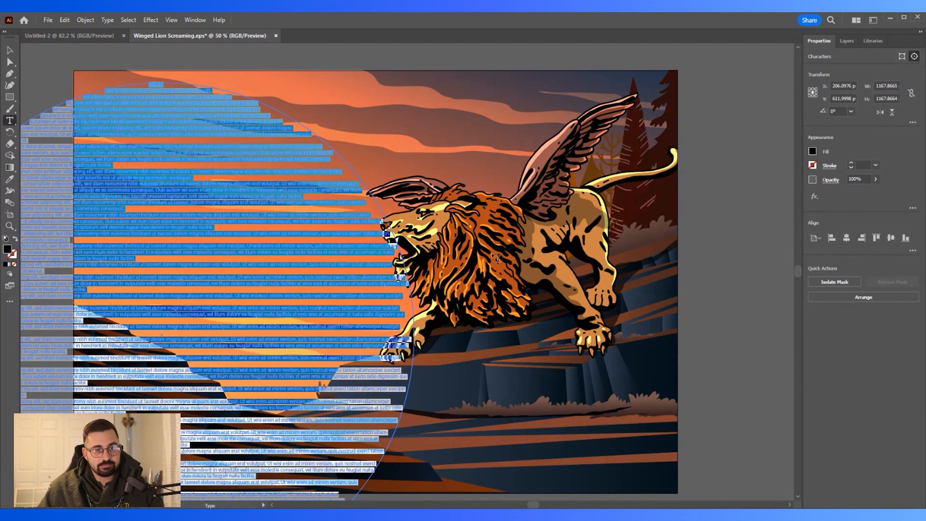
key("ctrl+z")
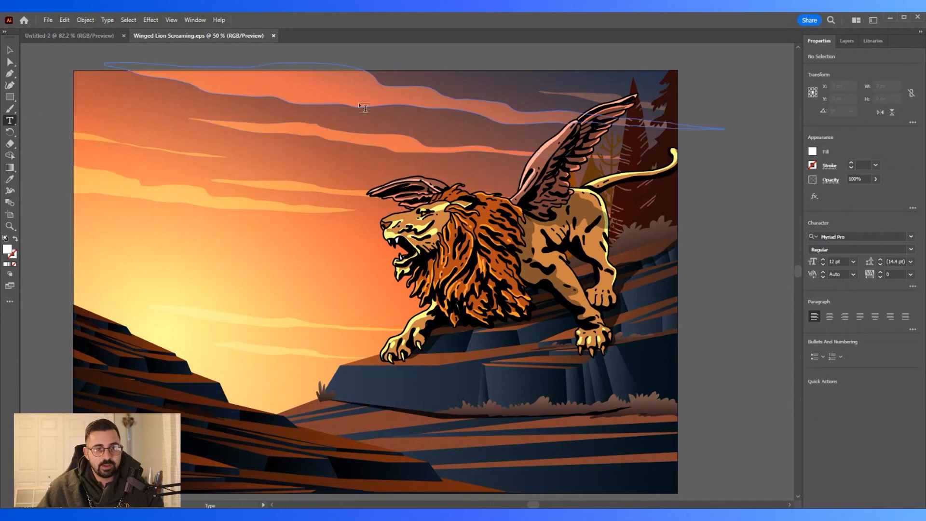
left_click(728, 172)
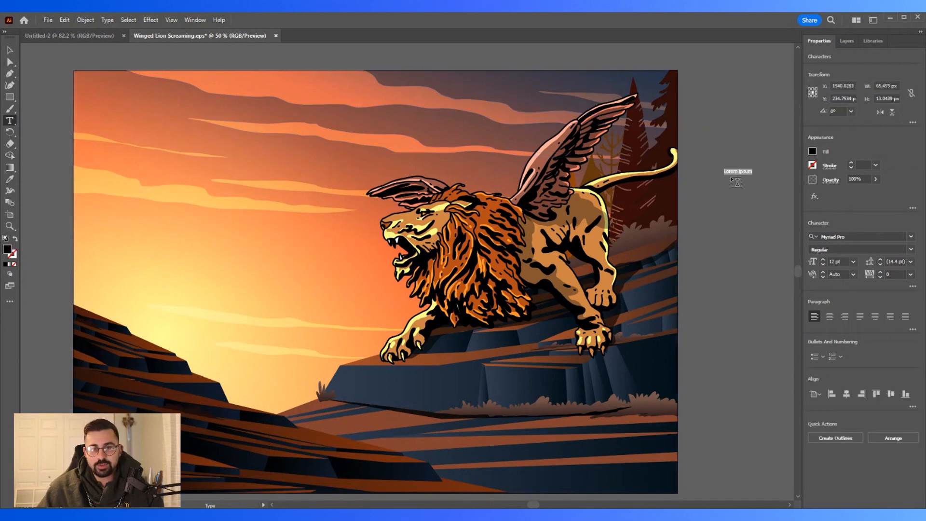
key("Escape")
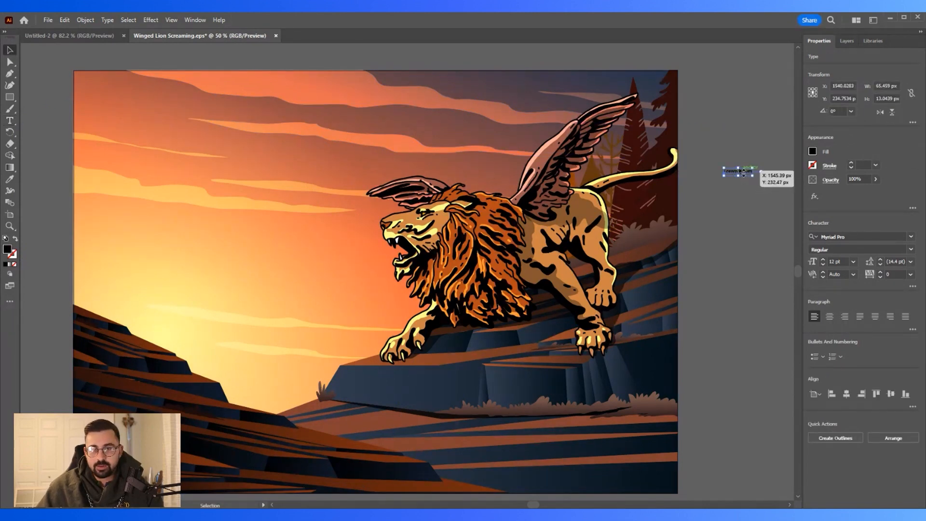
left_click_drag(744, 176, 155, 115)
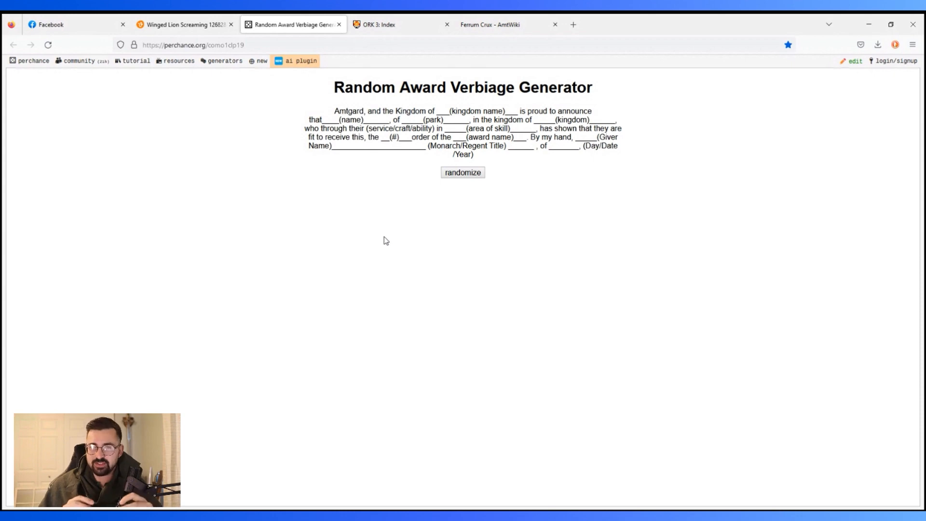
Step: Switch to the Random Award Verbiage Generator, randomize the wording twice, and copy the "Rejoice, for on this day we acknowledge that" text
left_click(471, 177)
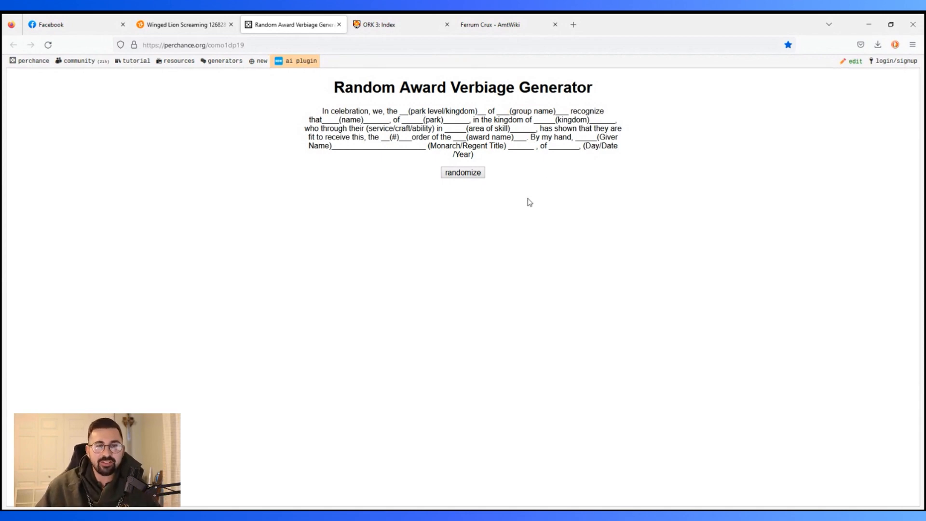
left_click(471, 175)
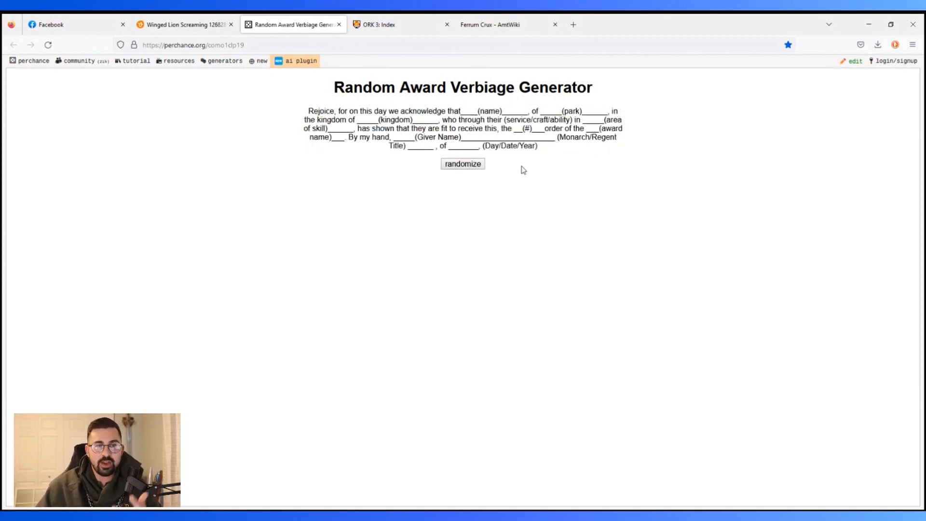
left_click_drag(544, 155, 301, 109)
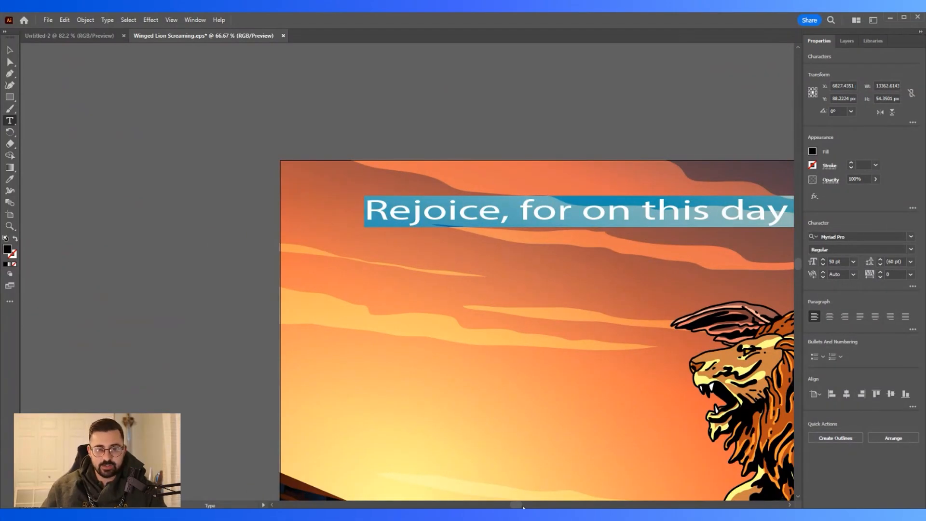
Step: Move the award text in the artwork's sky about 84 px left and 20 px down
left_click_drag(523, 507, 534, 506)
left_click(437, 211)
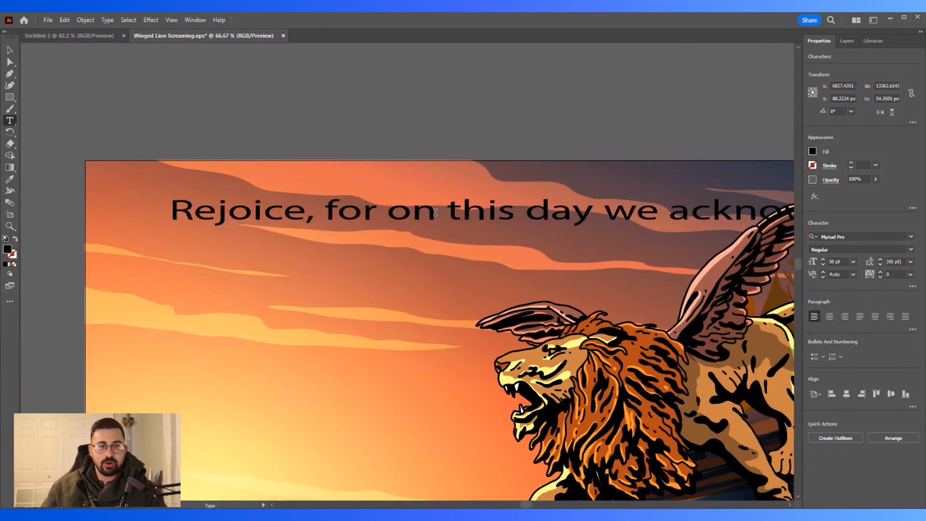
left_click(10, 51)
left_click_drag(471, 212, 424, 224)
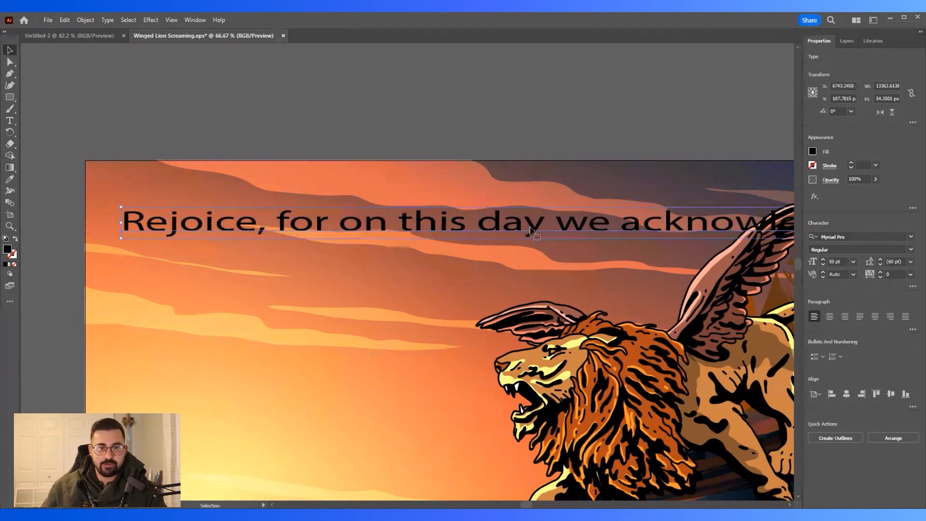
Step: Break the award text onto a second line after "Rejoice, for on this day"
double_click(558, 226)
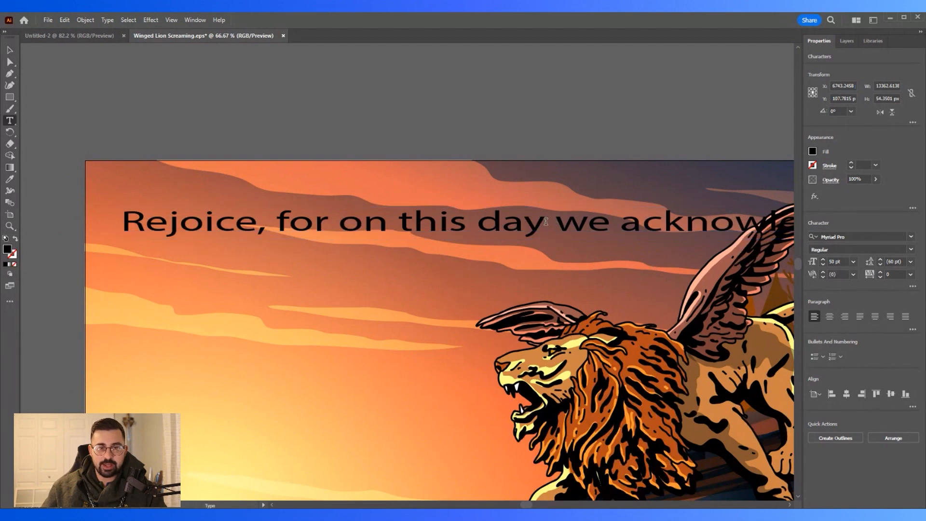
left_click(546, 222)
key("Return")
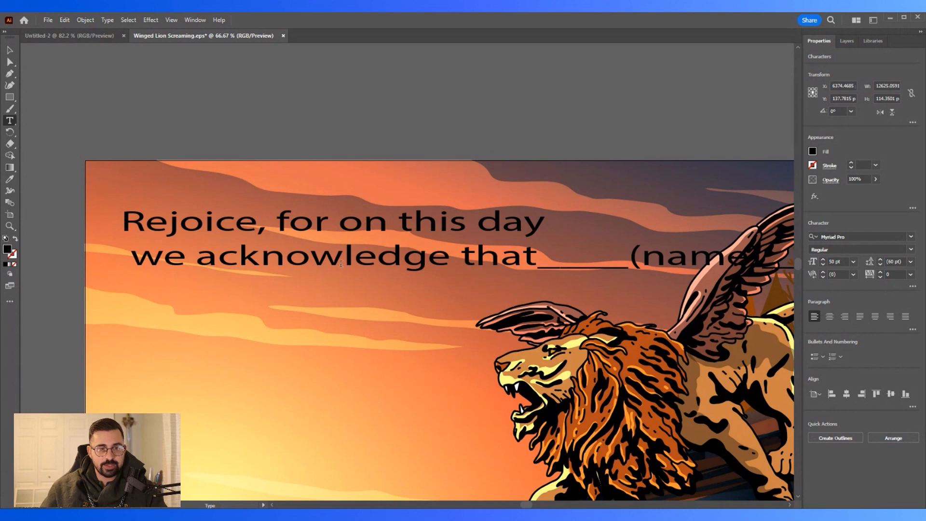
Step: Replace the name placeholder after "we acknowledge that" with the recipient's name and start a new line after it
left_click_drag(535, 261, 745, 261)
key("BackSpace")
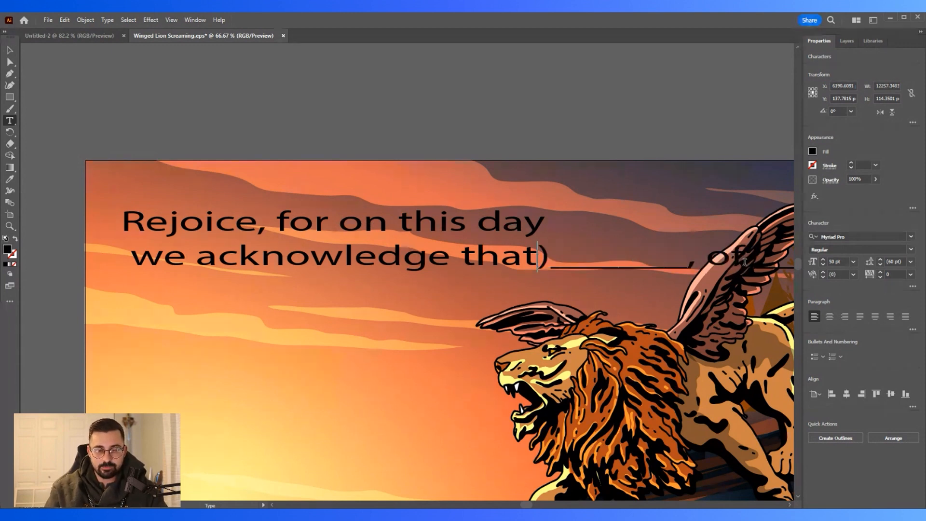
key("BackSpace")
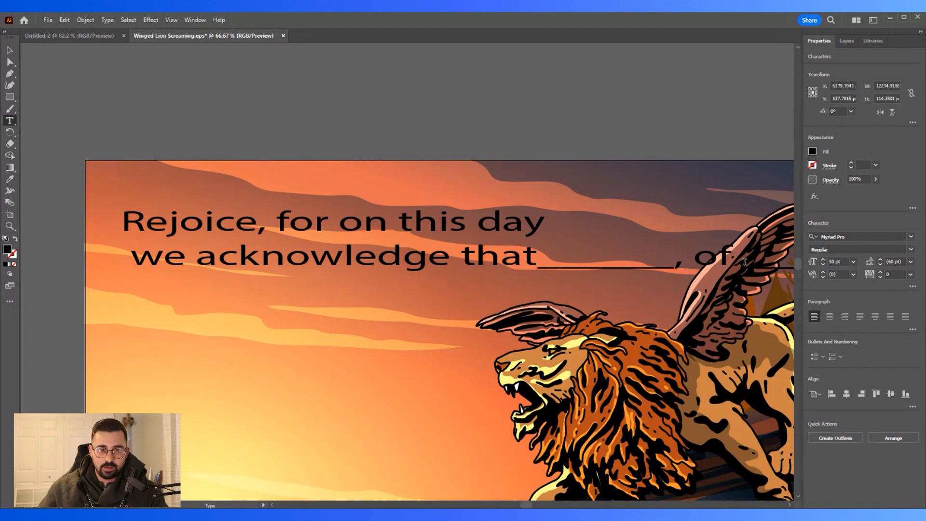
double_click(559, 264)
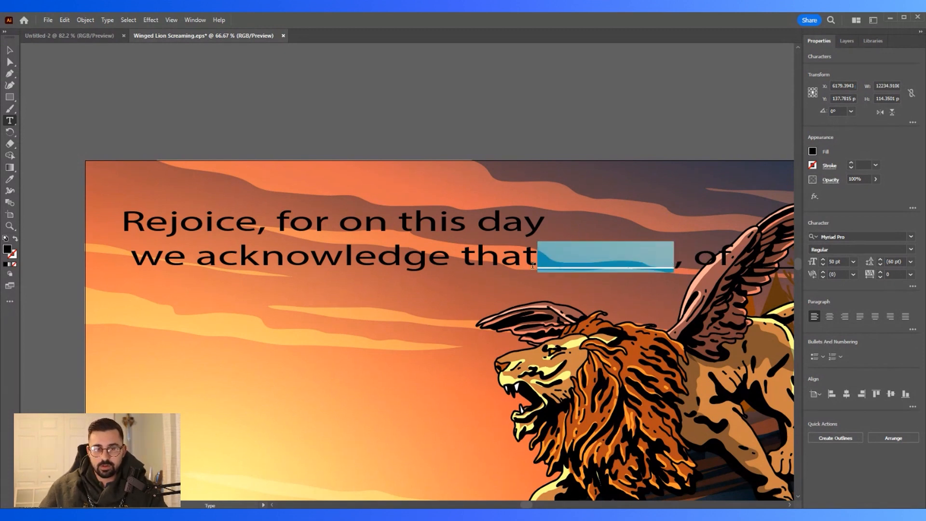
type("Saint Godric")
key("Return")
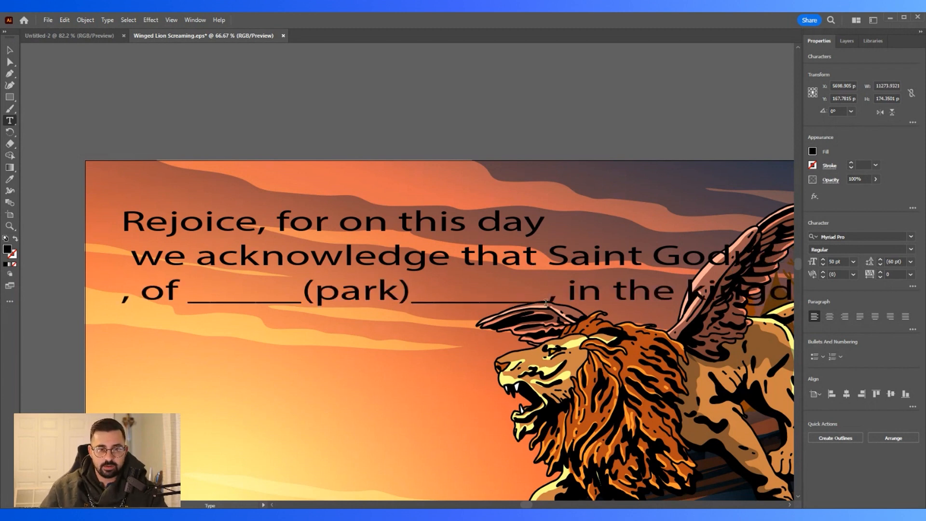
Step: Replace the park placeholder with "Tyrant's Thorn" and break the line after the comma that follows it
left_click_drag(547, 302, 184, 297)
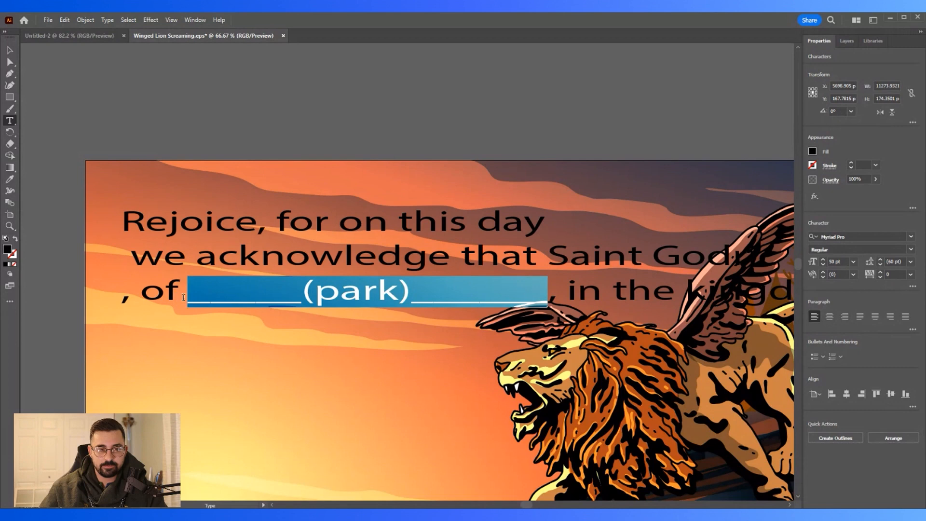
key("BackSpace")
type("Tyrant's Th")
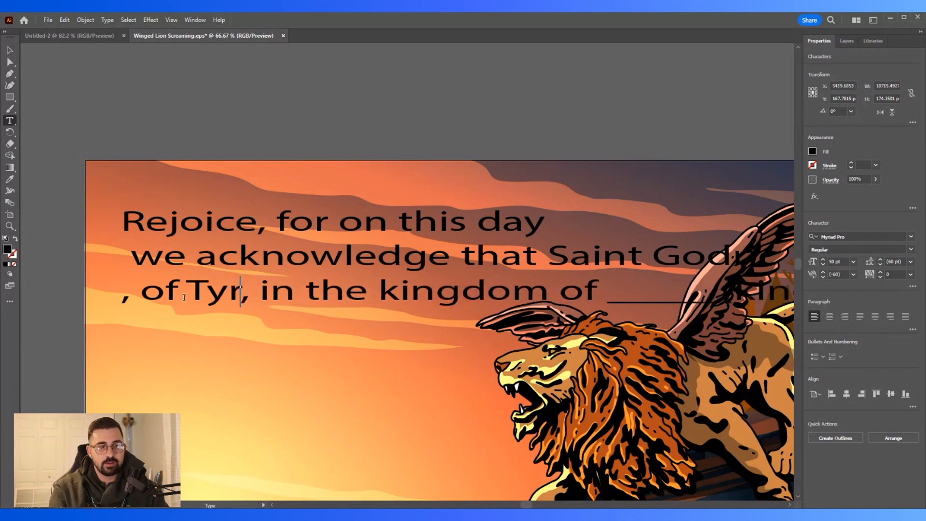
type("orn")
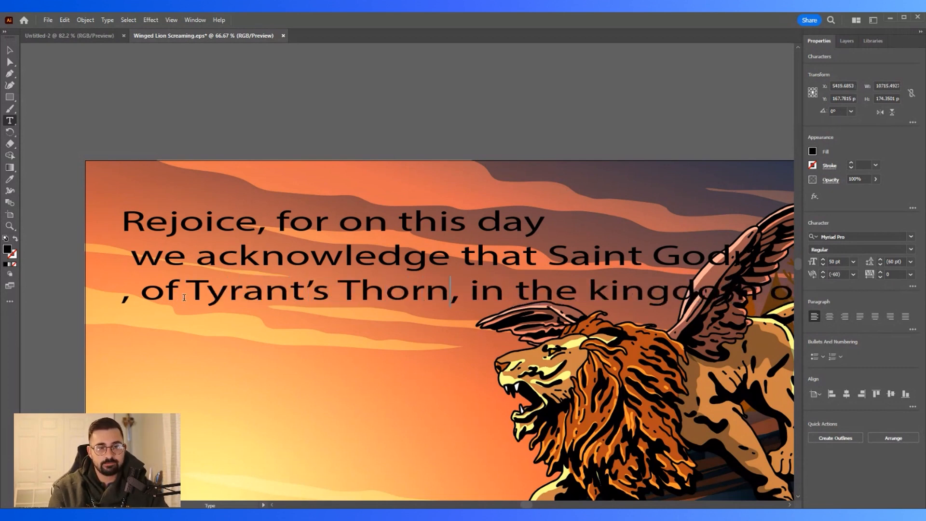
key("Right")
key("Return")
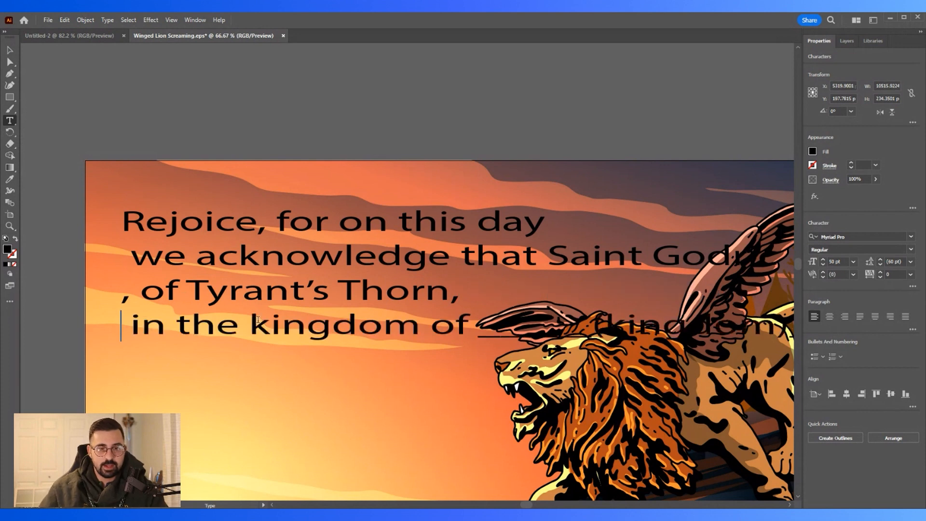
Step: Put the kingdom placeholder on its own line, replacing it with "Winter's Edge" and breaking before "who through their"
left_click(474, 329)
key("Return")
left_click_drag(119, 369, 440, 374)
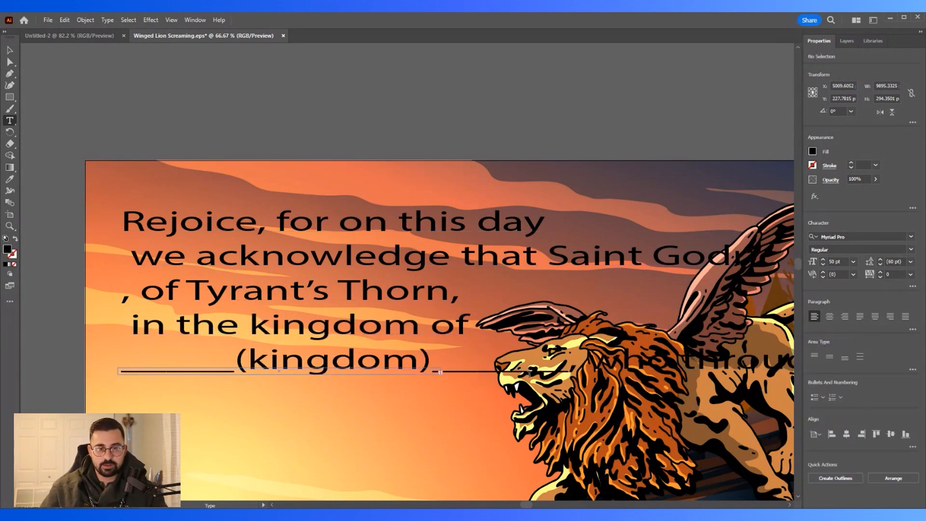
left_click_drag(588, 371, 120, 370)
type("Winter's Edgewho through their (se")
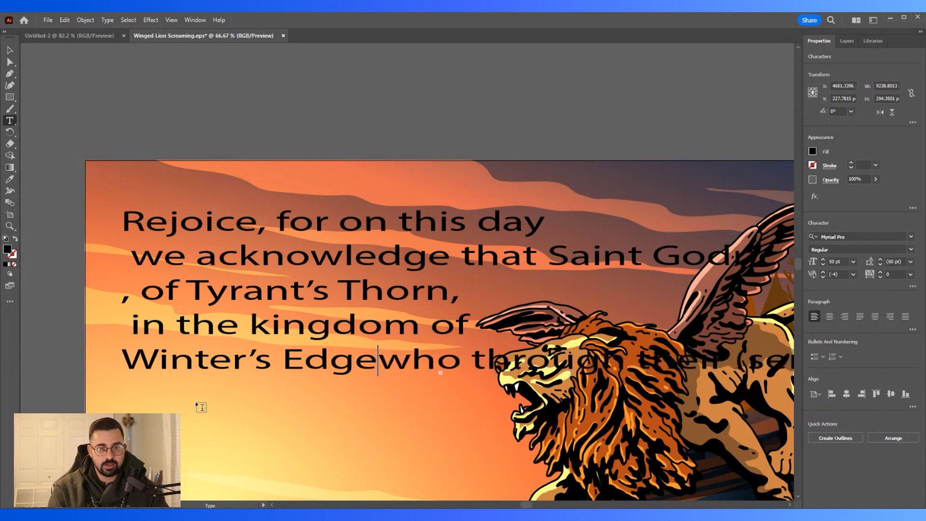
key("Return")
Step: Move the "(service/craft/ability)" placeholder onto its own line and replace it with "honor in combat", followed by a line break
scroll(202, 408, "down", 1)
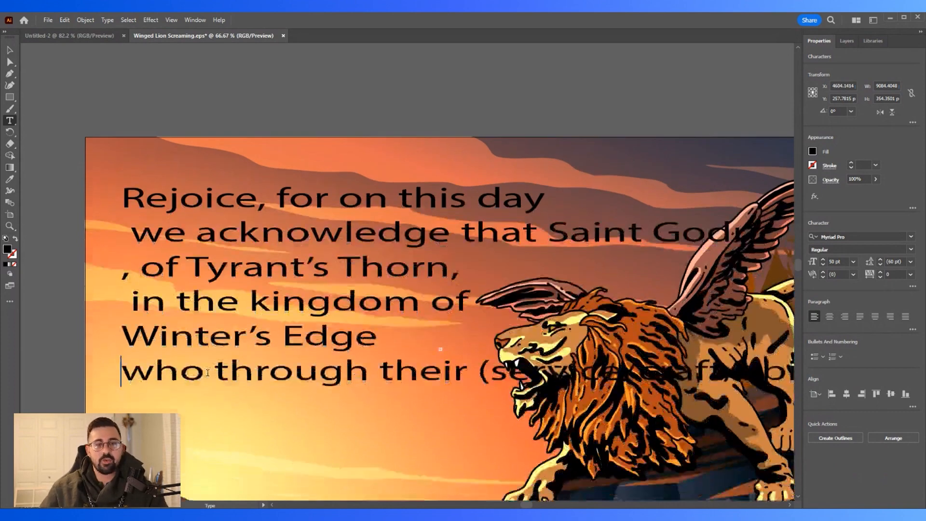
left_click(469, 357)
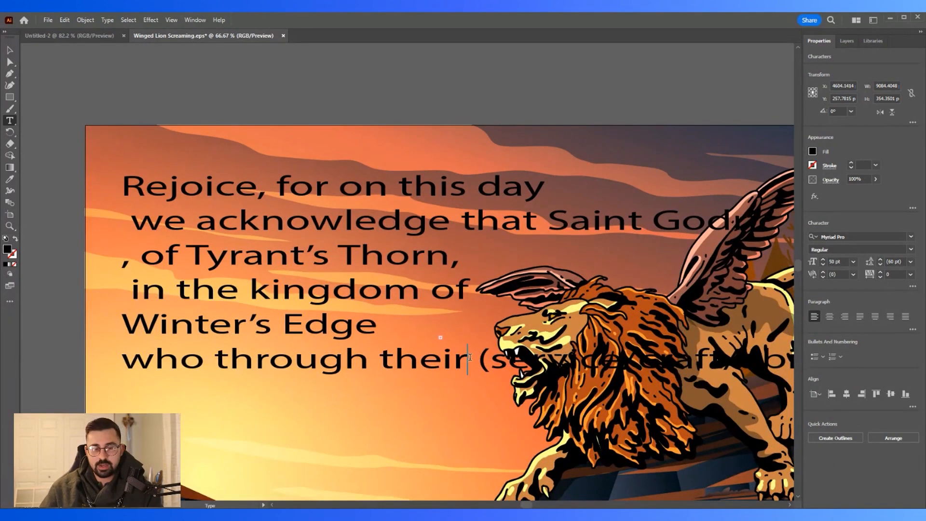
key("Return")
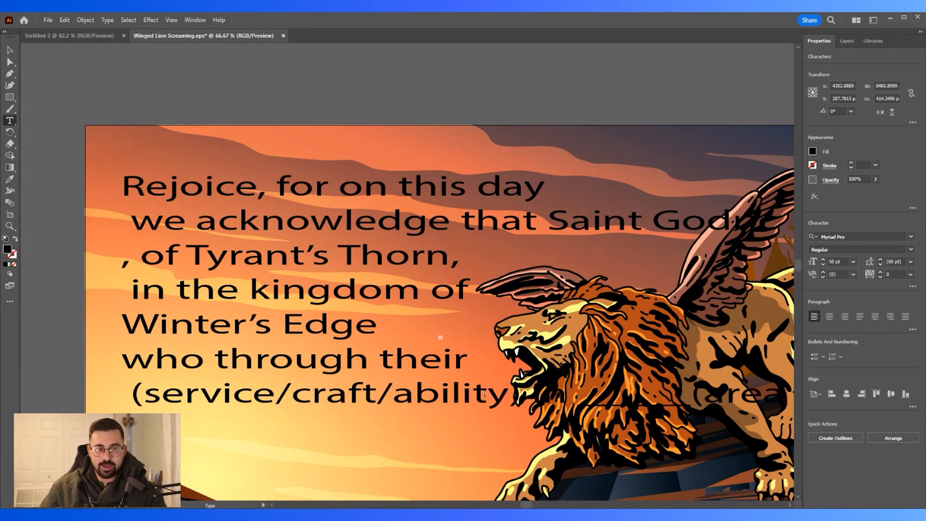
left_click_drag(522, 392, 121, 393)
type("honor")
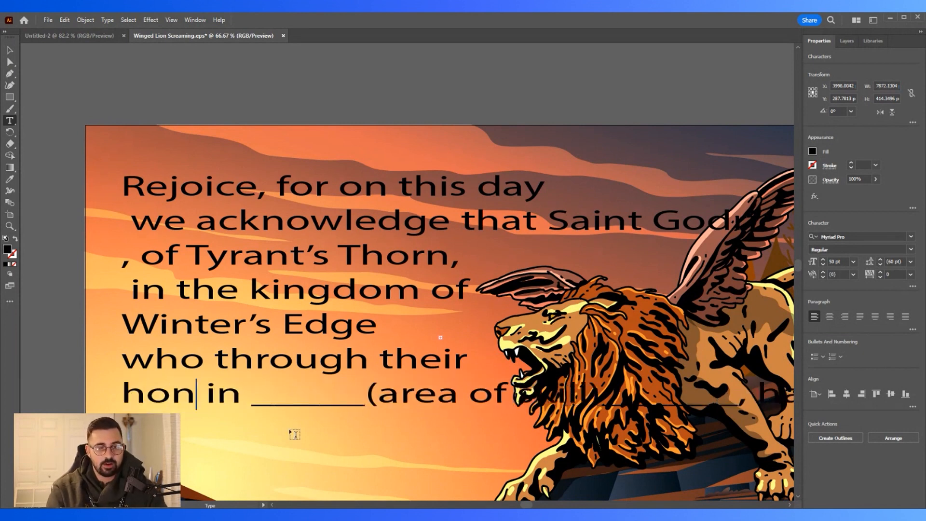
type(" in combit")
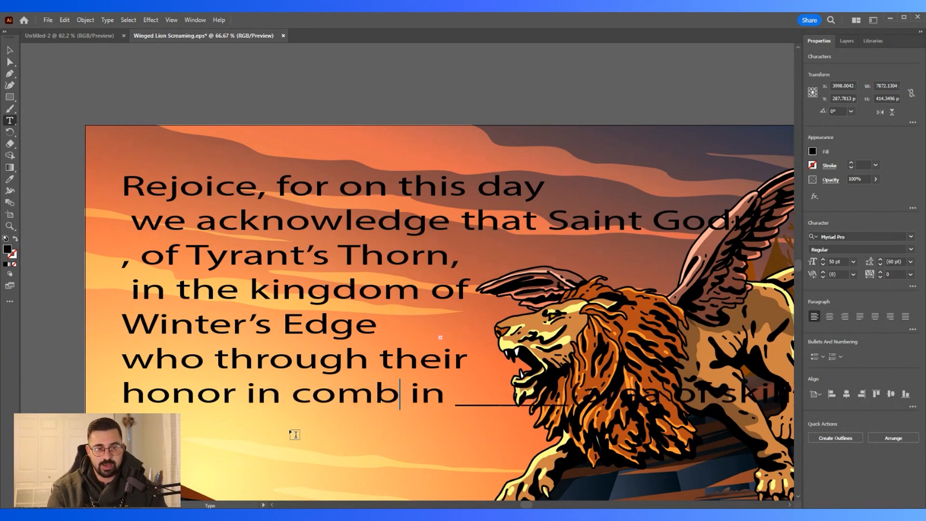
key("BackSpace")
key("BackSpace")
type("at")
key("Delete")
key("Delete")
key("Delete")
Step: Remove the "in (area of skill)" placeholder so the line starts with "has shown that they are fit"
scroll(356, 422, "down", 1)
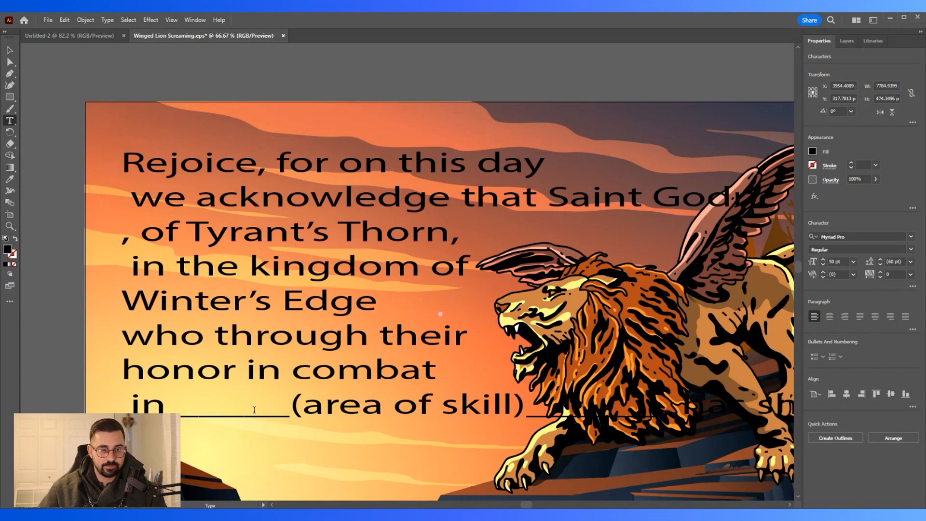
left_click_drag(123, 408, 680, 408)
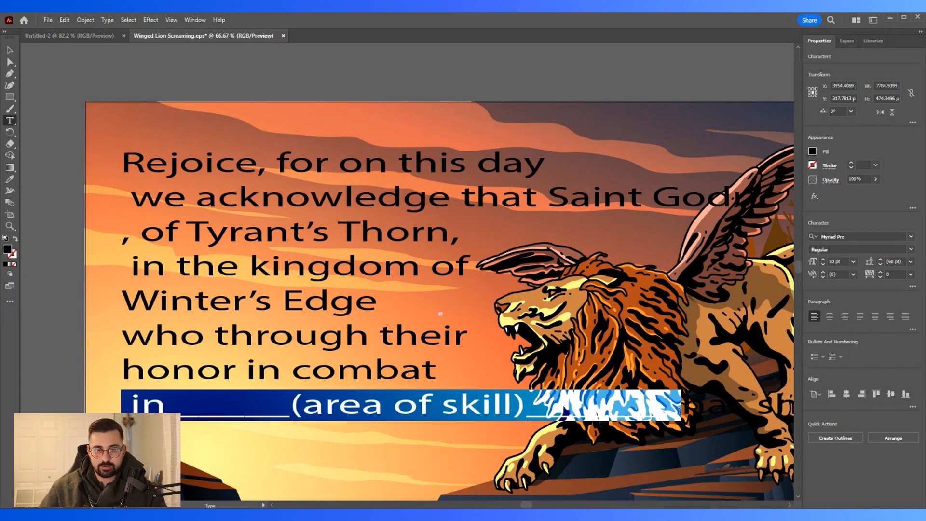
key("ctrl+v")
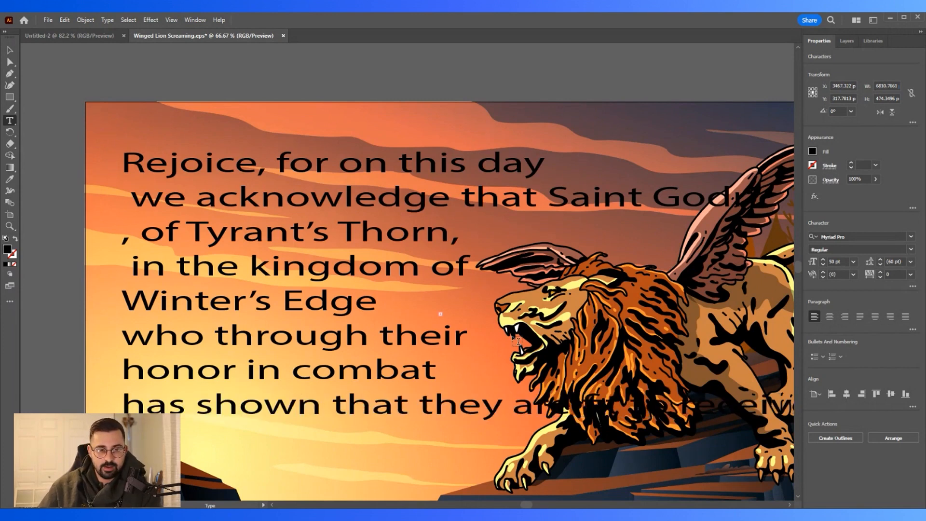
left_click(441, 376)
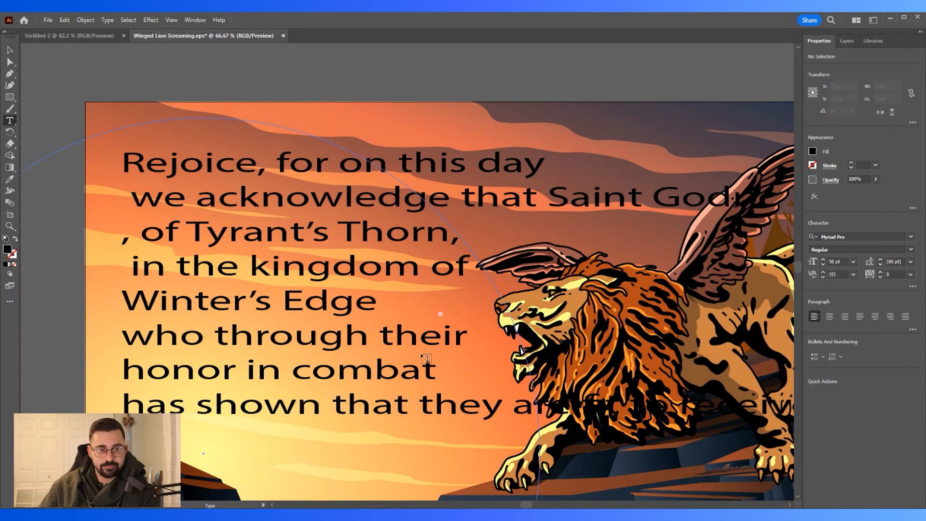
Step: Break the award text before "to receive this," and again before the order number placeholder's "the"
left_click(630, 405)
key("Return")
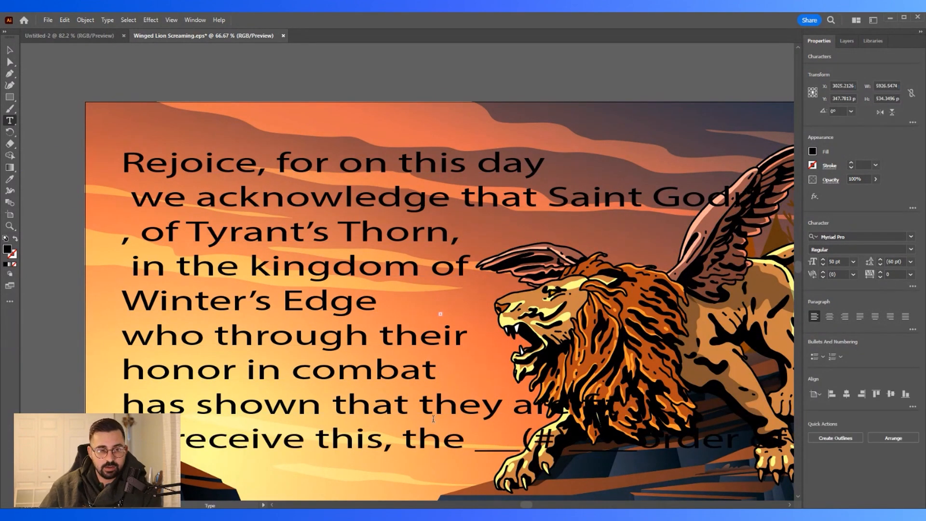
scroll(436, 399, "down", 1)
left_click(408, 415)
key("Return")
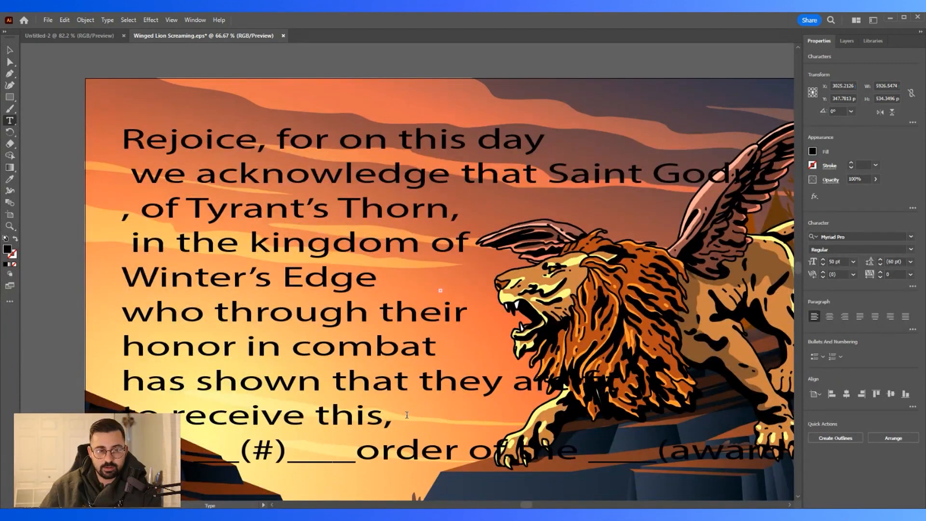
Step: Replace the "(#)" placeholder with "6th" and capitalise "Order" in the award line
scroll(305, 408, "down", 1)
left_click_drag(184, 427, 357, 425)
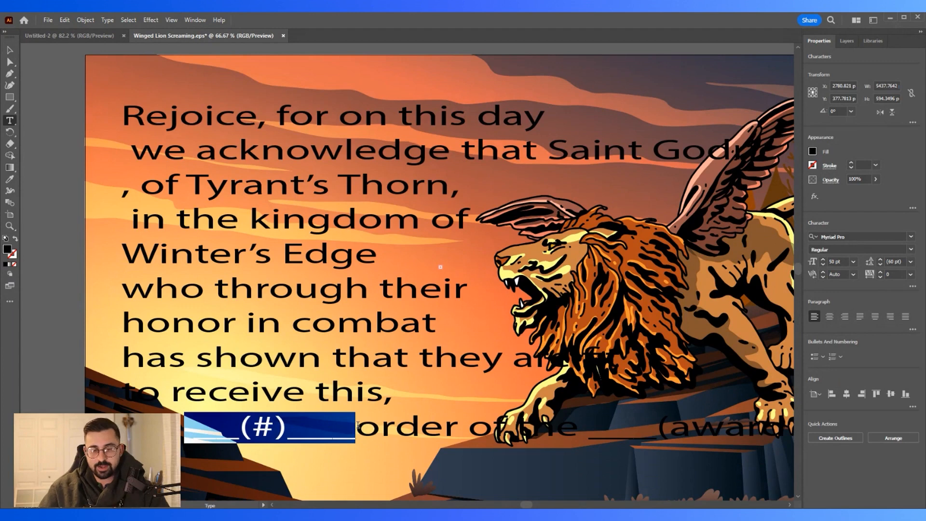
type("6th")
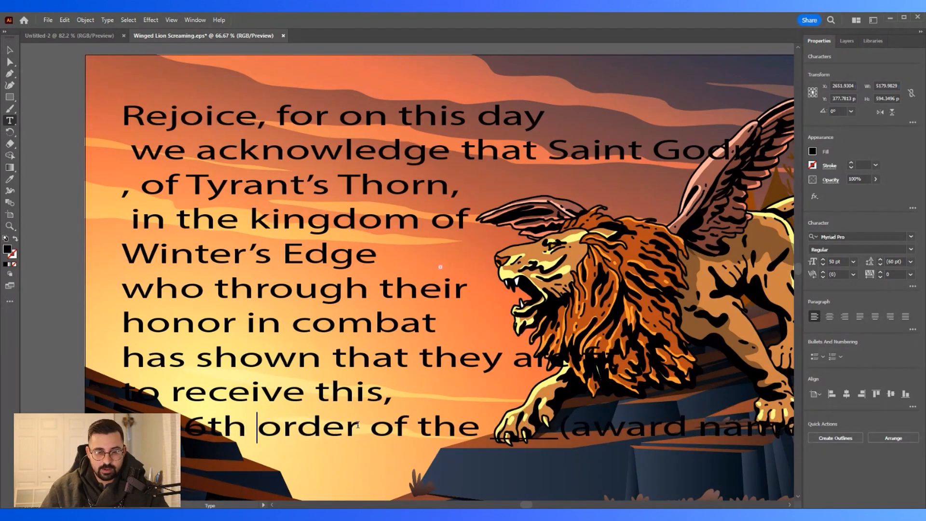
key("Delete")
type("O")
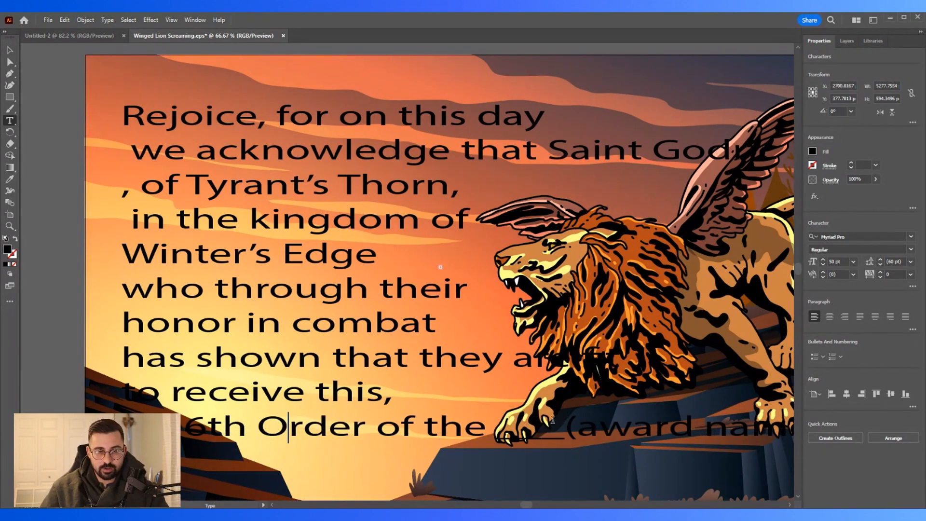
Step: Replace the award name placeholder with "Griffin" and start a new line at "By my hand", deleting the leftover placeholder text
left_click_drag(497, 426, 651, 424)
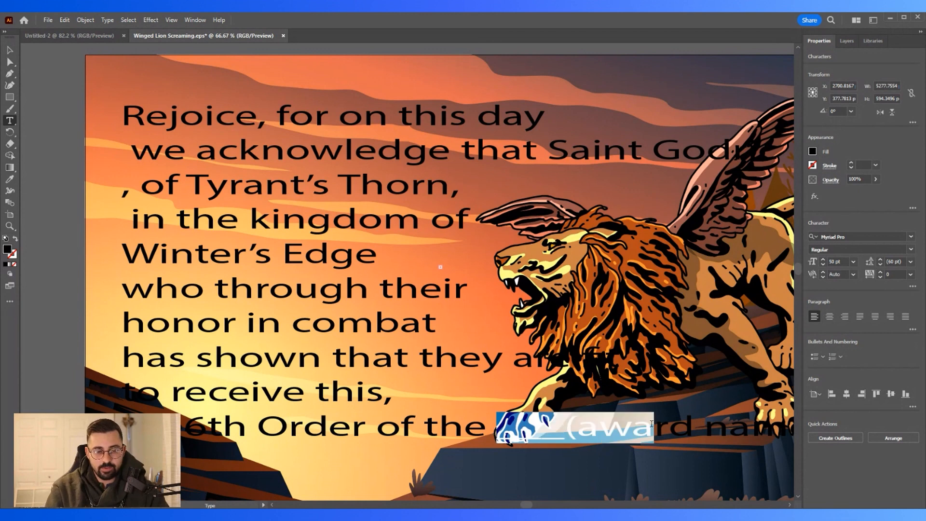
type("(Griffen")
key("BackSpace")
key("BackSpace")
type("in")
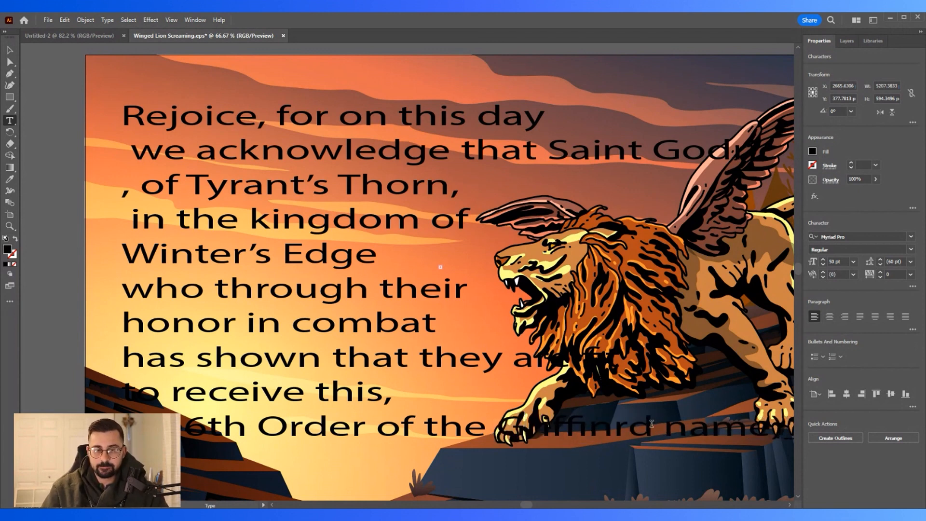
key("Return")
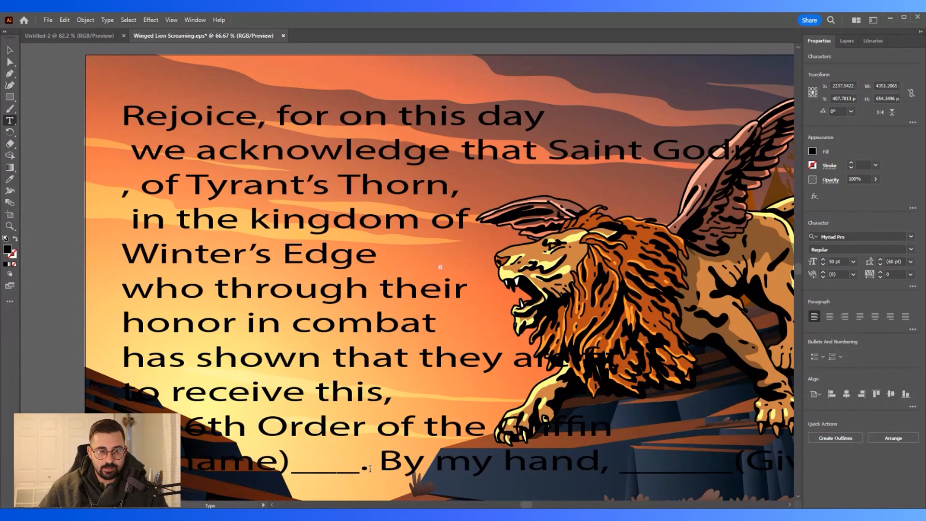
left_click_drag(370, 467, 125, 463)
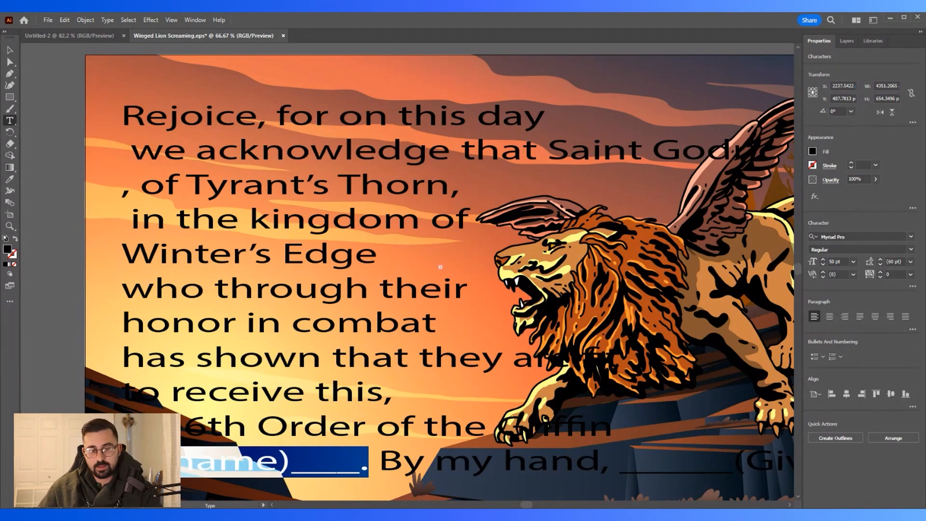
key("BackSpace")
triple_click(160, 114)
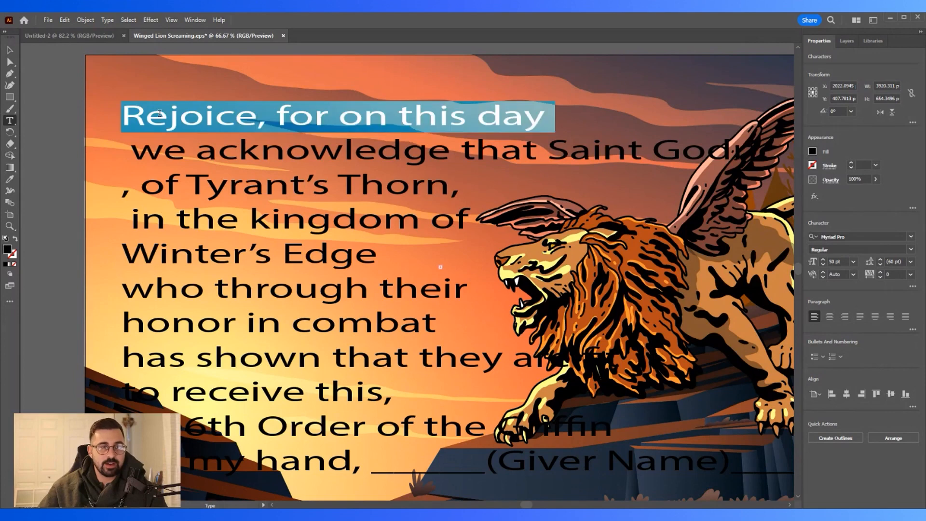
left_click(129, 114)
double_click(147, 114)
left_click(124, 114)
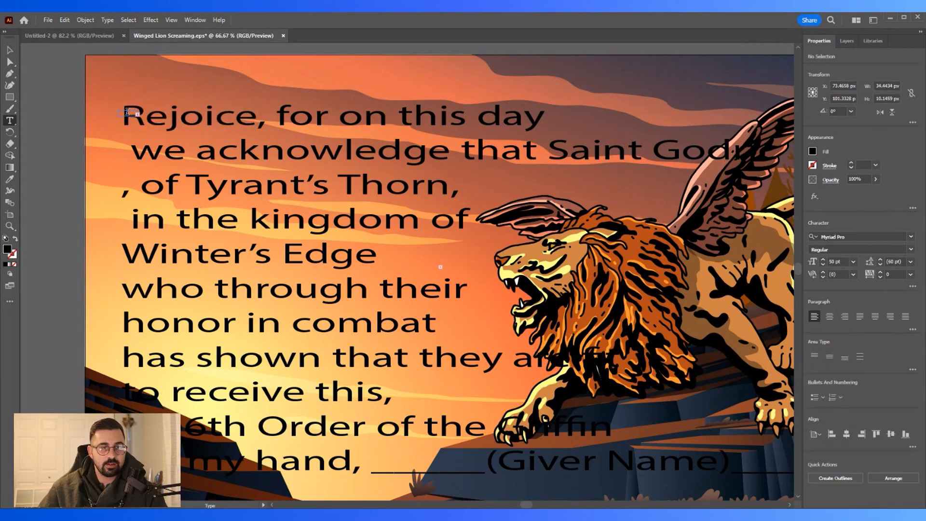
double_click(351, 121)
triple_click(350, 121)
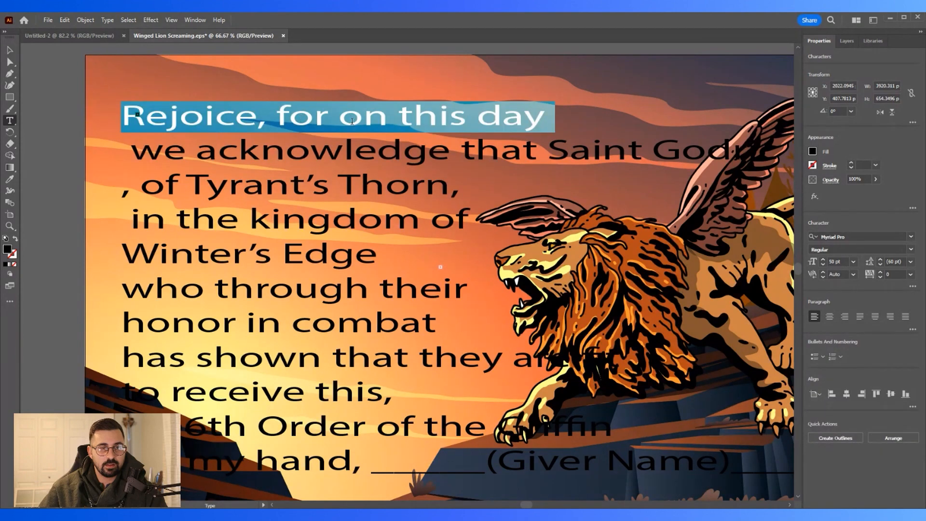
left_click(196, 120)
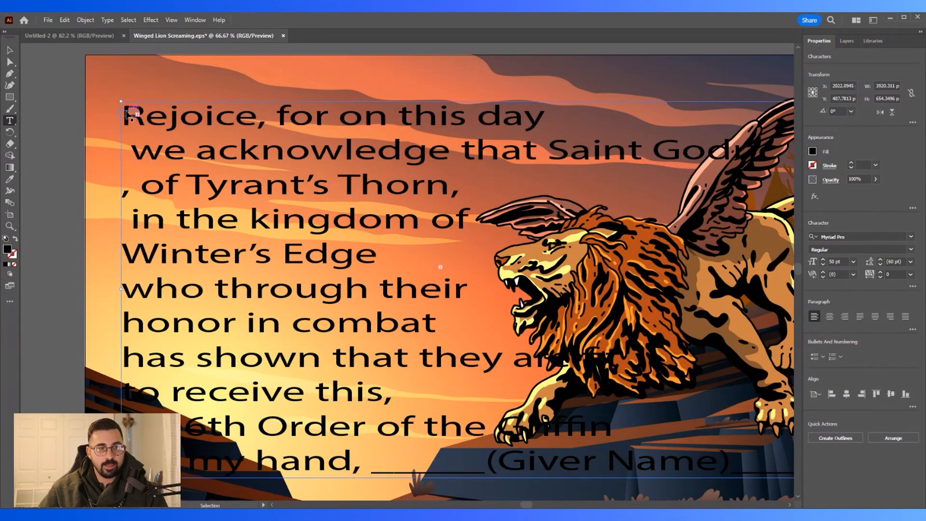
Step: Set the font size of the entire award text to 40 pt and deselect it
left_click_drag(127, 110, 844, 175)
left_click(835, 261)
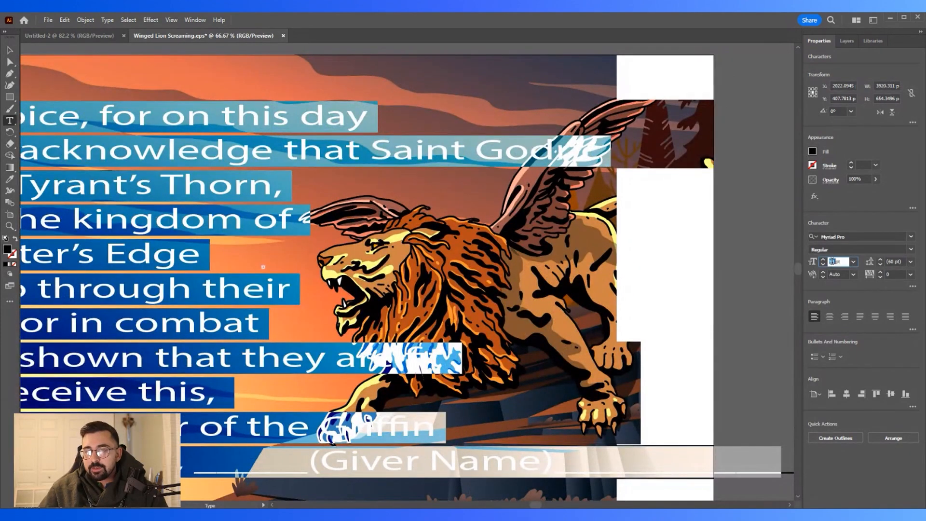
type("40")
key("Return")
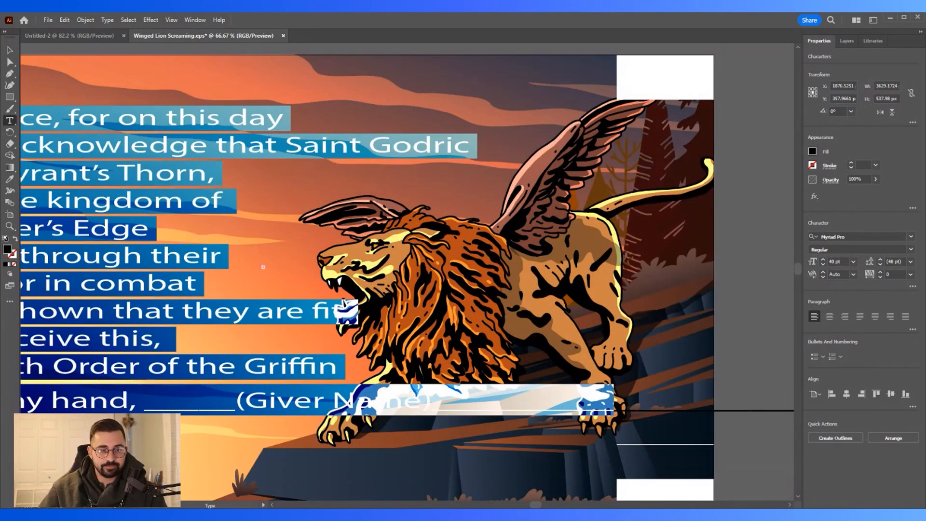
left_click_drag(538, 506, 524, 505)
left_click(470, 449)
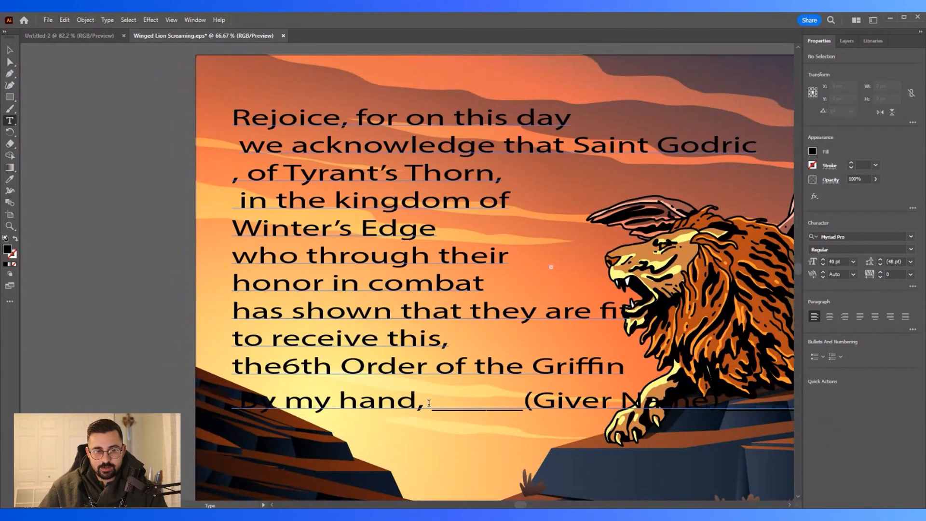
Step: Replace the blank and giver name placeholder after "By my hand," with the giver's name followed by ", Regent of Winter's Edge"
double_click(462, 403)
left_click_drag(536, 403, 716, 414)
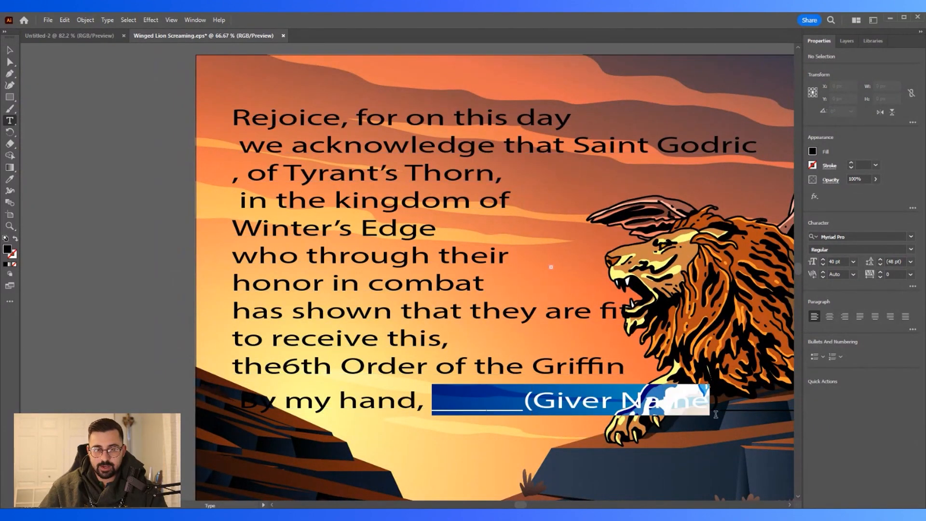
key("BackSpace")
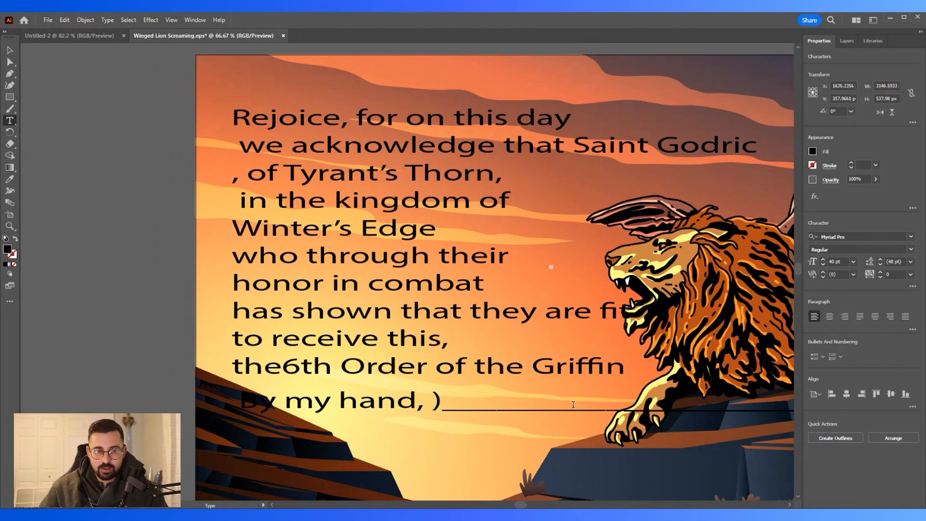
triple_click(573, 404)
left_click_drag(437, 403, 587, 405)
type("Obsu")
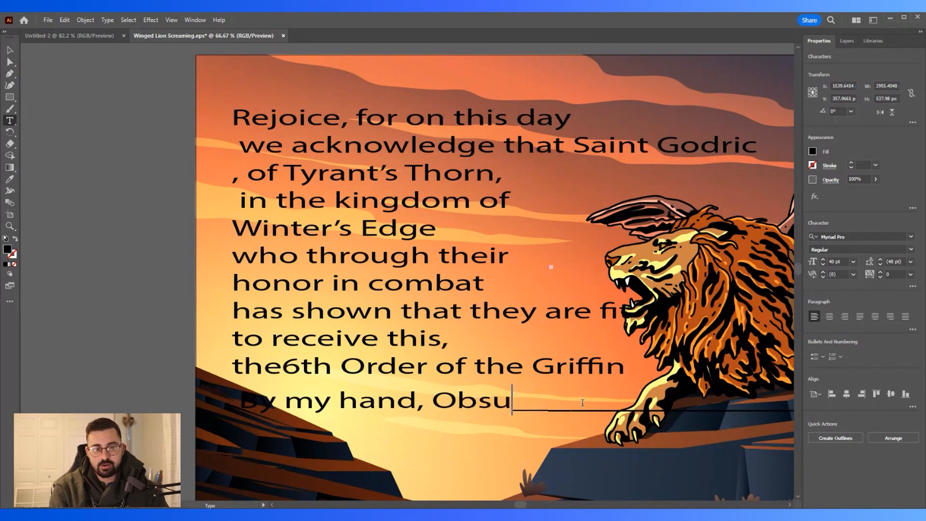
type("c")
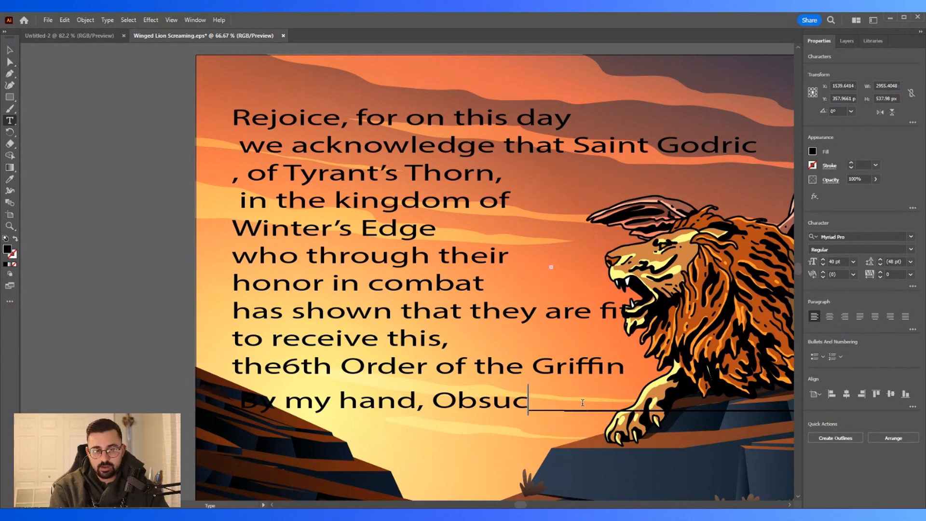
type("ra, Re")
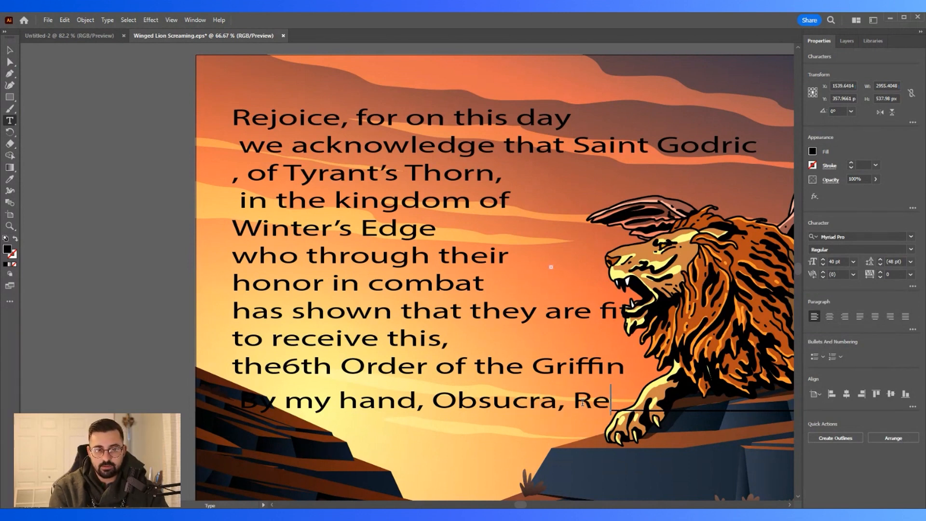
type("gent of Wint")
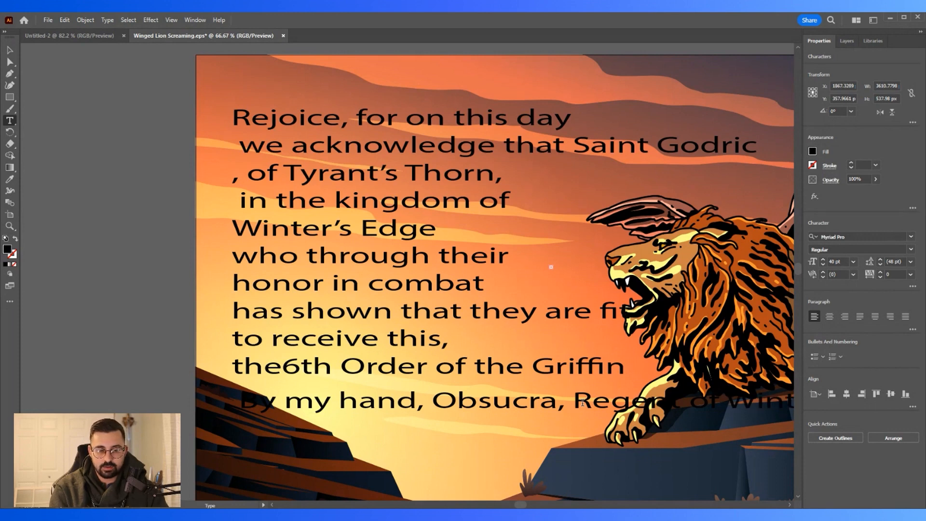
key("ctrl+v")
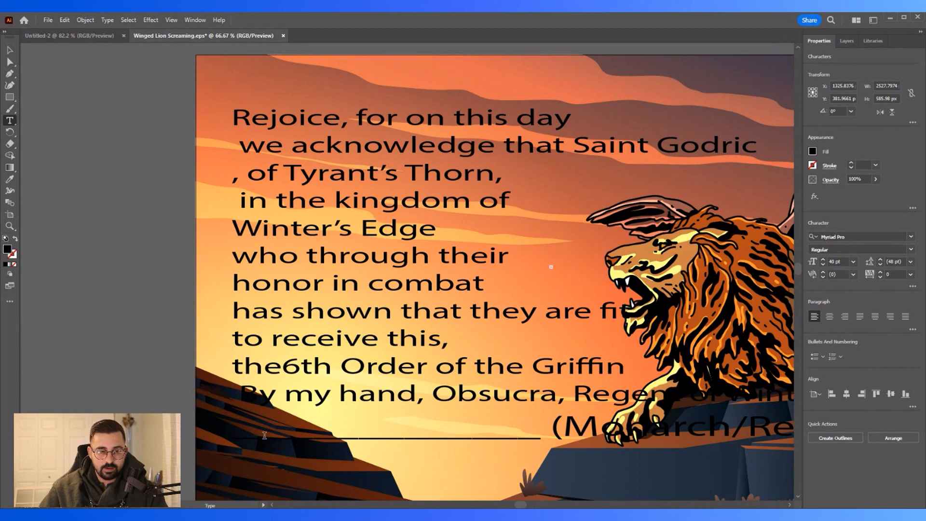
Step: Delete the leftover signature blanks and the Monarch/Regent and Day/Date/Year placeholder text below the "By my hand" line
left_click_drag(250, 432, 612, 451)
key("BackSpace")
left_click_drag(536, 439, 231, 432)
key("BackSpace")
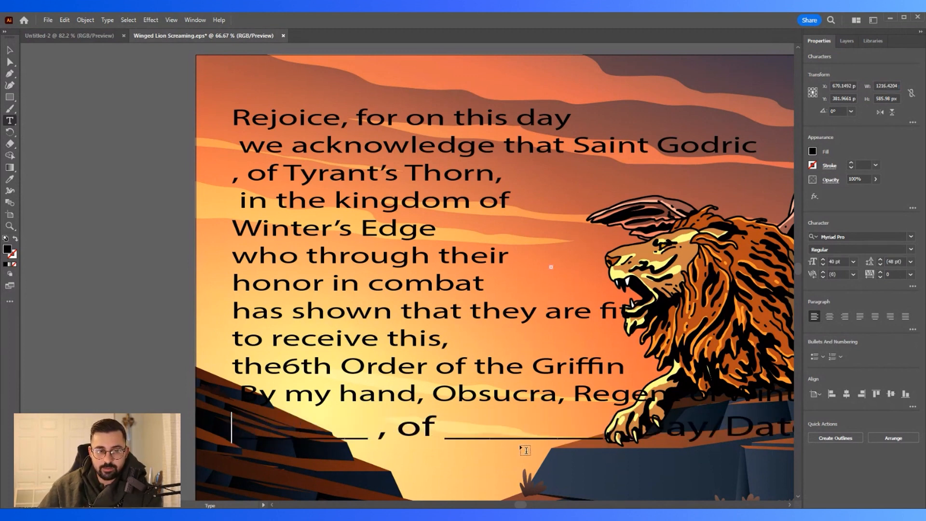
left_click_drag(393, 430, 234, 429)
key("BackSpace")
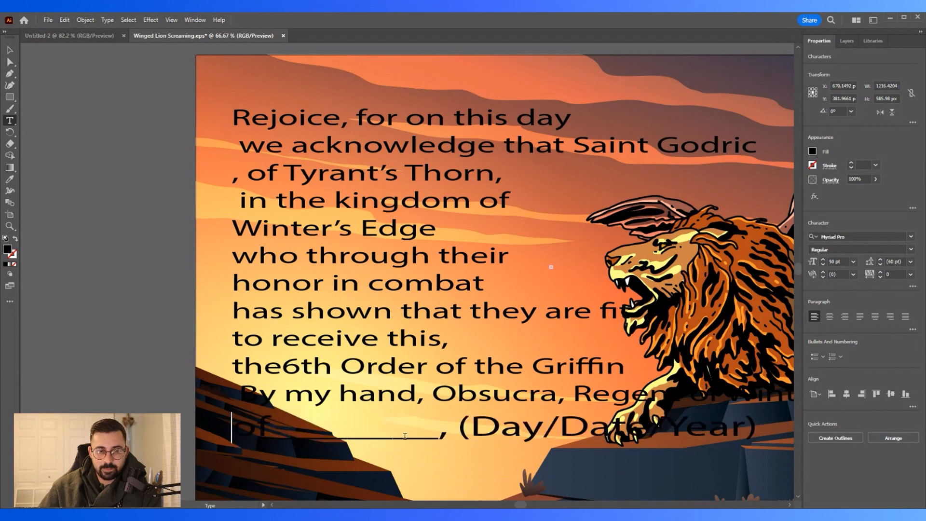
left_click_drag(757, 435, 232, 431)
key("BackSpace")
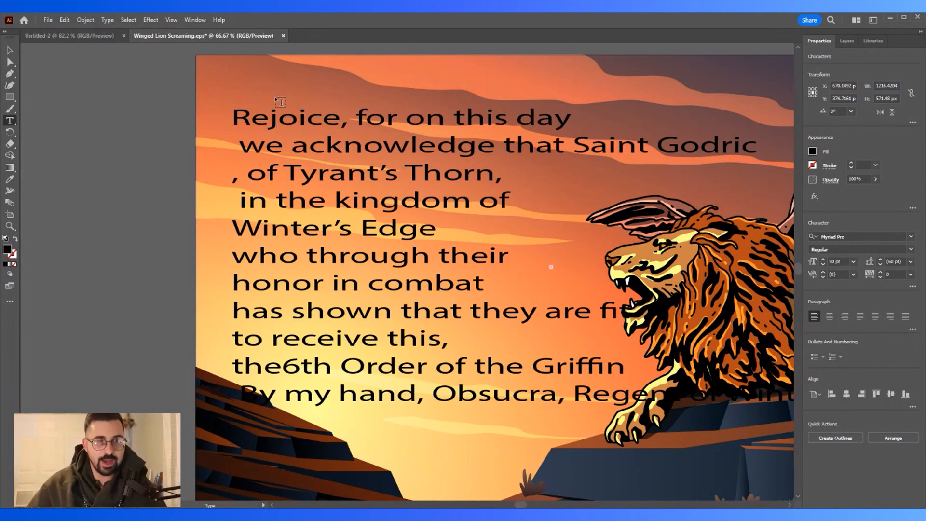
Step: Set the entire award text to 30 pt in the Copperplate Gothic Bold font
left_click_drag(238, 116, 775, 415)
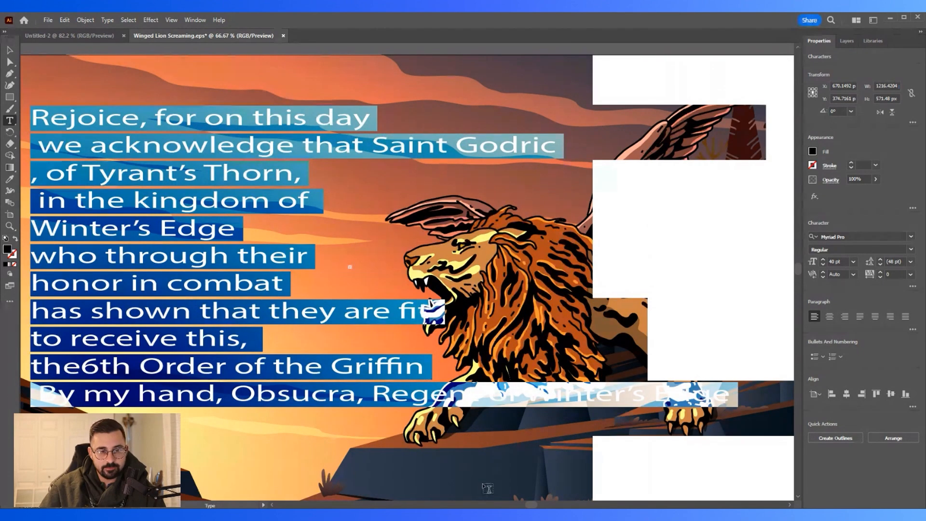
left_click_drag(535, 505, 527, 506)
left_click(832, 261)
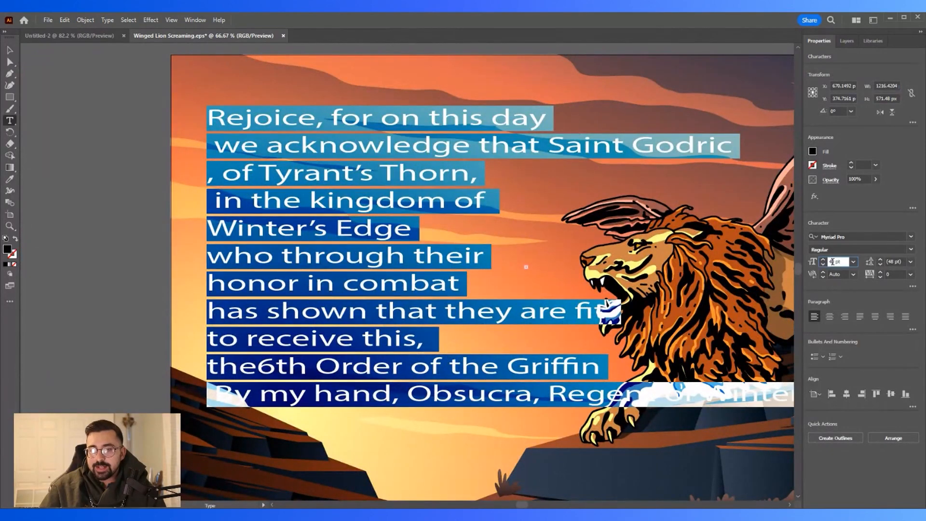
type("30")
key("Return")
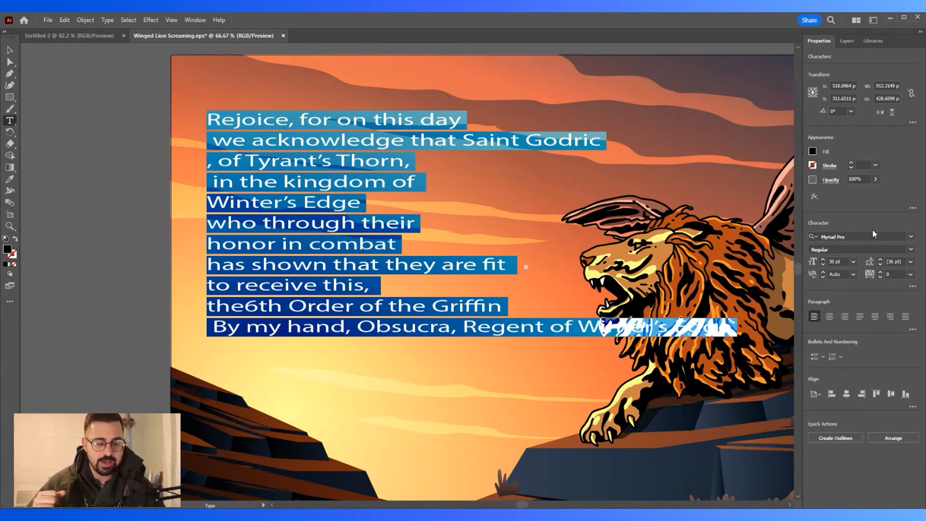
left_click(912, 235)
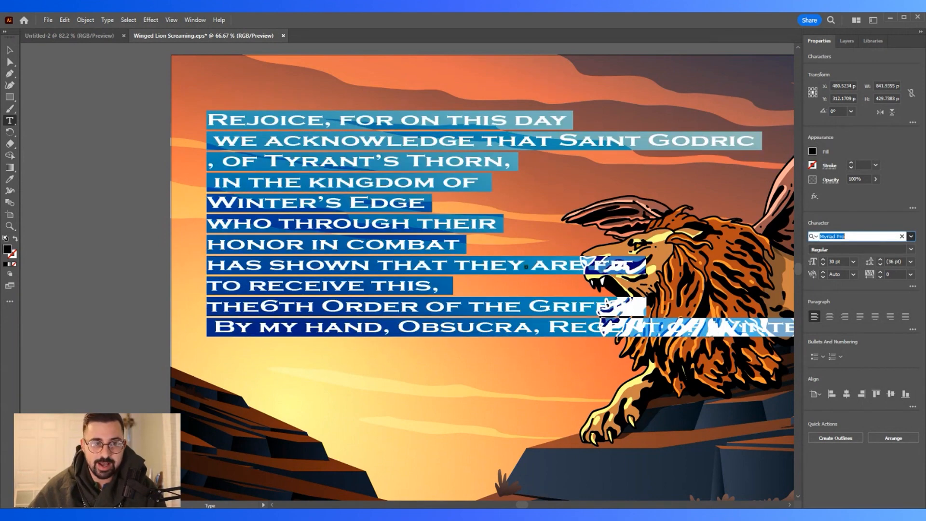
left_click(858, 331)
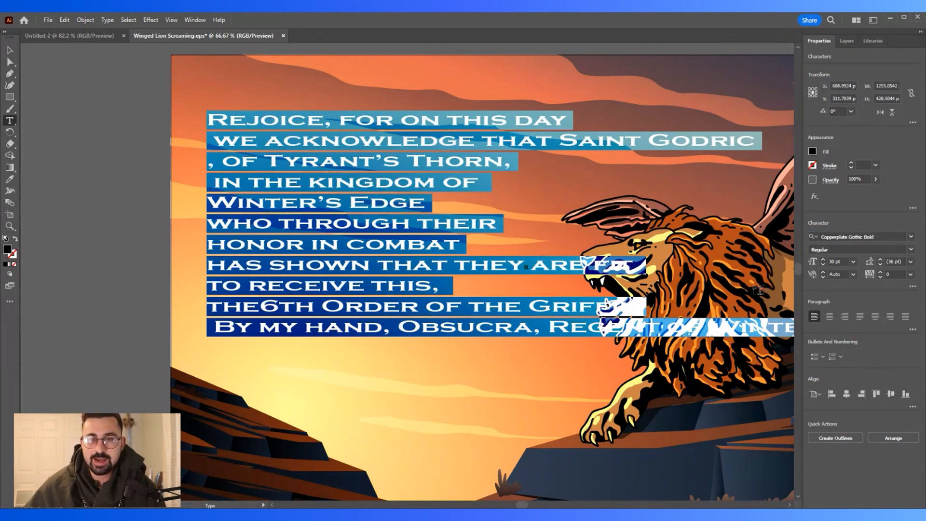
Step: Centre-align the award text and move it right onto the artwork, beside the lion
left_click(829, 317)
left_click(10, 50)
left_click_drag(124, 142, 348, 144)
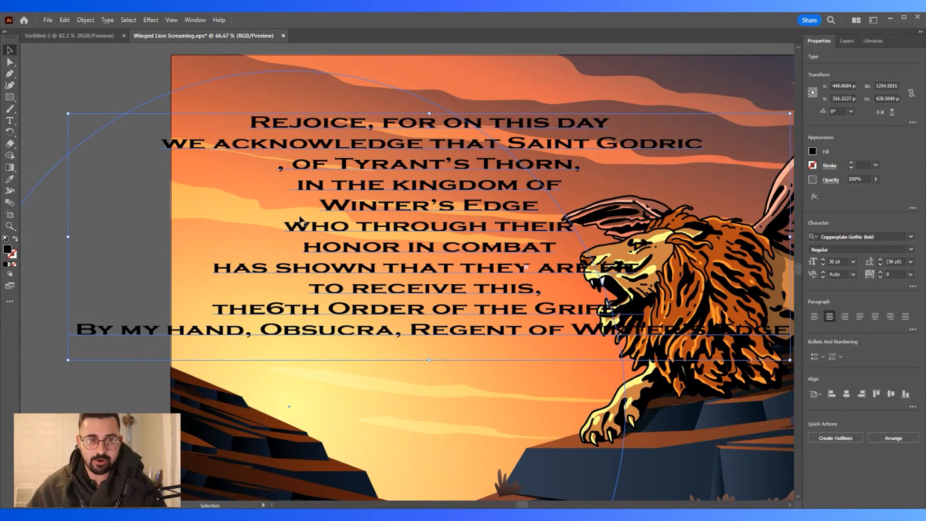
double_click(311, 136)
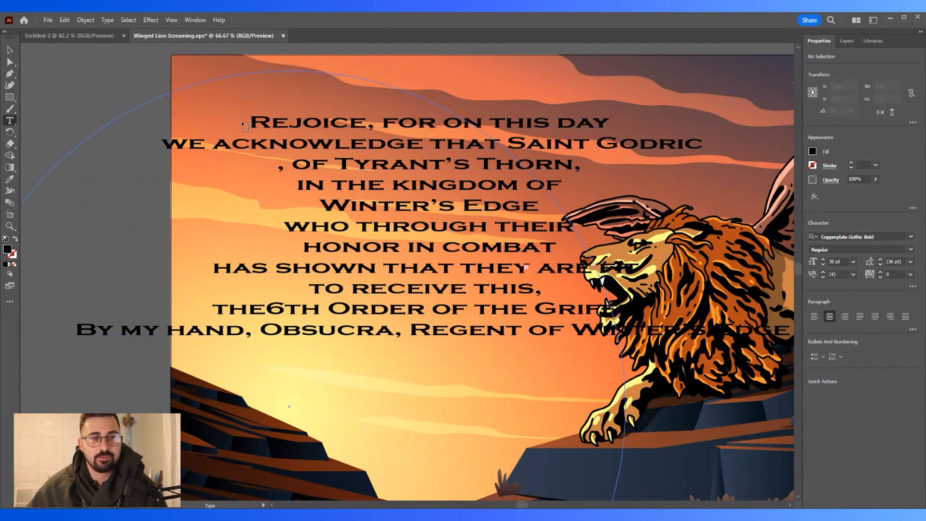
triple_click(267, 122)
left_click(248, 126)
triple_click(250, 122)
left_click_drag(250, 118, 621, 322)
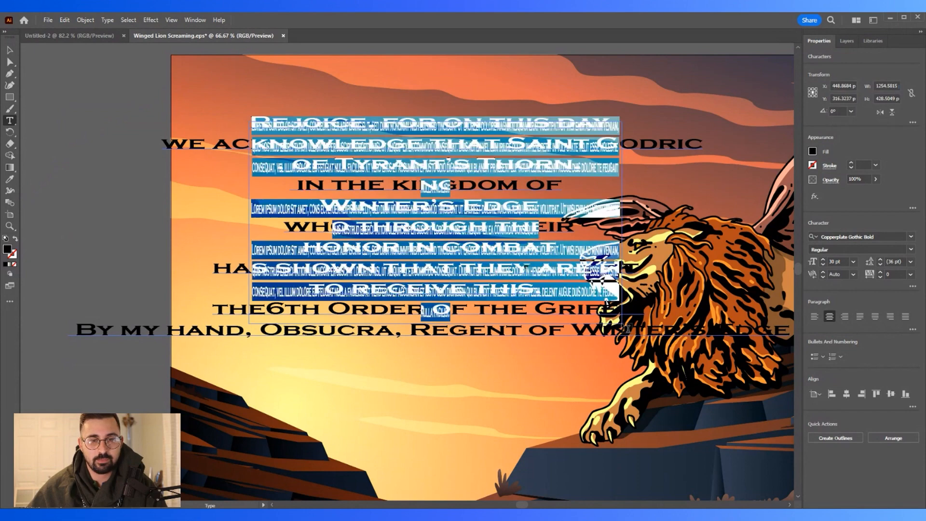
key("ctrl+z")
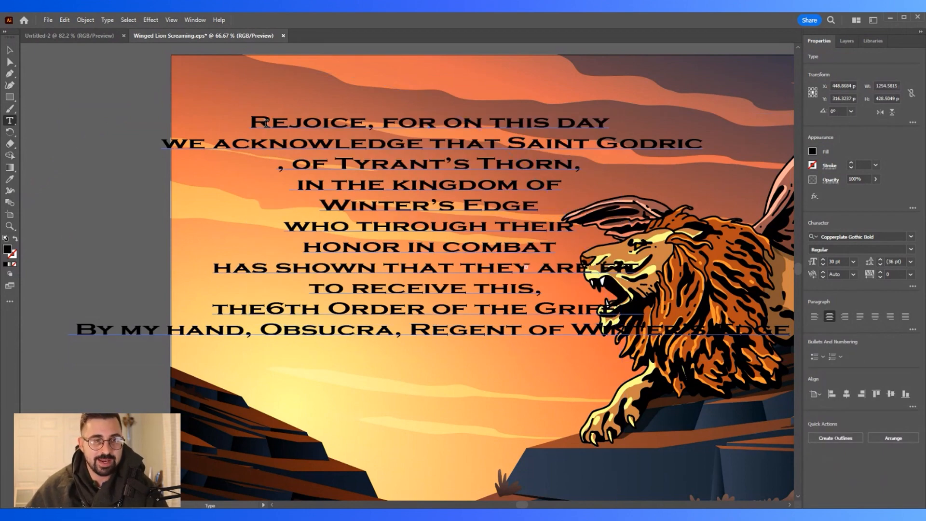
Step: Give the entire award text a white stroke of 0.5 pt and deselect it
left_click_drag(254, 120, 797, 183)
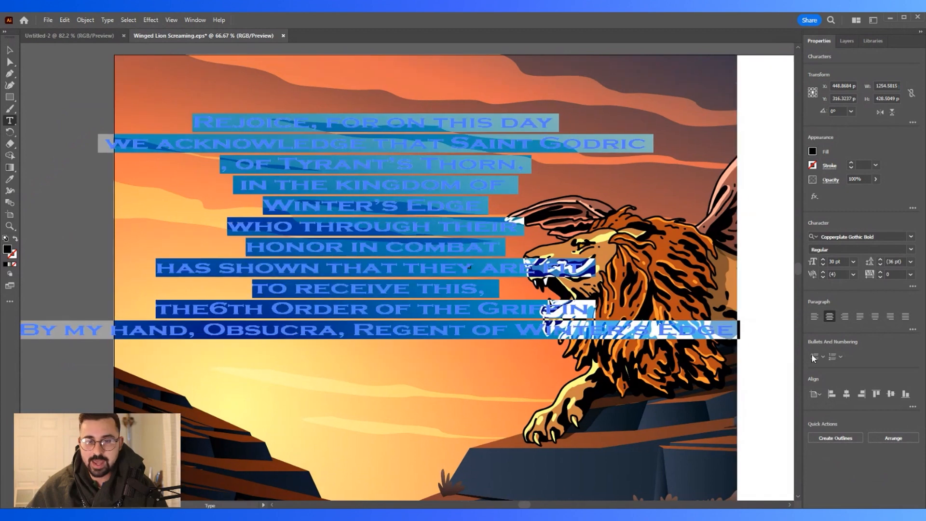
left_click(814, 166)
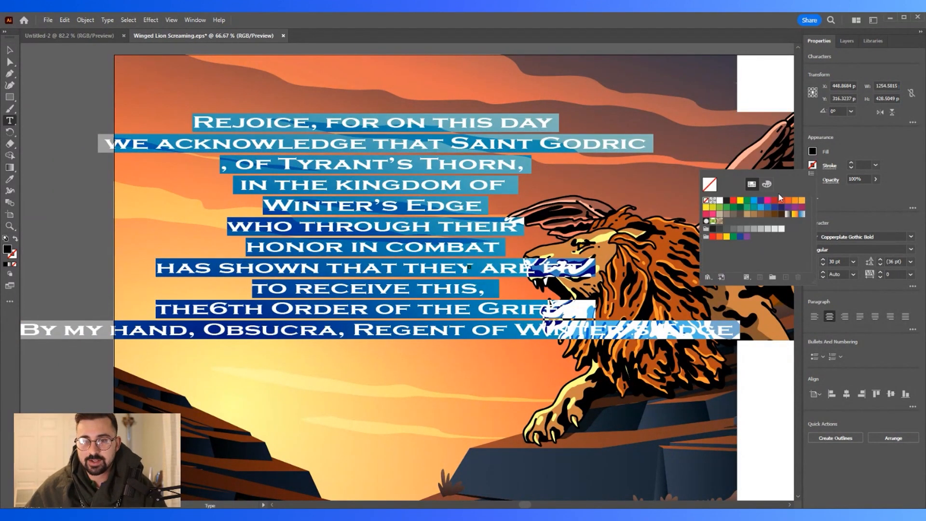
left_click(720, 201)
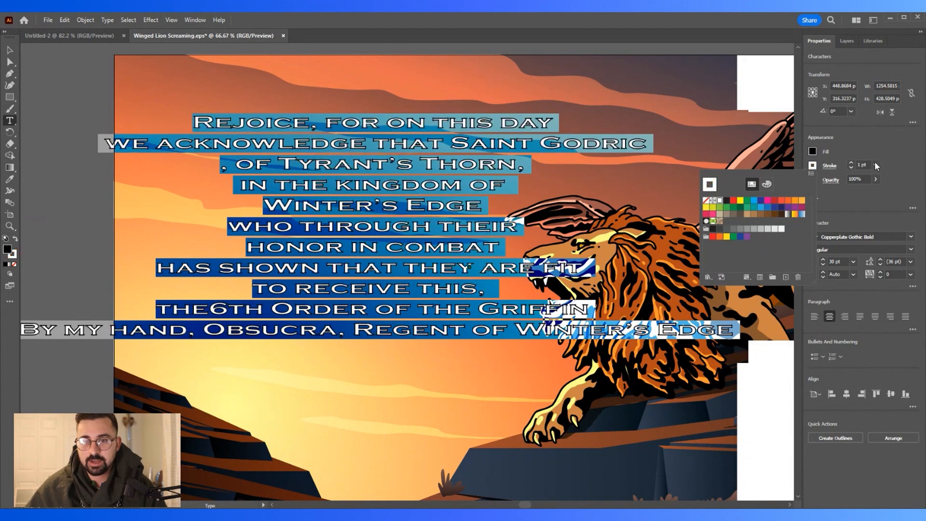
left_click(851, 168)
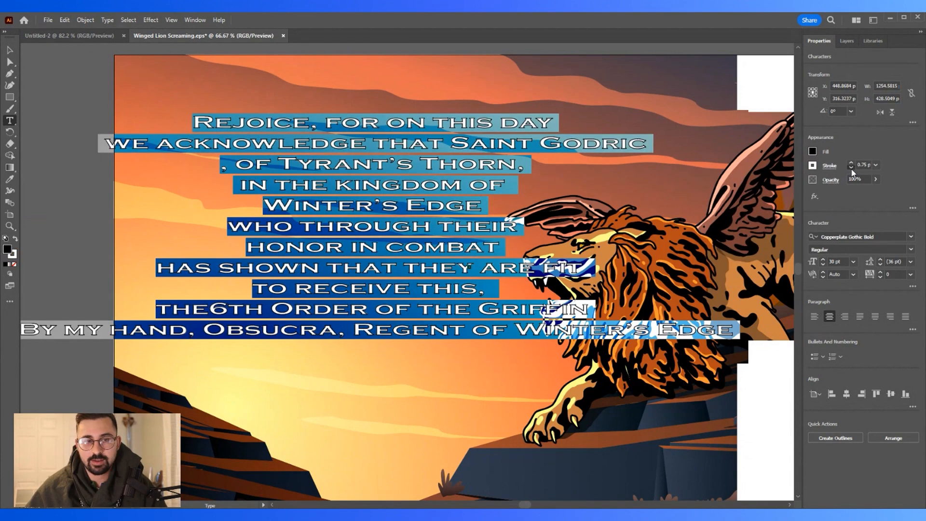
left_click(851, 169)
left_click(9, 50)
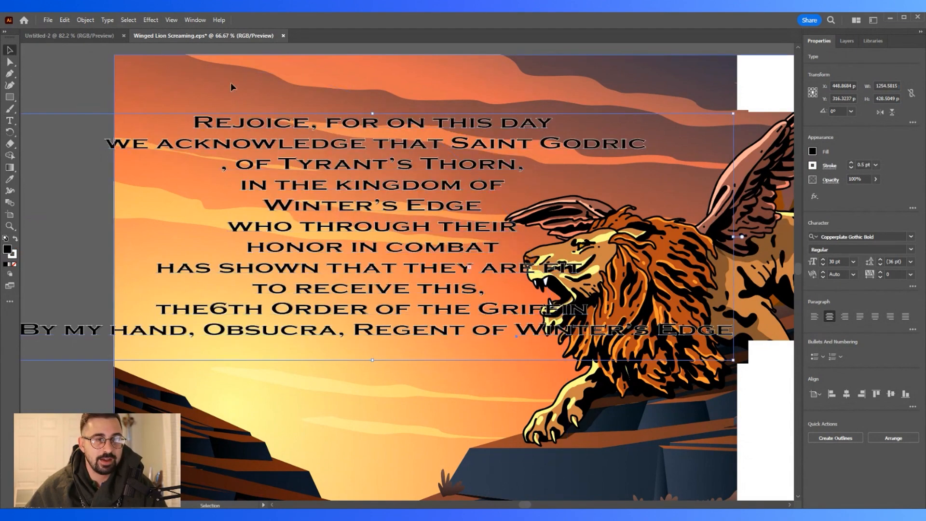
left_click(232, 87)
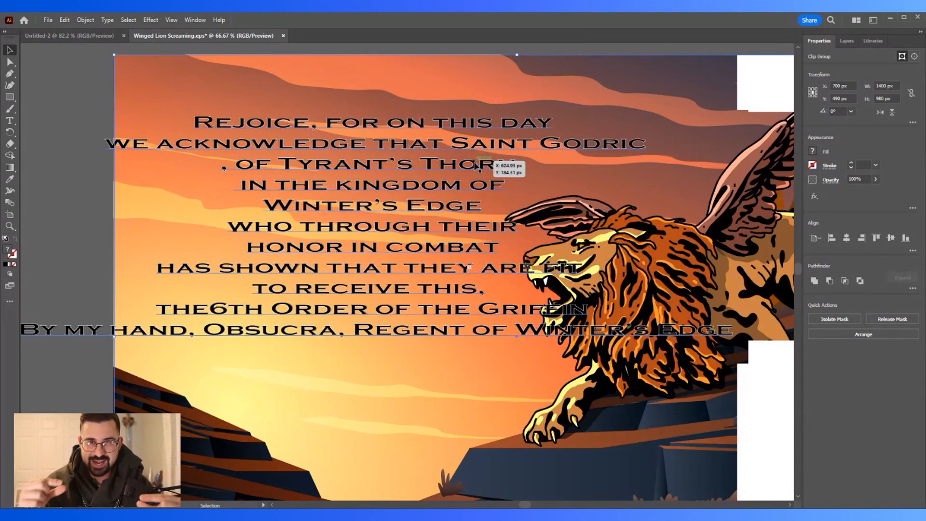
Step: Break the line after "we acknowledge" and move the stray comma before "of Tyrant's Thorn" to directly after the recipient's name
left_click(382, 148)
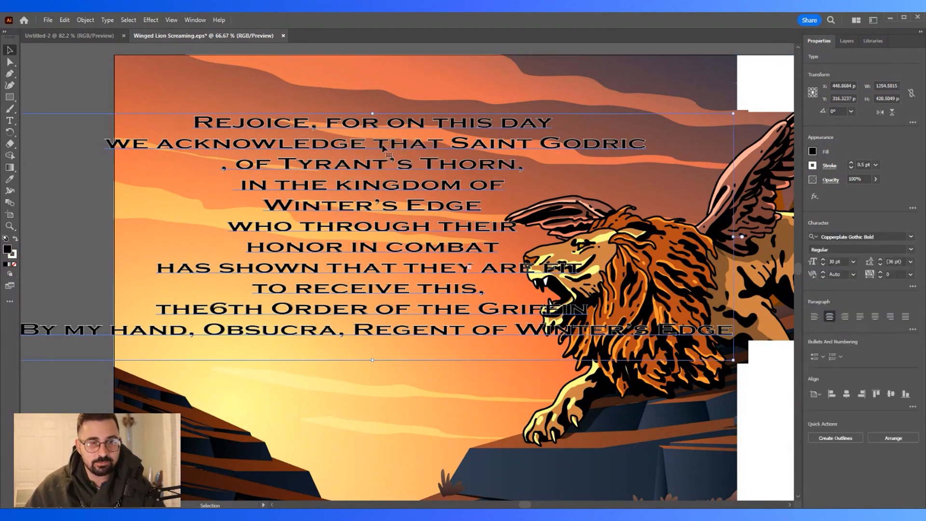
double_click(377, 141)
key("Return")
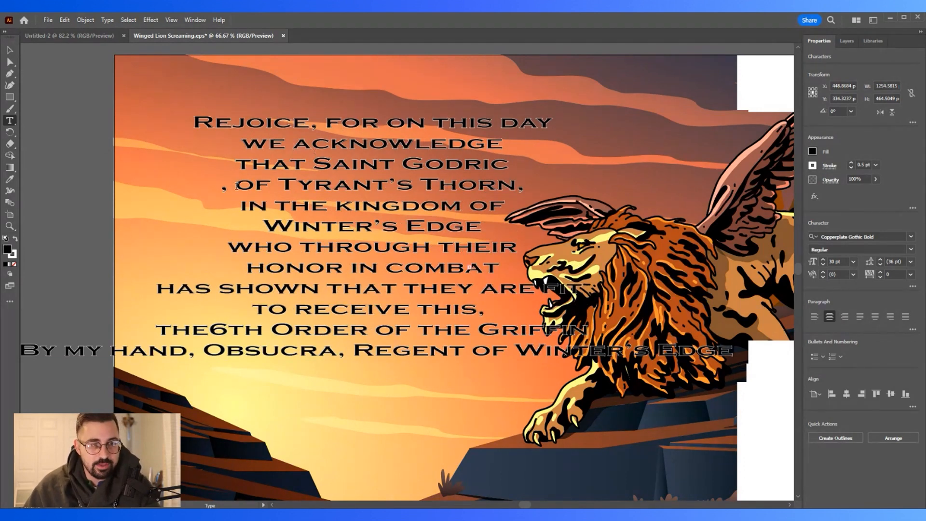
key("BackSpace")
key("BackSpace")
key("BackSpace")
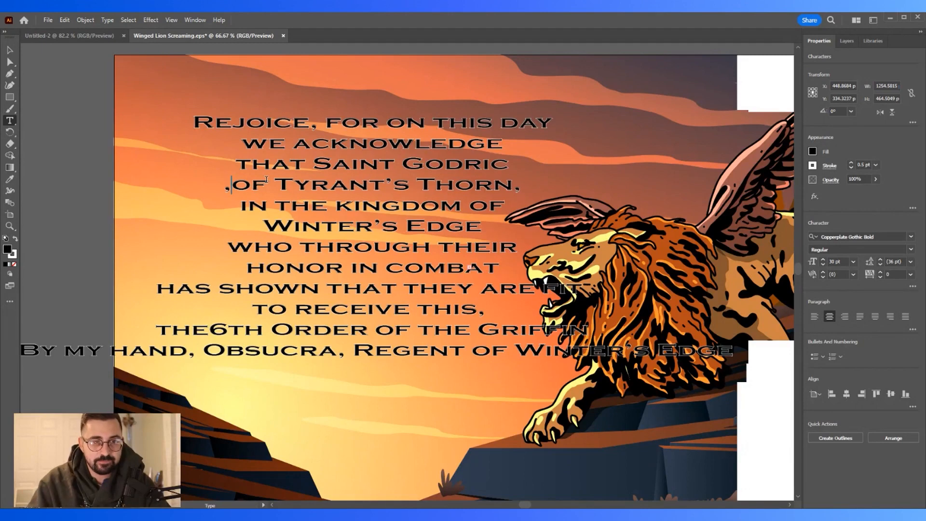
type(",")
key("Return")
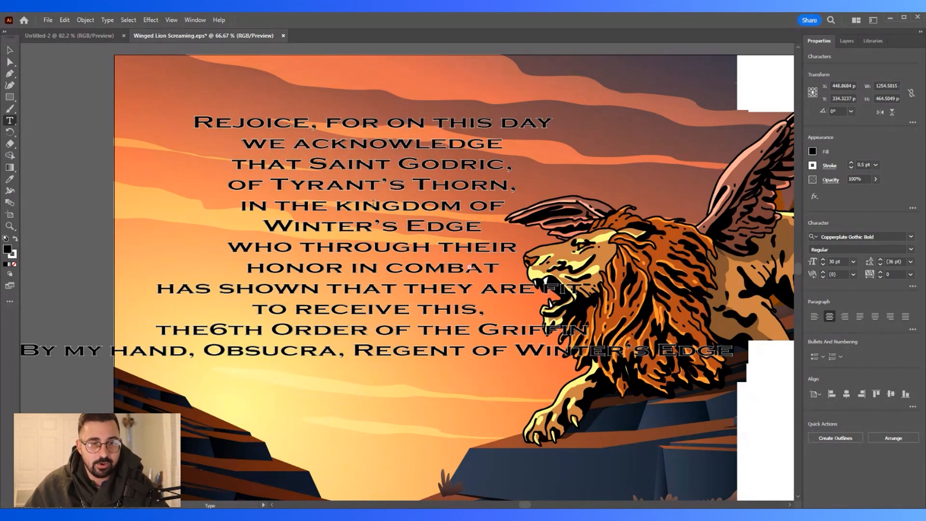
Step: Break the line before "are fit" and join it with "to receive this," on one line
left_click(484, 231)
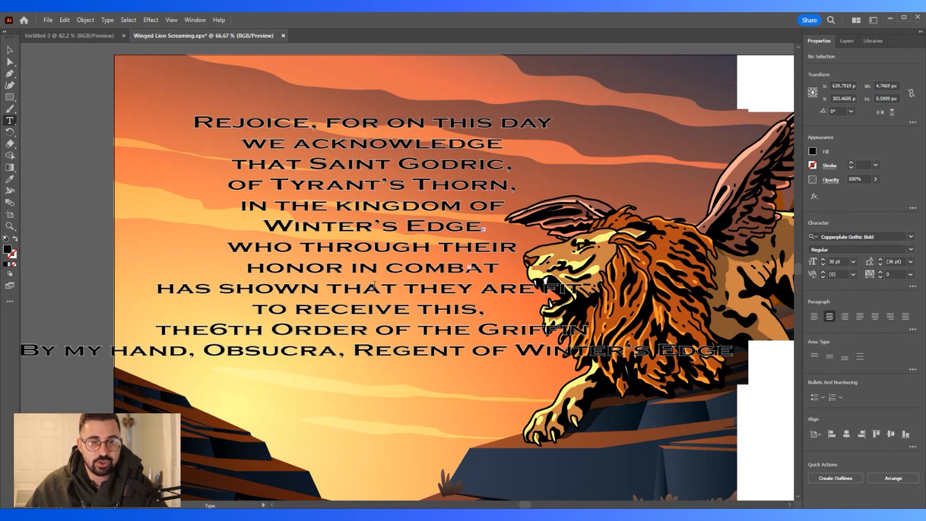
left_click(485, 289)
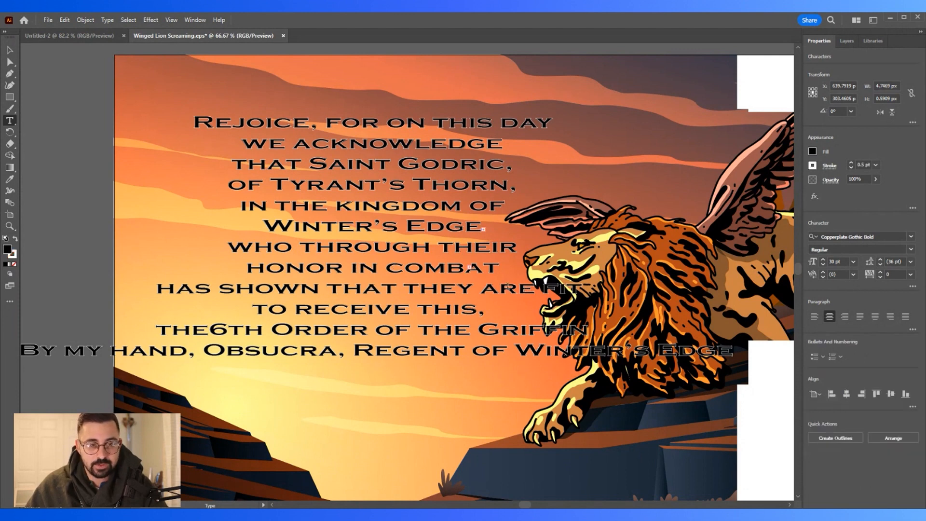
key("Return")
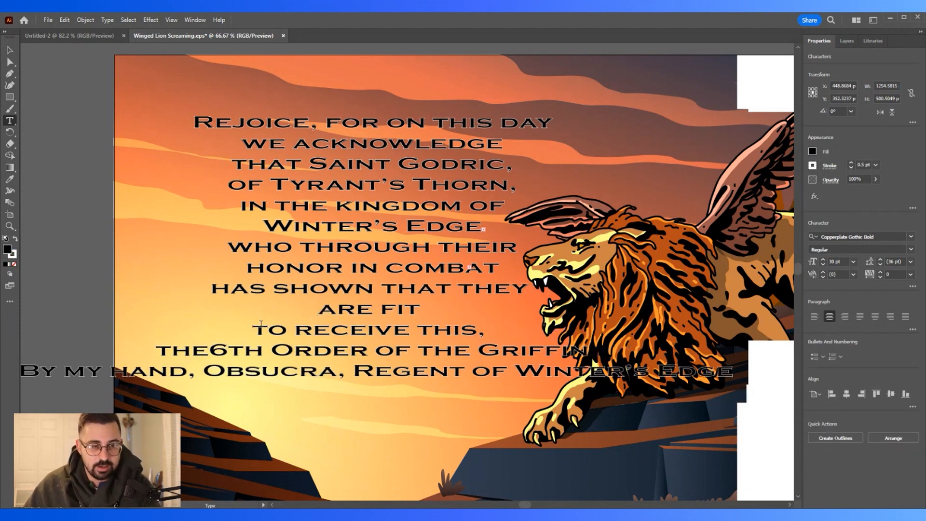
key("BackSpace")
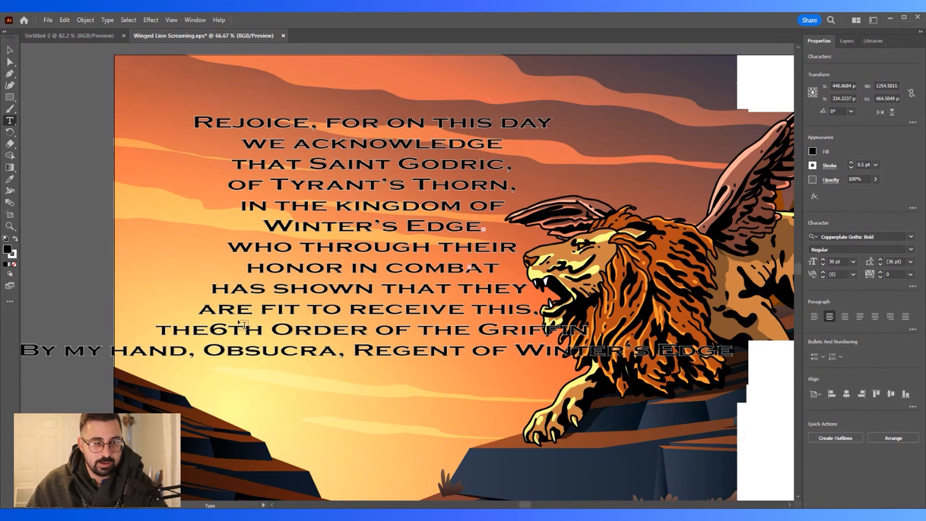
Step: Change "the" before "6th Order" to "their" and start a new line after "By my hand,"
type("ir")
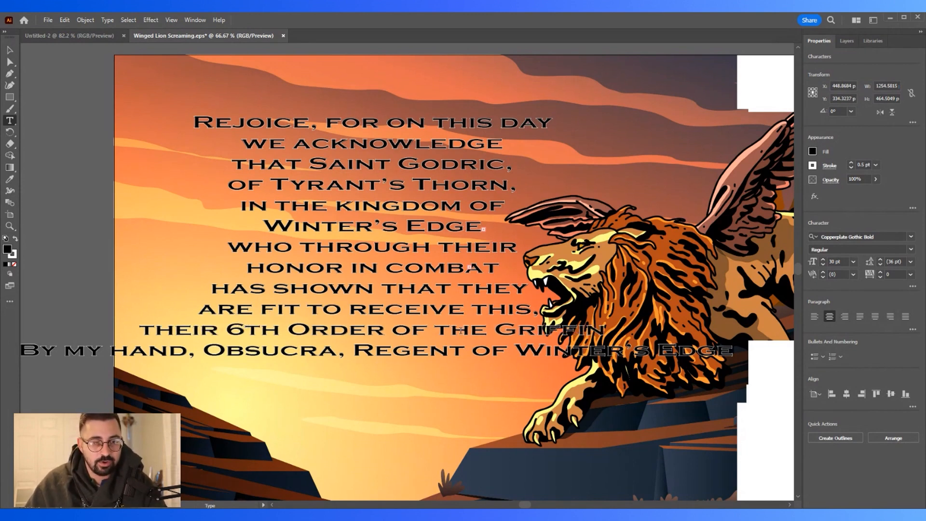
left_click(207, 351)
key("Return")
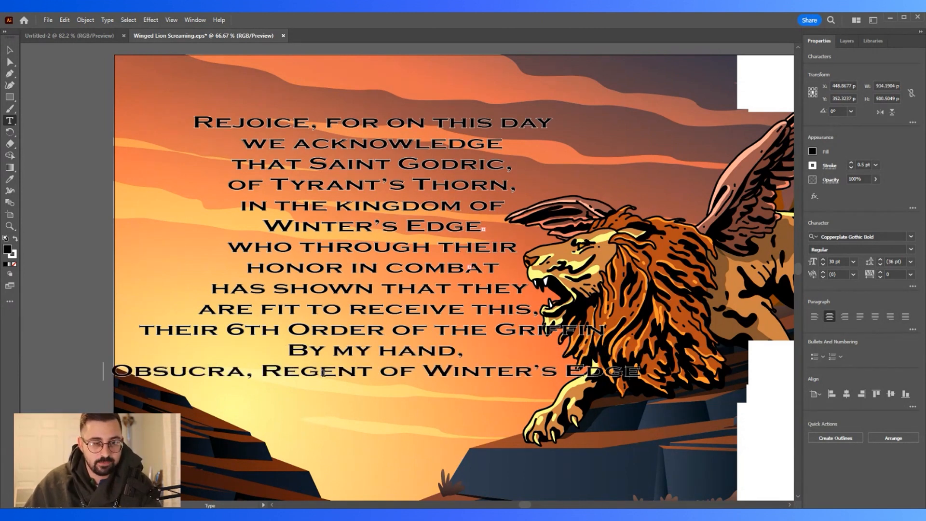
Step: Put "Regent of Winter's Edge." on its own line below the signatory's name, ending with a period
left_click(258, 371)
key("Return")
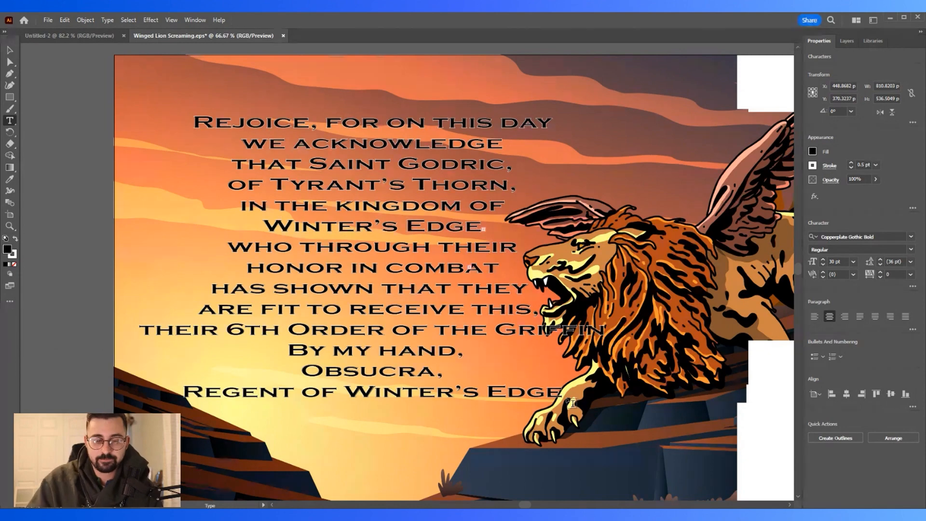
left_click(10, 49)
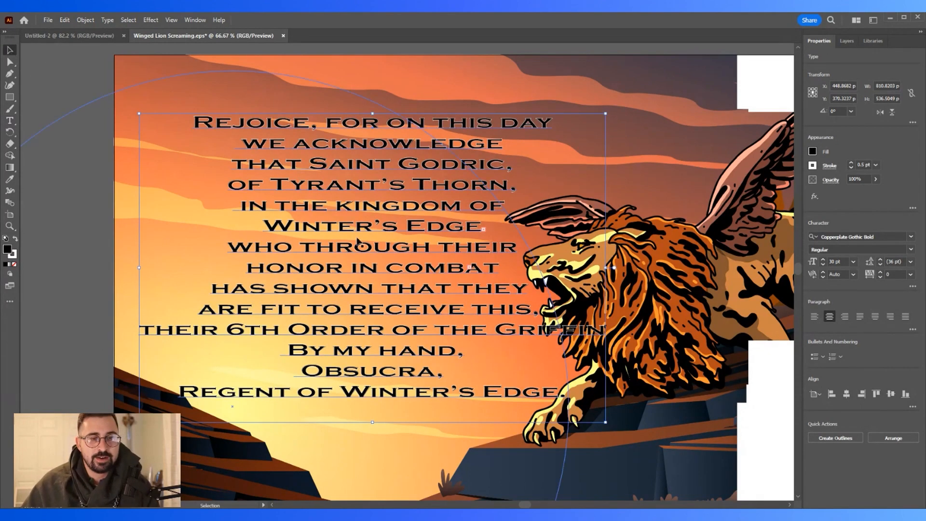
left_click_drag(357, 237, 350, 279)
key("ctrl+z")
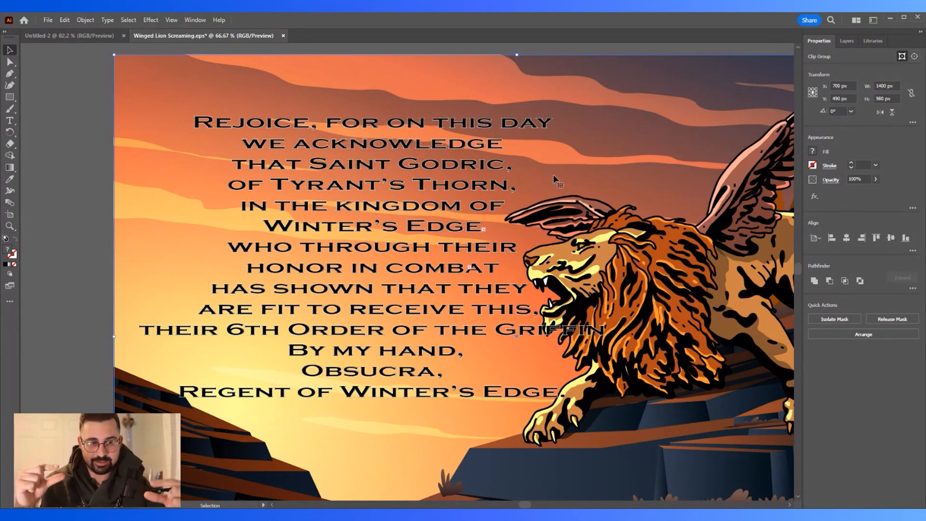
Step: Set the white stroke of the entire award text to 1 pt
left_click(355, 145)
double_click(208, 119)
triple_click(208, 121)
left_click_drag(194, 123, 567, 404)
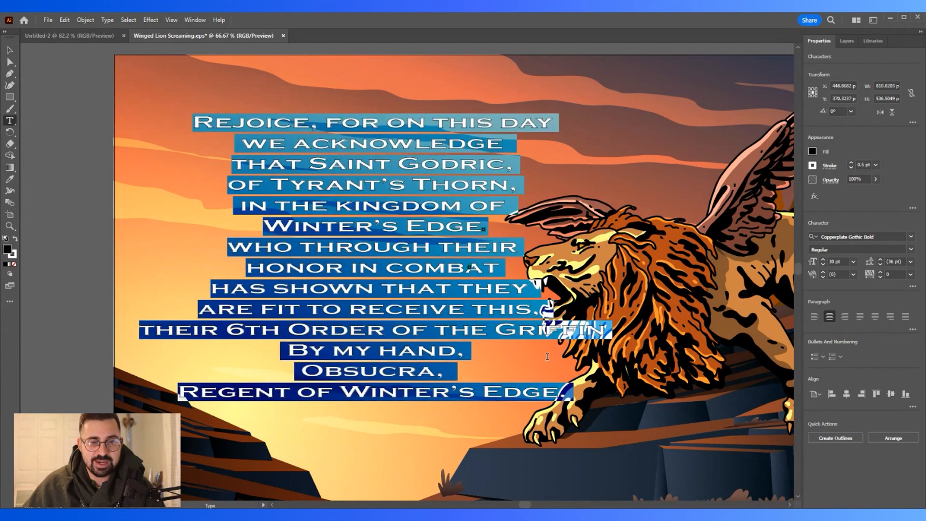
left_click(852, 163)
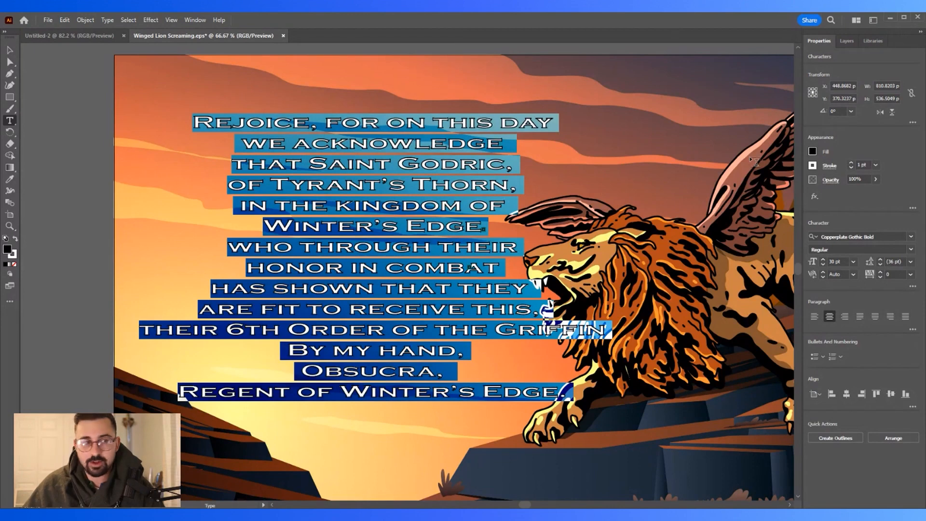
key("Escape")
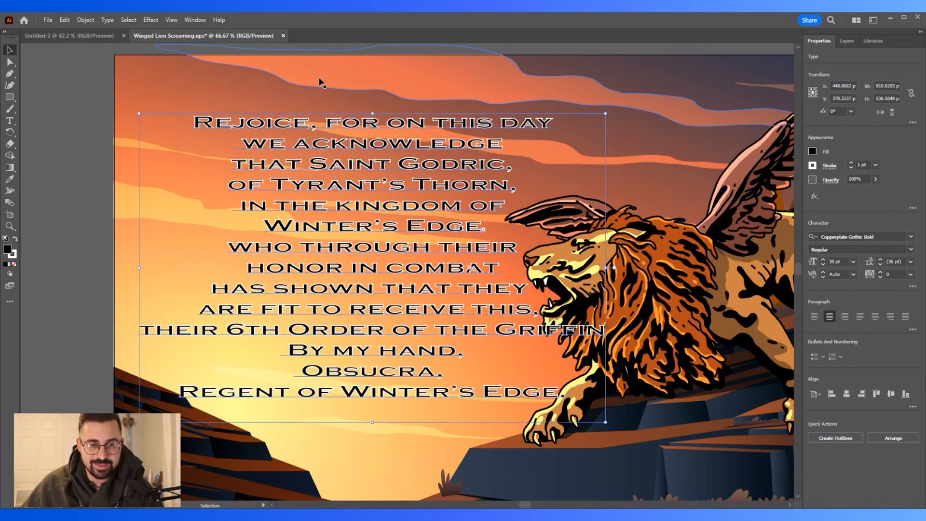
Step: Try moving the award text block about 16 px left and 52 px down on the artwork
scroll(630, 432, "down", 2)
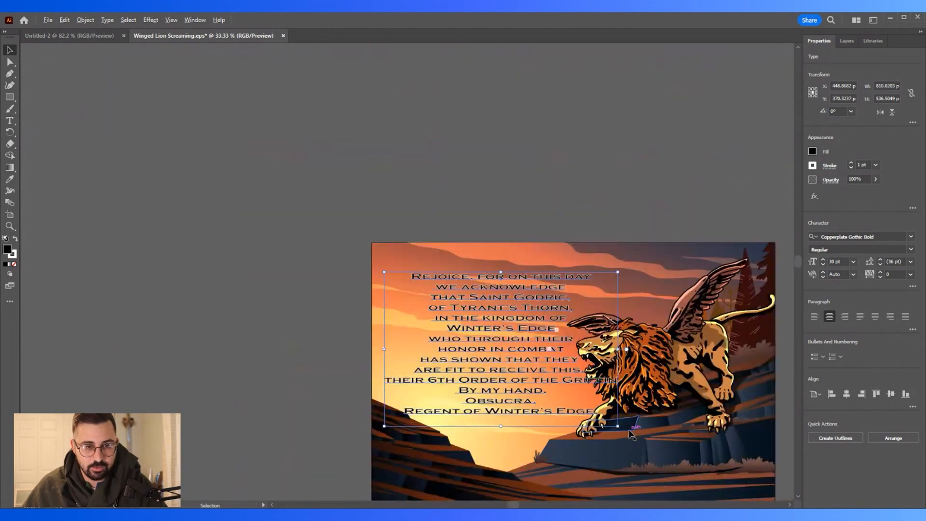
scroll(630, 432, "up", 1)
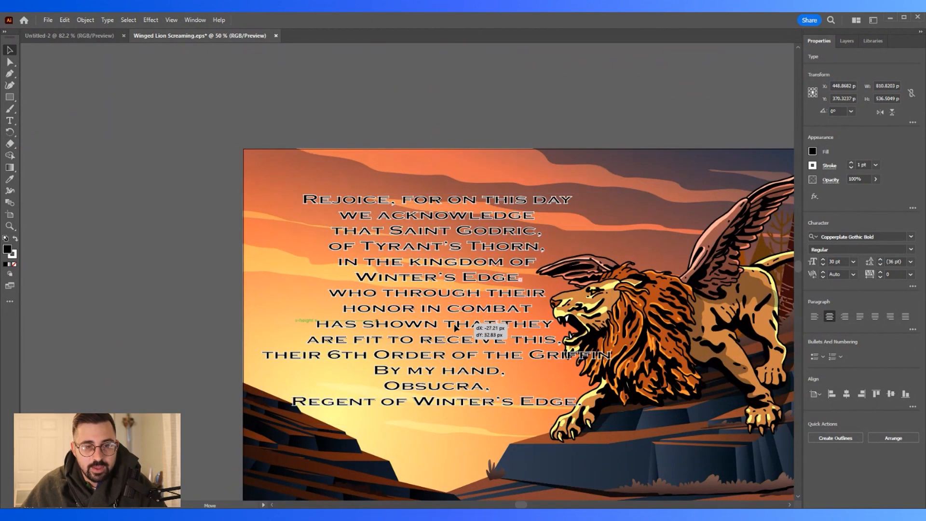
left_click(533, 360)
left_click_drag(477, 253, 469, 274)
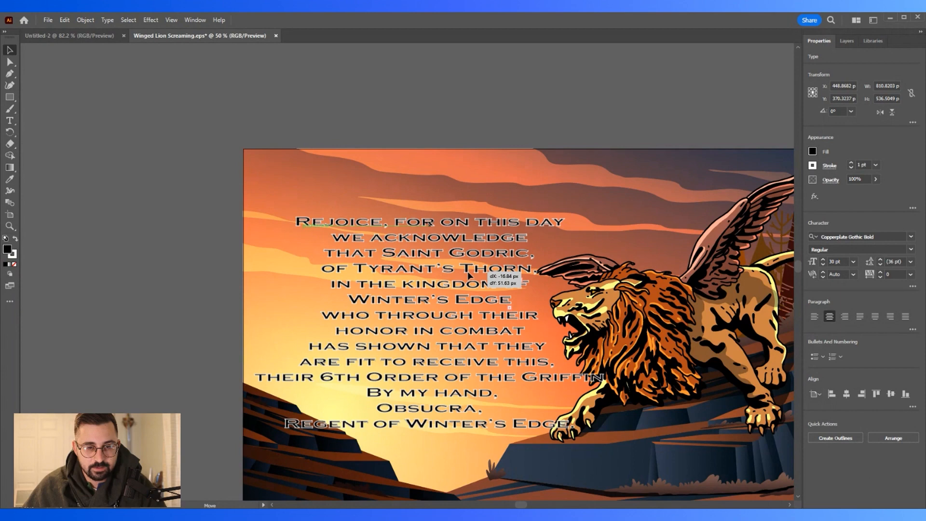
left_click_drag(469, 275, 469, 275)
scroll(530, 338, "down", 2)
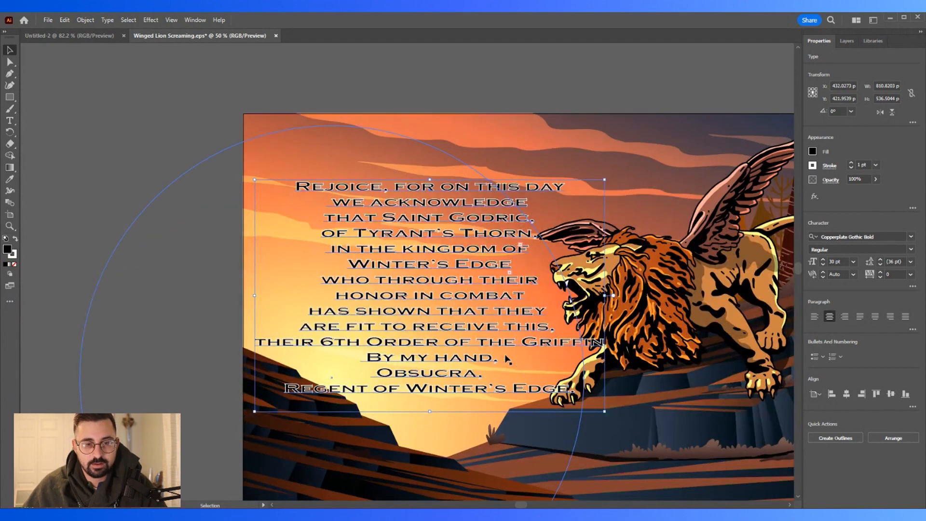
double_click(145, 240)
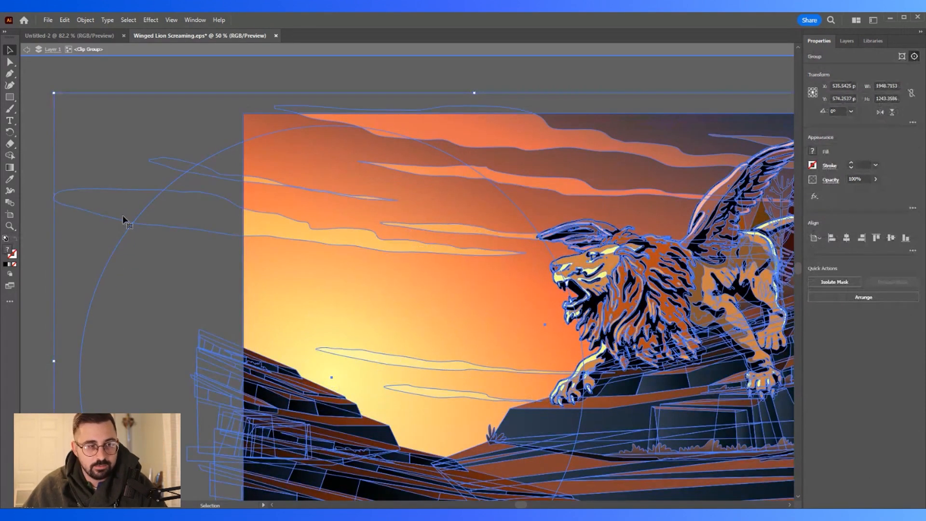
left_click(164, 75)
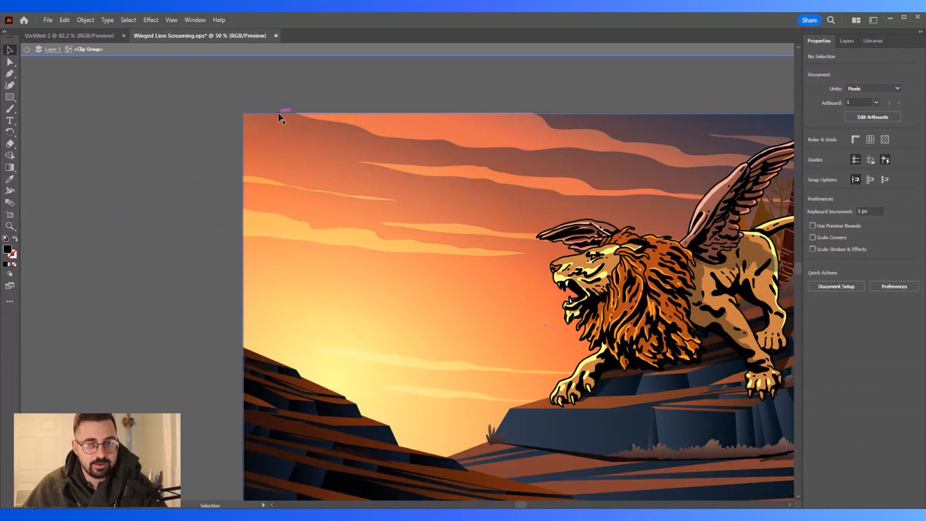
double_click(267, 80)
Step: Set the entire award text to 35 pt and move the block about 31 px left and 5 px down
double_click(319, 167)
triple_click(305, 165)
left_click(305, 164)
left_click_drag(305, 164, 584, 367)
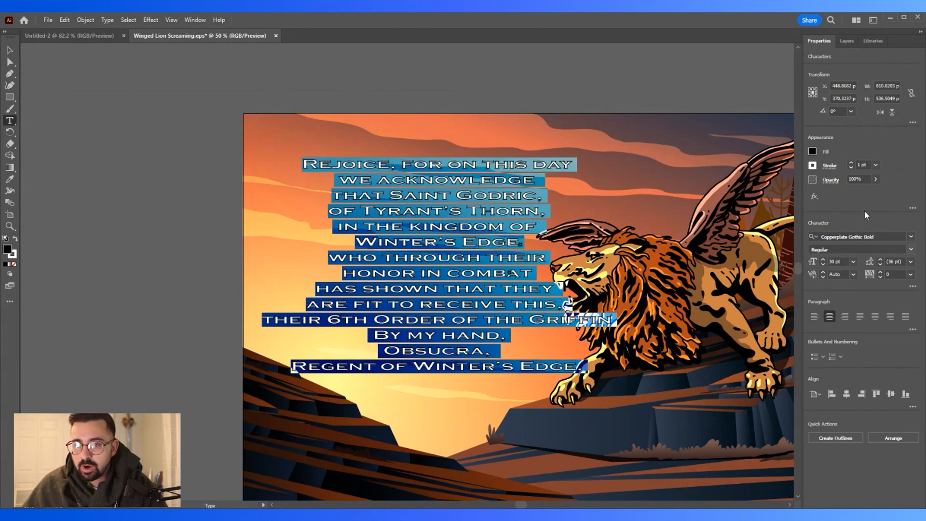
left_click(824, 260)
left_click(823, 259)
left_click(824, 260)
left_click(823, 259)
left_click(823, 260)
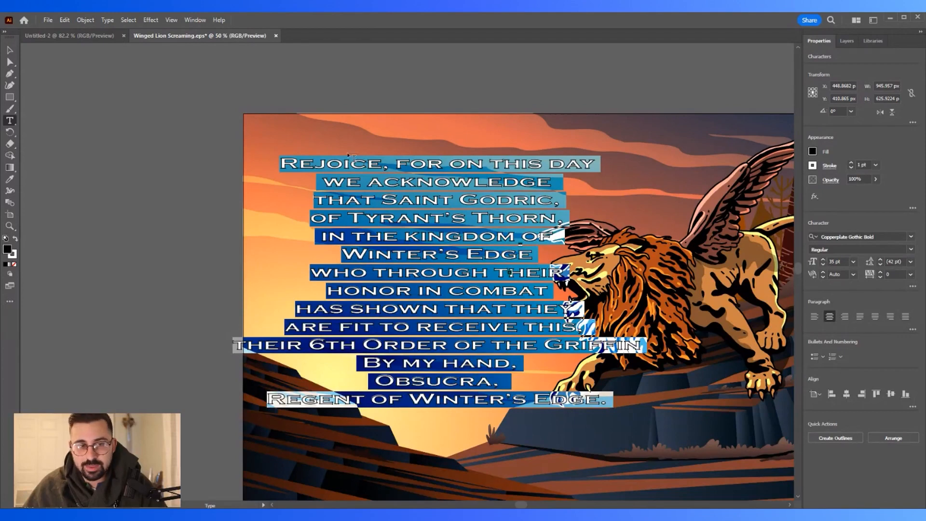
left_click(10, 50)
mouse_move(439, 290)
left_mouse_down()
mouse_move(459, 301)
mouse_move(424, 294)
left_mouse_up()
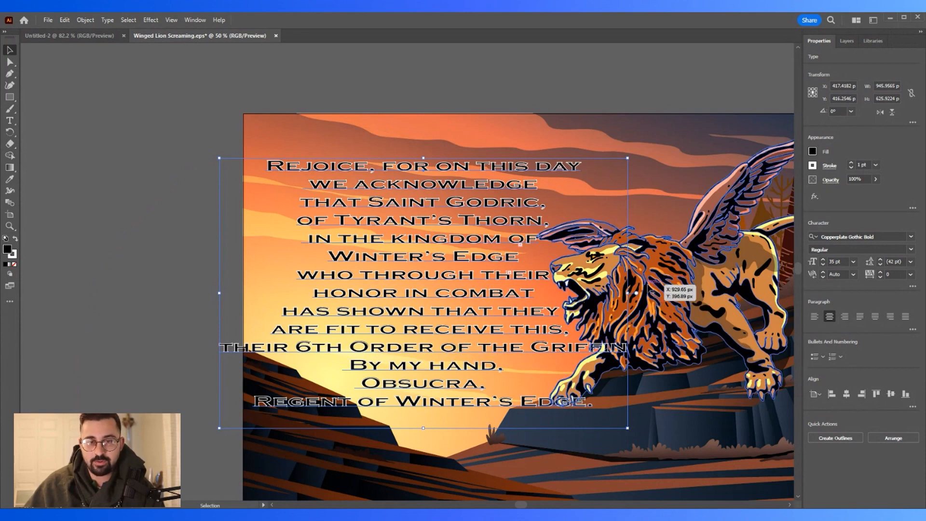
Step: Start a new line before "of the Griffin" and move the award text down about 22 px
double_click(443, 352)
key("Return")
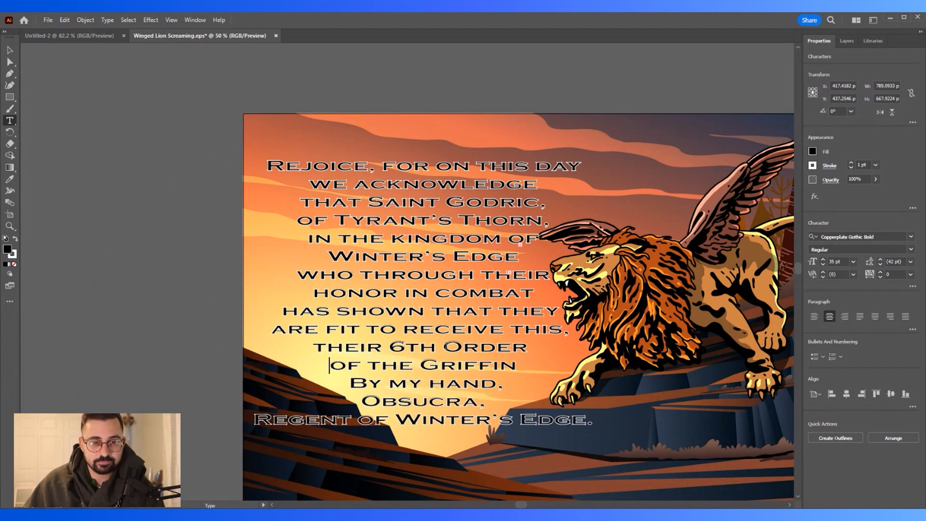
left_click(8, 51)
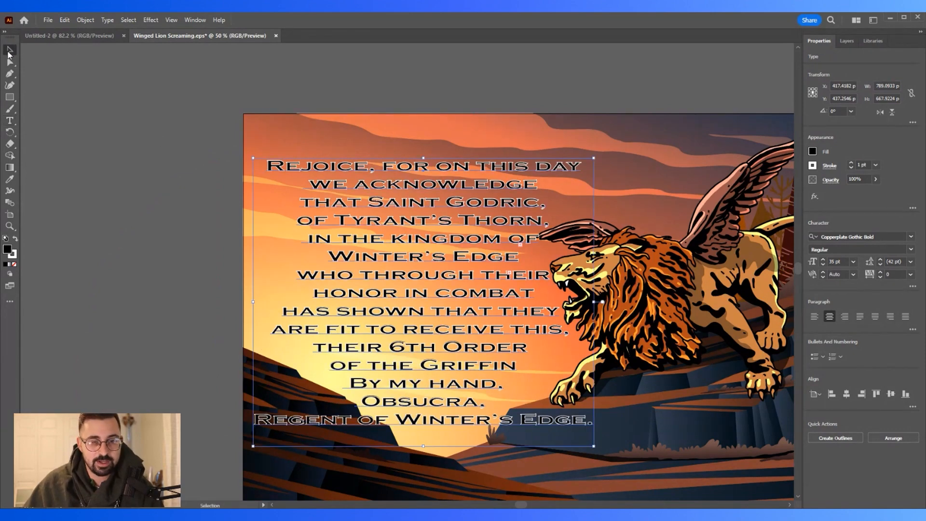
left_click_drag(427, 322, 427, 331)
Step: Set the entire award text's stroke to 0.75 pt, move the block down about 11 px and deselect it
triple_click(410, 303)
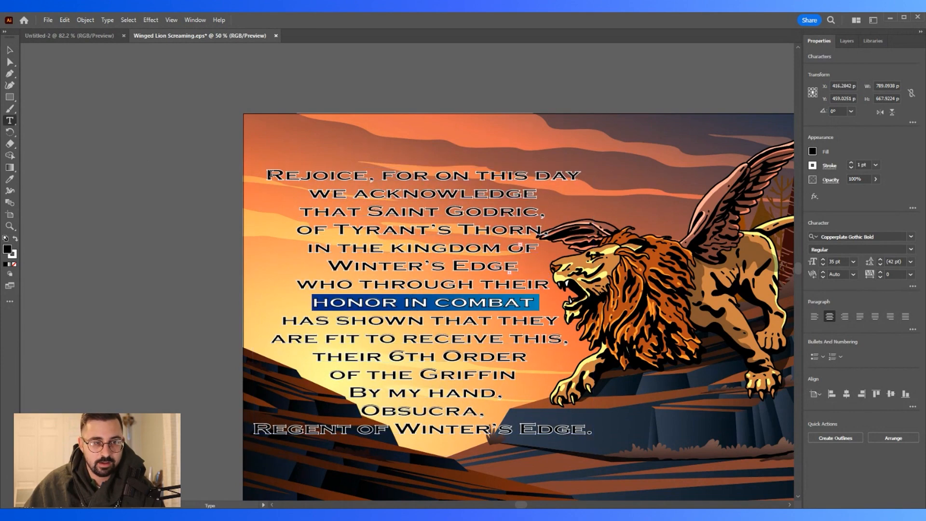
key("ctrl+a")
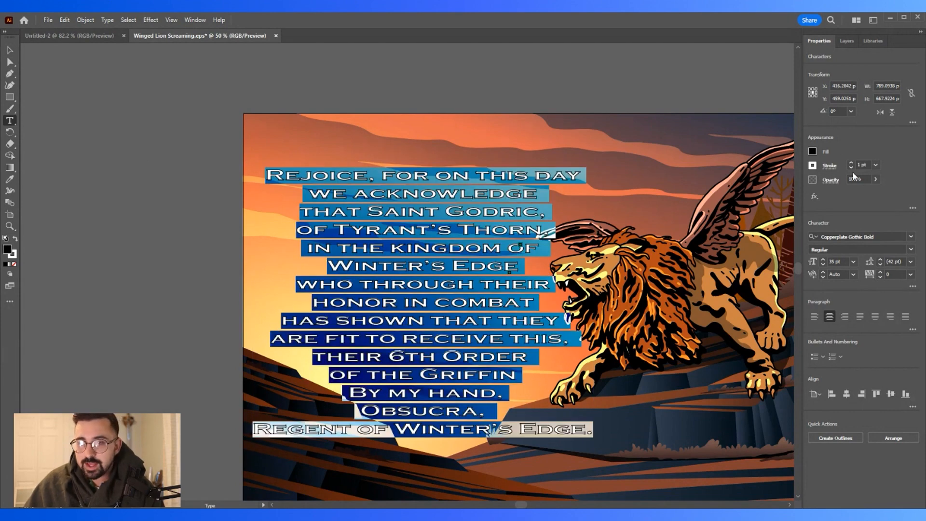
left_click(851, 167)
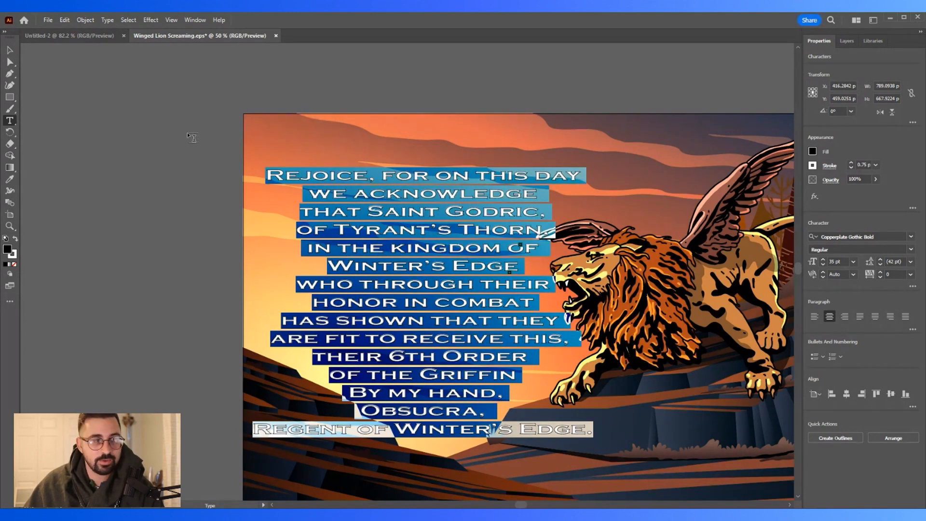
left_click(15, 51)
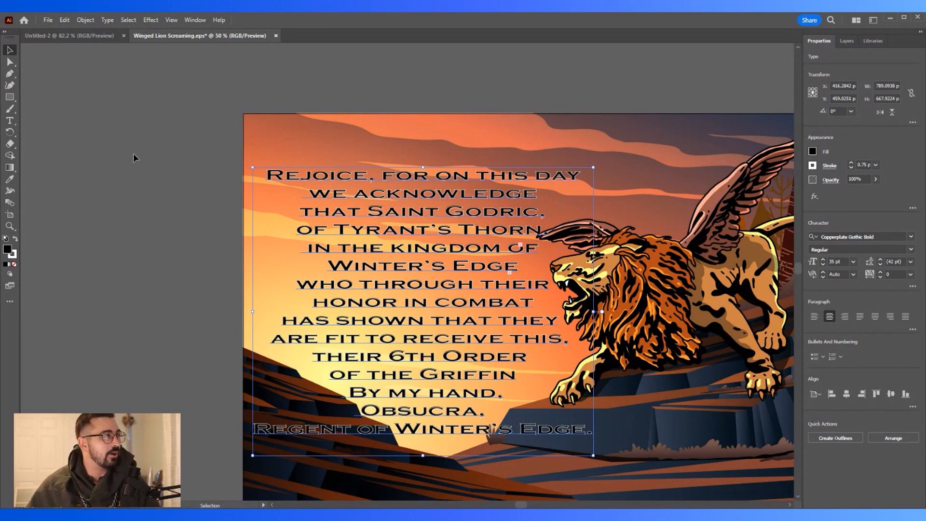
left_click(69, 98)
left_click_drag(405, 231, 405, 236)
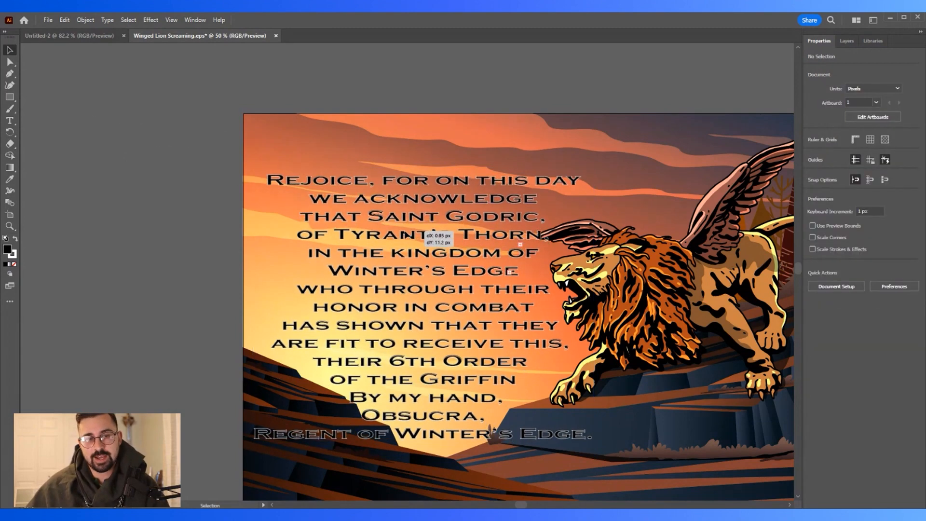
left_click(134, 180)
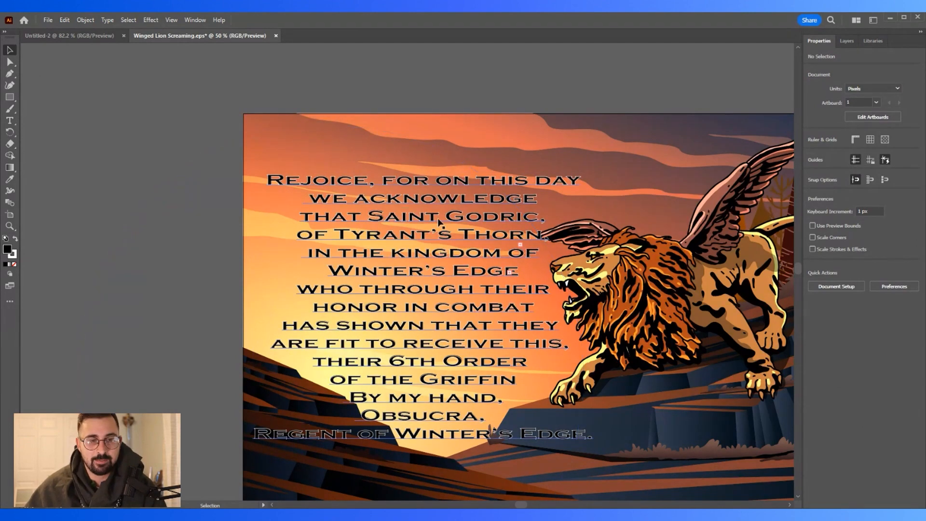
Step: Fill the recipient's title and name in the third line with red
triple_click(385, 215)
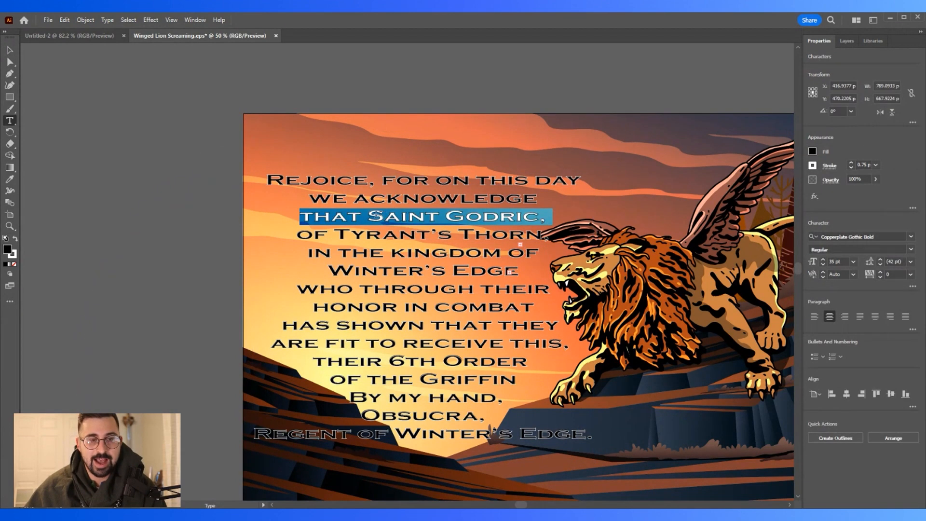
left_click(369, 213)
left_click_drag(368, 215, 539, 216)
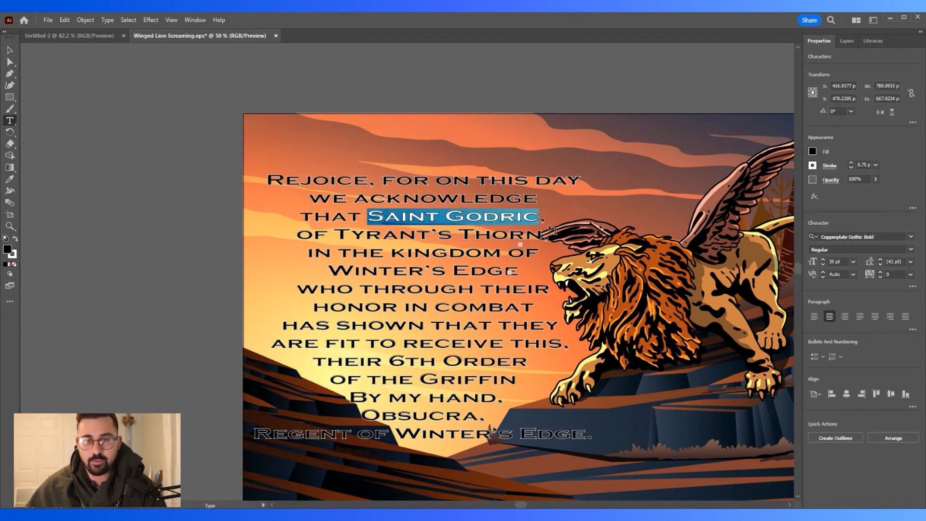
left_click(813, 150)
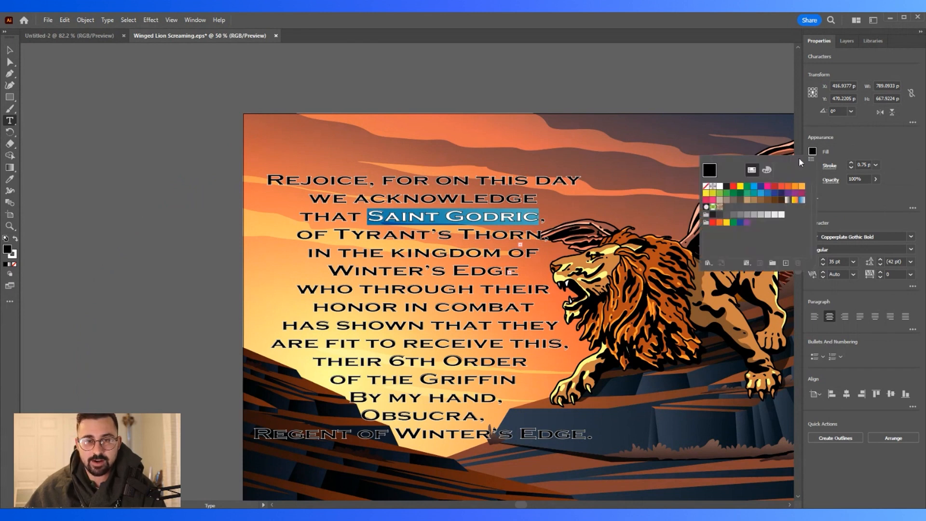
left_click(714, 222)
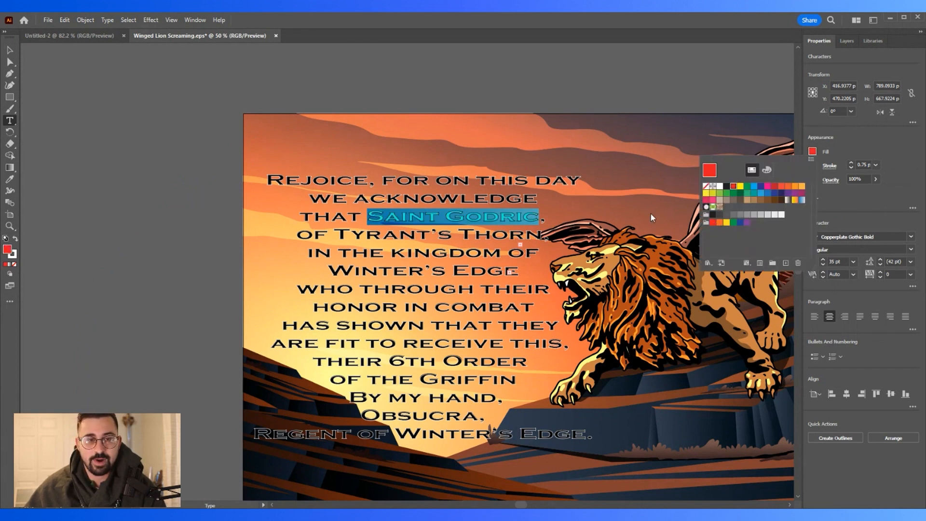
left_click(12, 52)
left_click(89, 118)
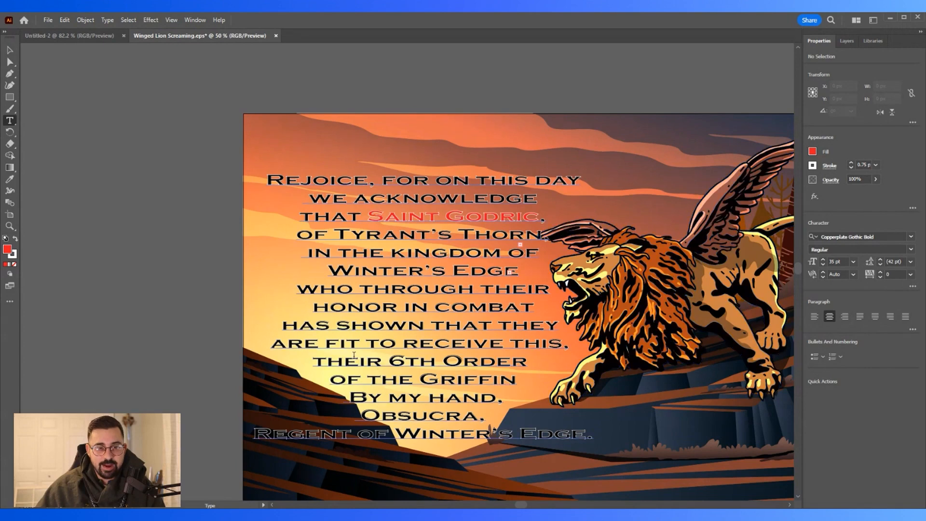
Step: Undo the stray placeholder text area over "Order of the Griffin" and the red fill on the recipient's name
left_click_drag(406, 361, 523, 384)
left_click(523, 384)
left_click_drag(438, 366, 517, 379)
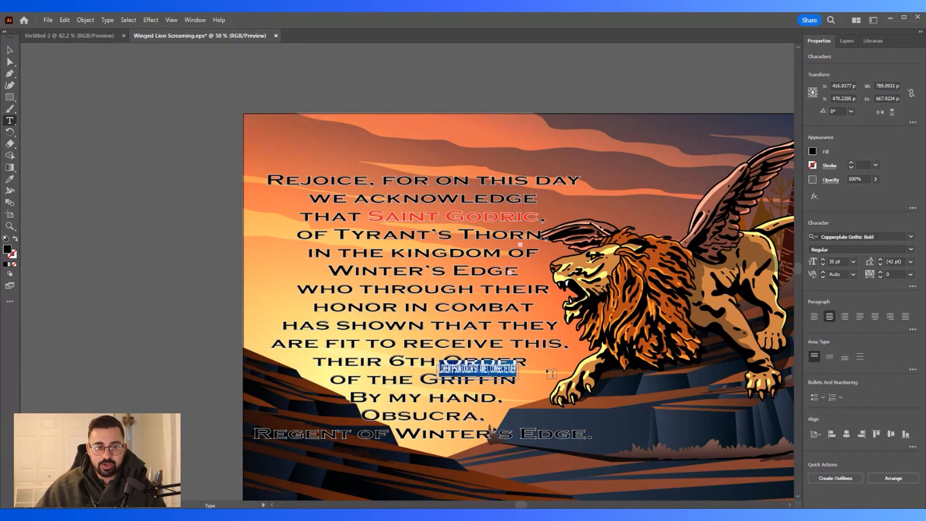
key("ctrl+z")
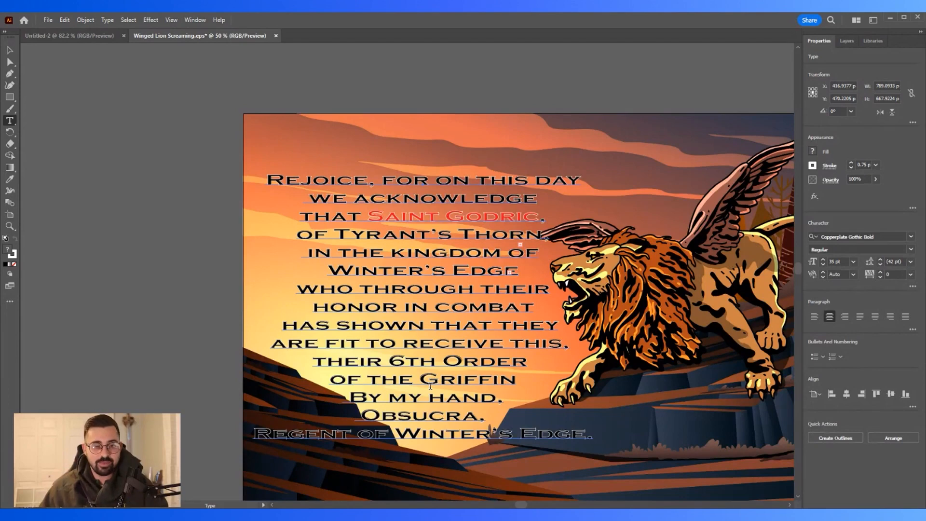
key("ctrl+z")
key("ctrl+z")
key("ctrl+z")
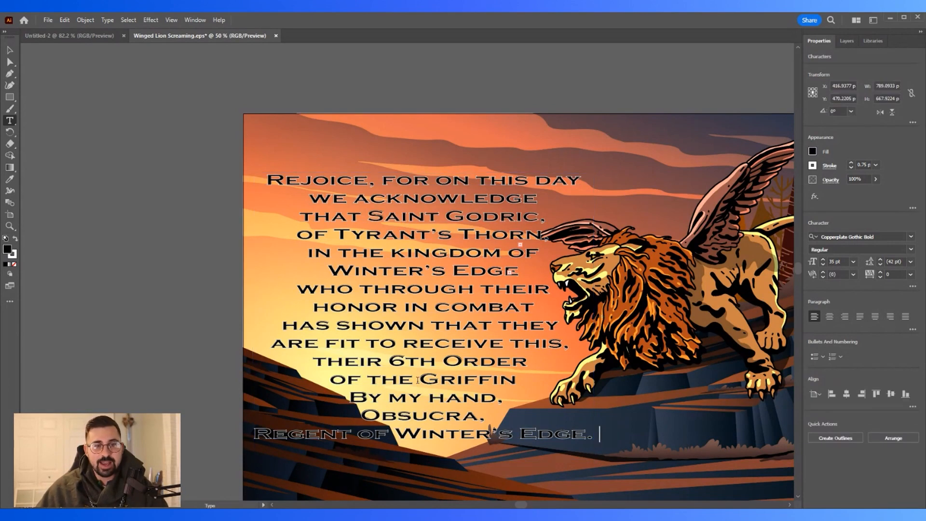
Step: Fill the recipient's title and name in the third line with white and deselect the text
left_click(370, 216)
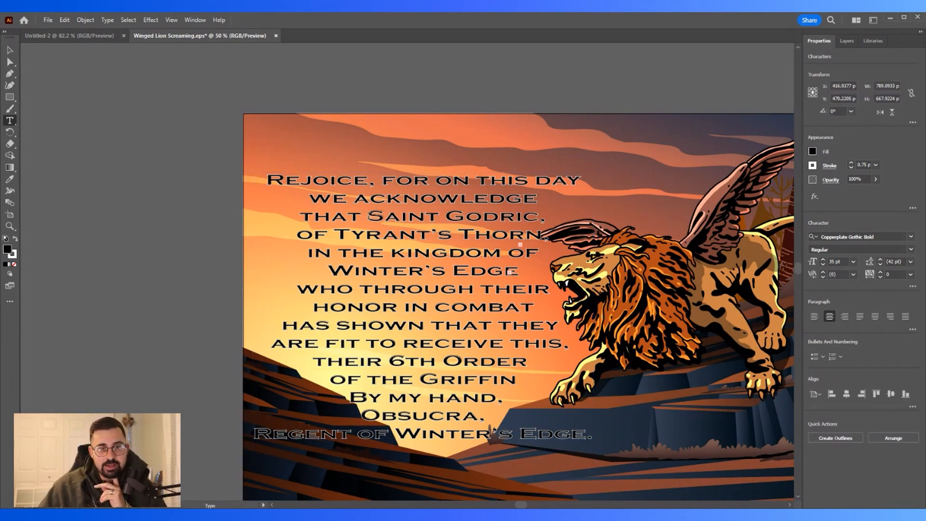
left_click_drag(370, 216, 542, 218)
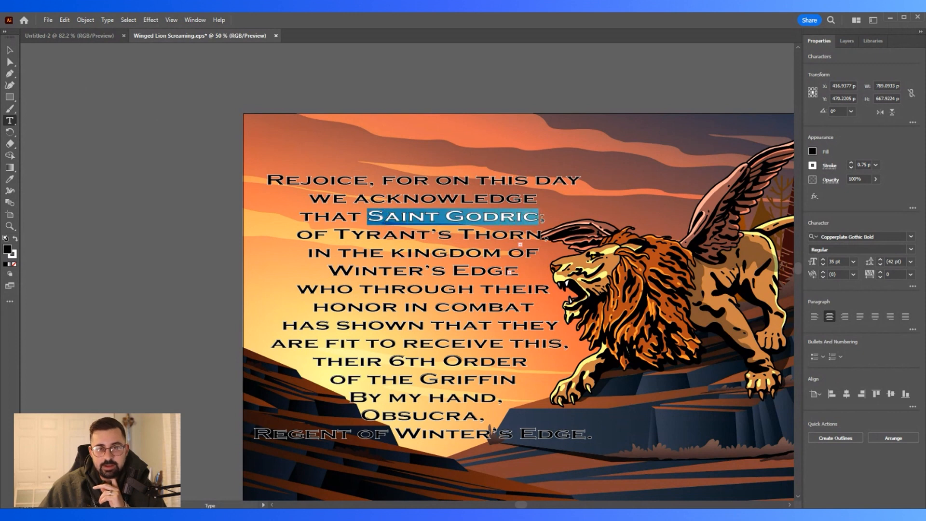
left_click(813, 151)
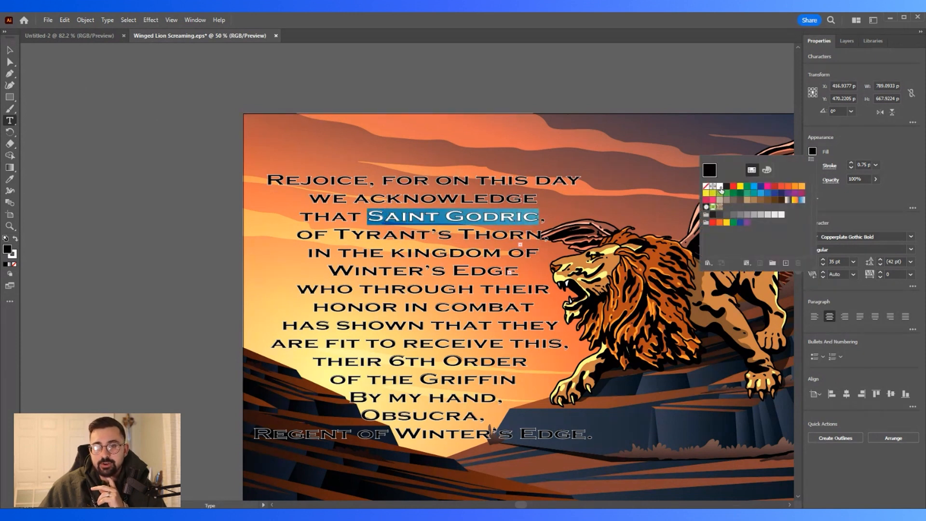
left_click(720, 186)
left_click(10, 49)
left_click(104, 124)
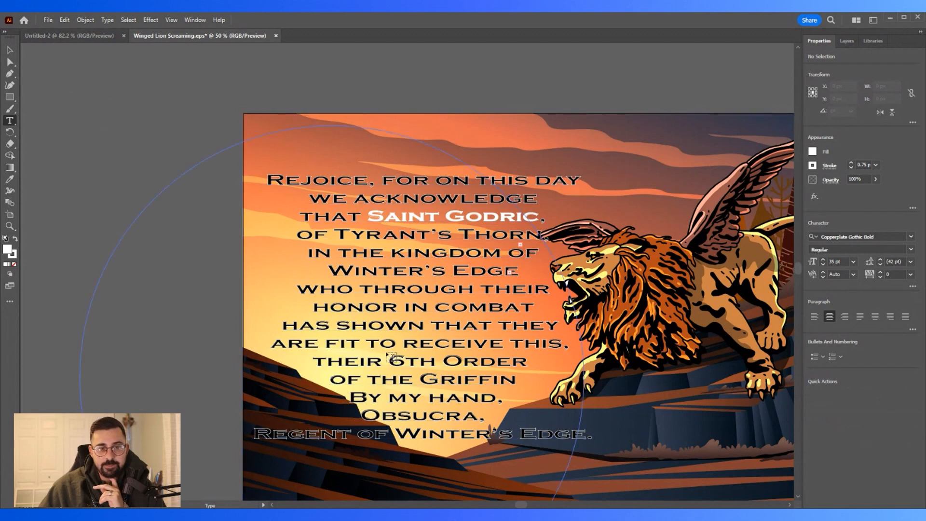
Step: Fill the award title "6th Order of the Griffin" with white and deselect the text
left_click_drag(388, 361, 509, 371)
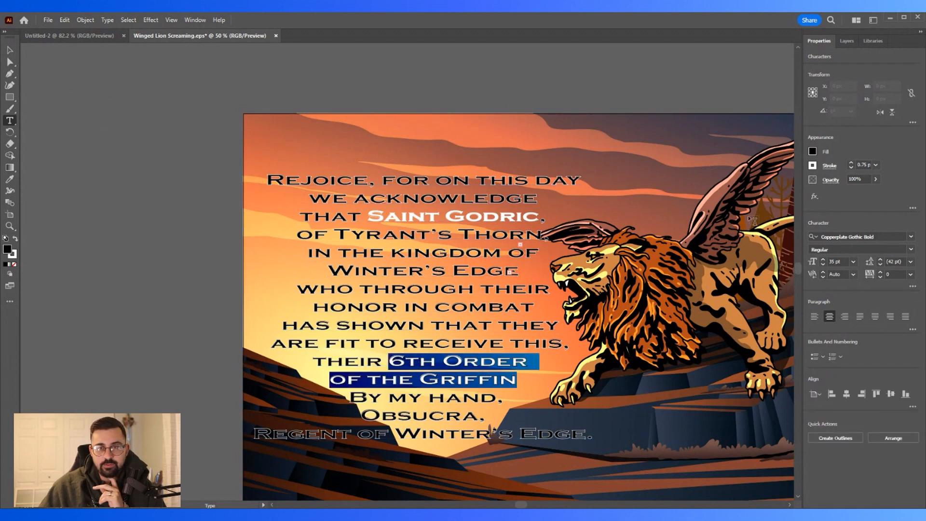
left_click(812, 151)
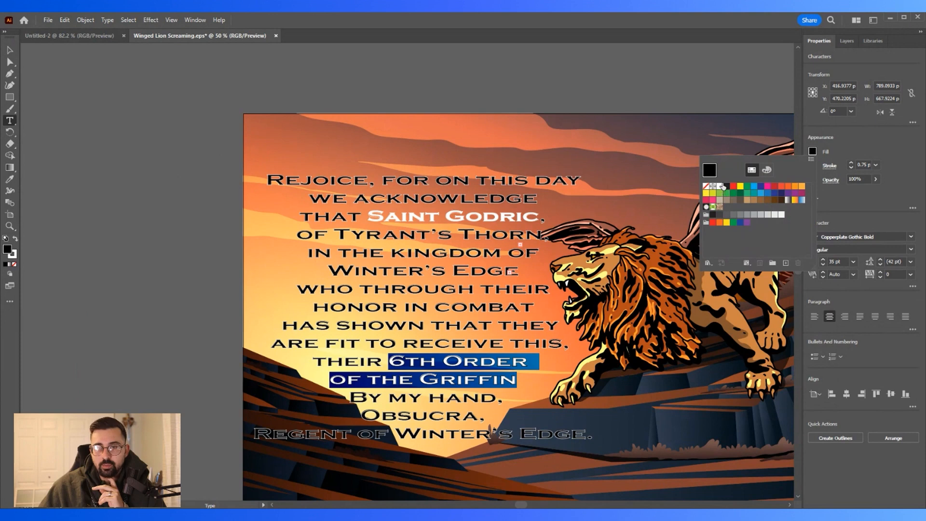
left_click(720, 187)
left_click(15, 51)
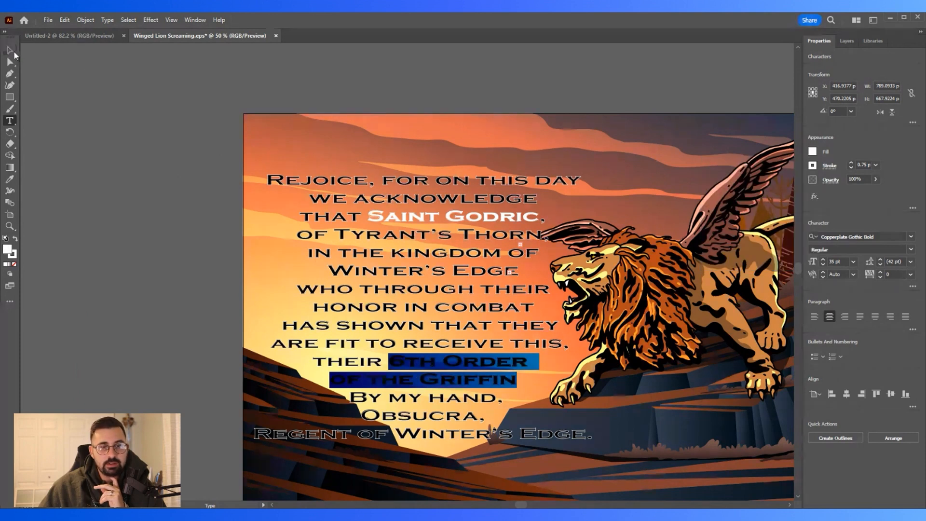
left_click(13, 51)
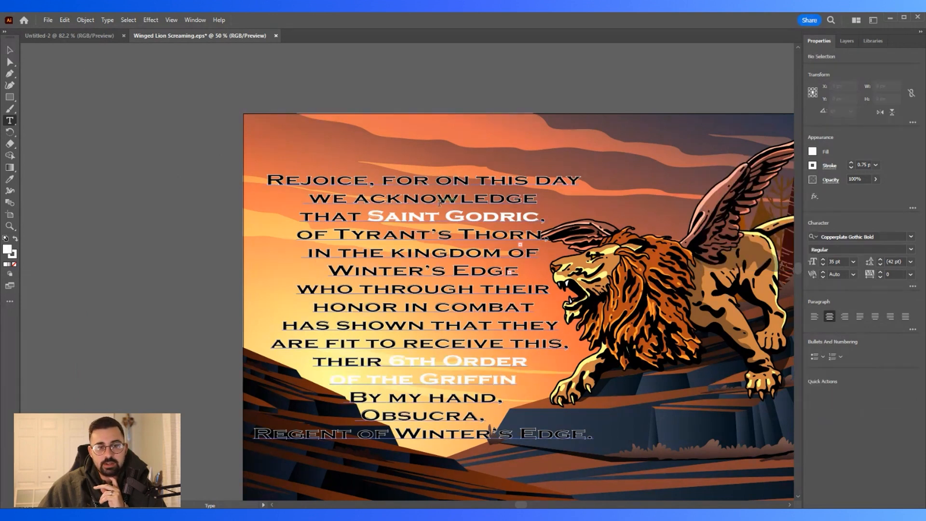
Step: Set the stroke colour of "6th Order of the Griffin" to black and deselect the text
double_click(475, 362)
left_click_drag(385, 360, 523, 379)
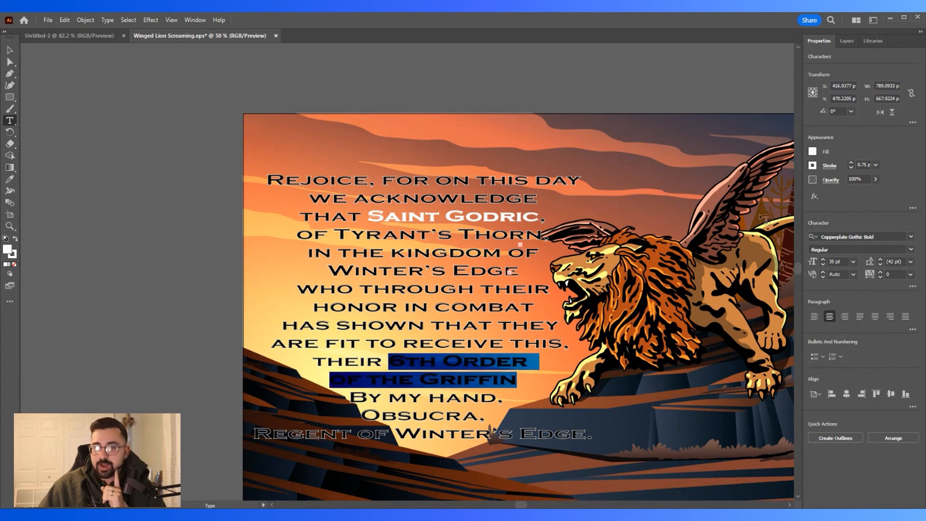
left_click(813, 166)
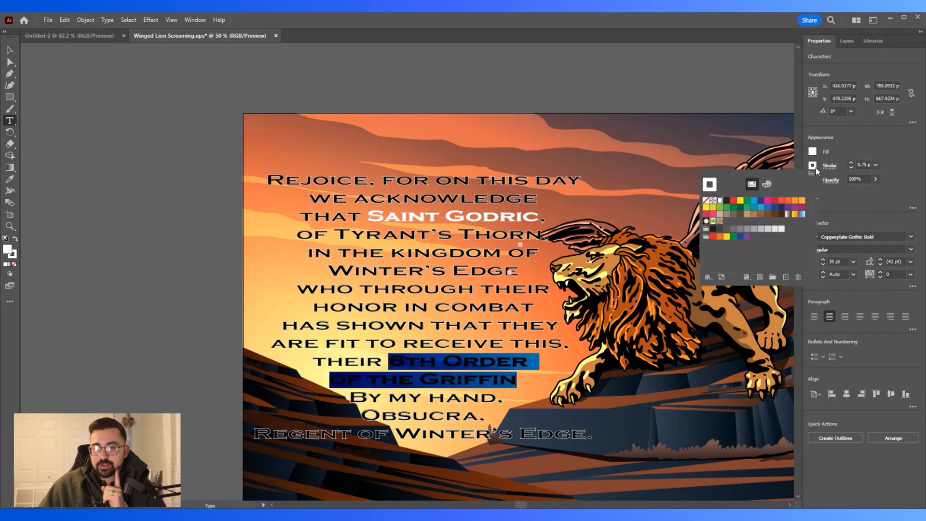
left_click(727, 200)
left_click(11, 50)
left_click(111, 150)
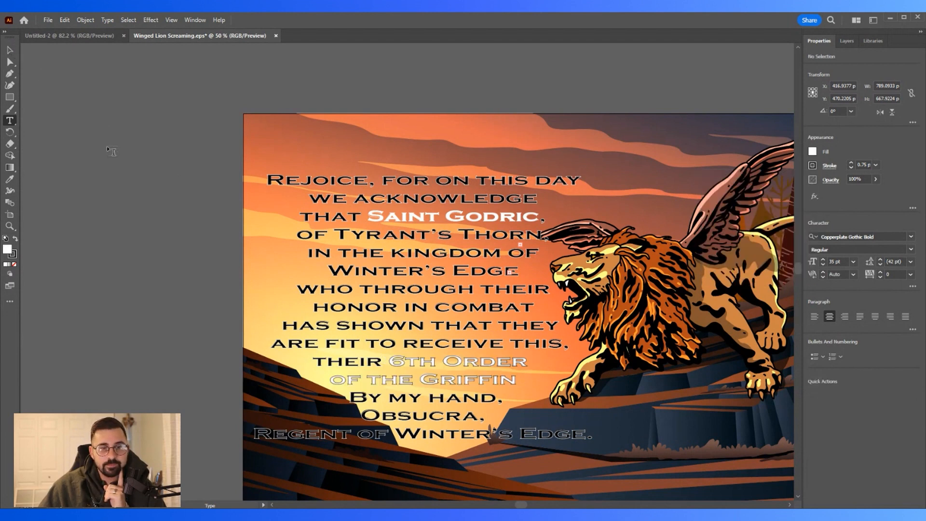
Step: Set the stroke colour of the recipient's title and name in the third line to black, leaving out the comma, and deselect the text
triple_click(432, 220)
left_click(365, 215)
left_click_drag(365, 216, 539, 215)
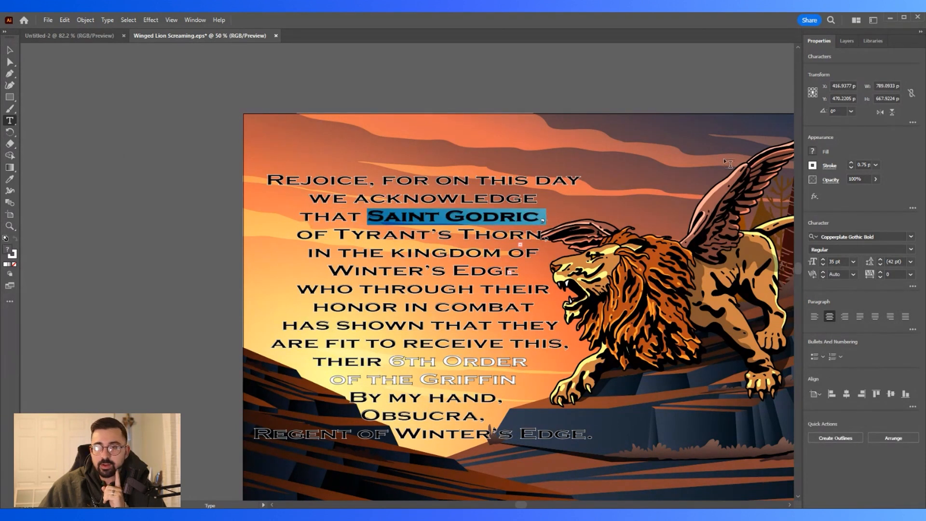
left_click(536, 213)
left_click_drag(535, 214, 372, 214)
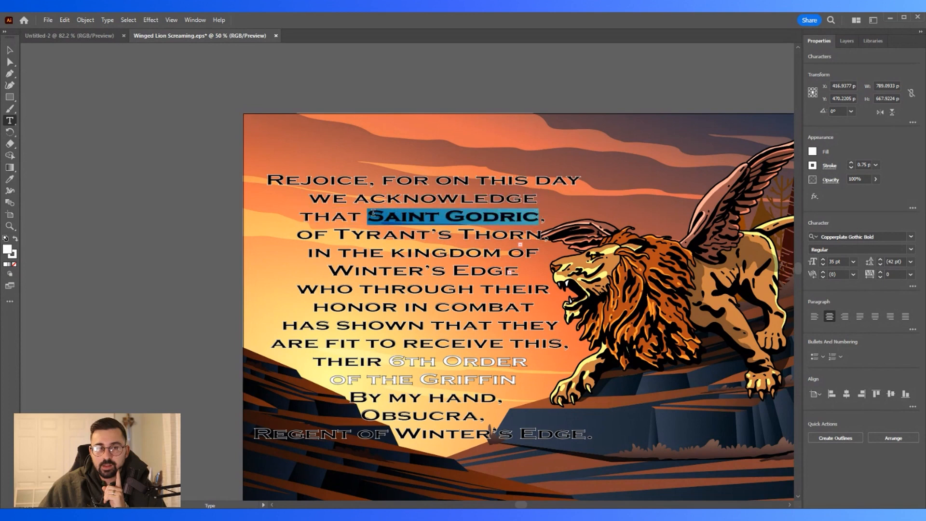
left_click(813, 165)
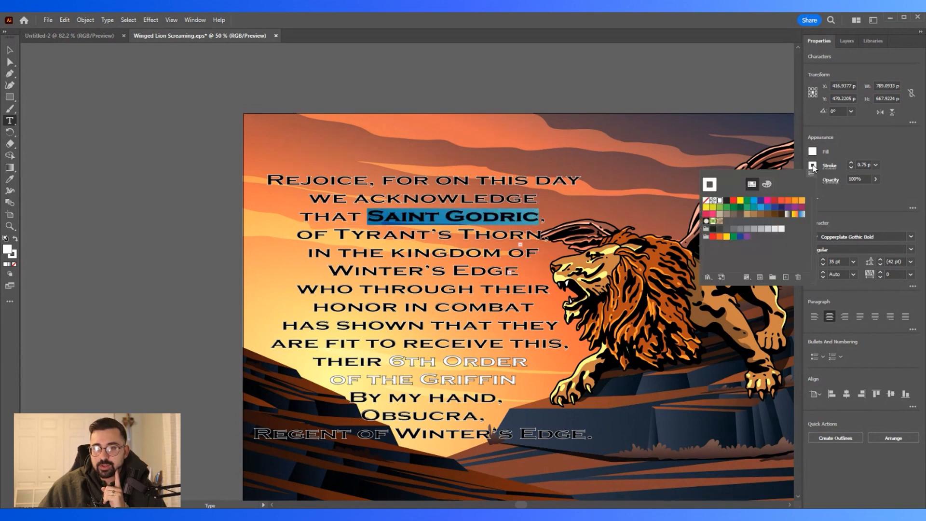
left_click(729, 202)
left_click(11, 51)
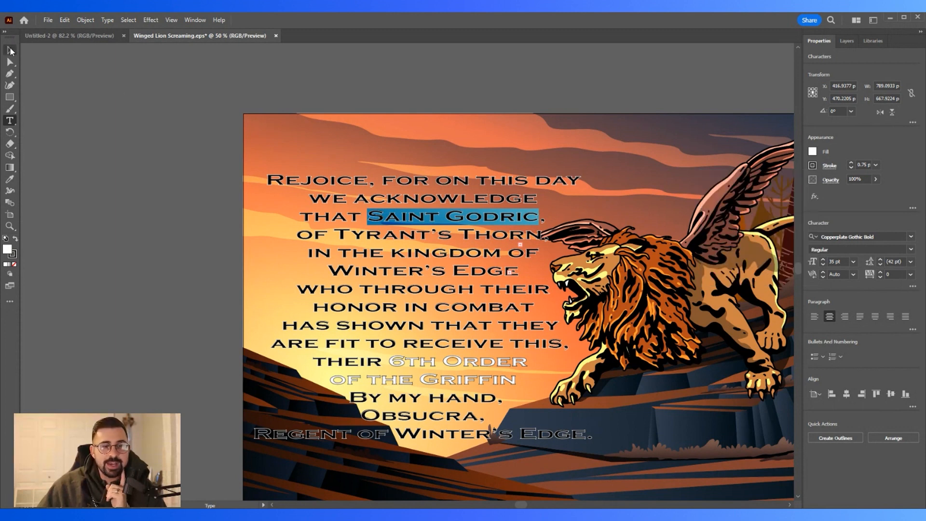
left_click(128, 124)
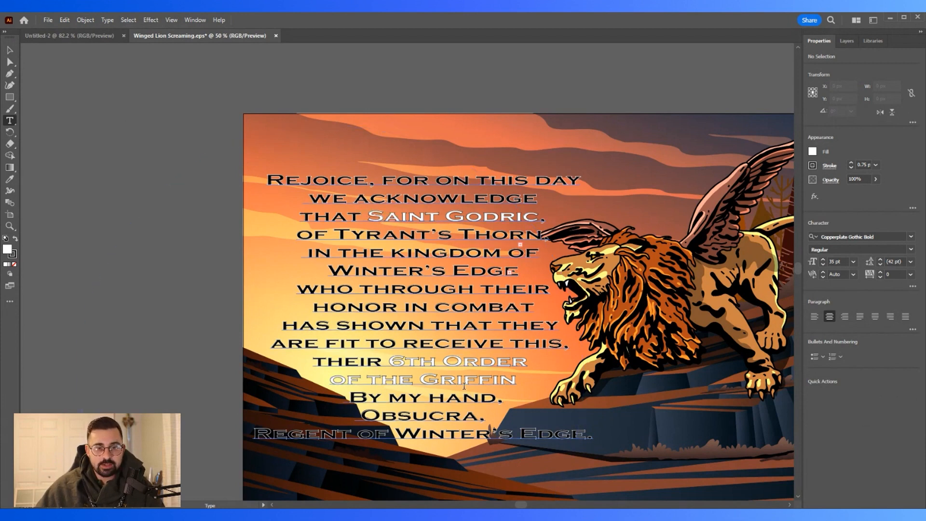
Step: Move "that" up to the end of the "we acknowledge" line so the recipient's title and name stand on their own line
left_click(322, 208)
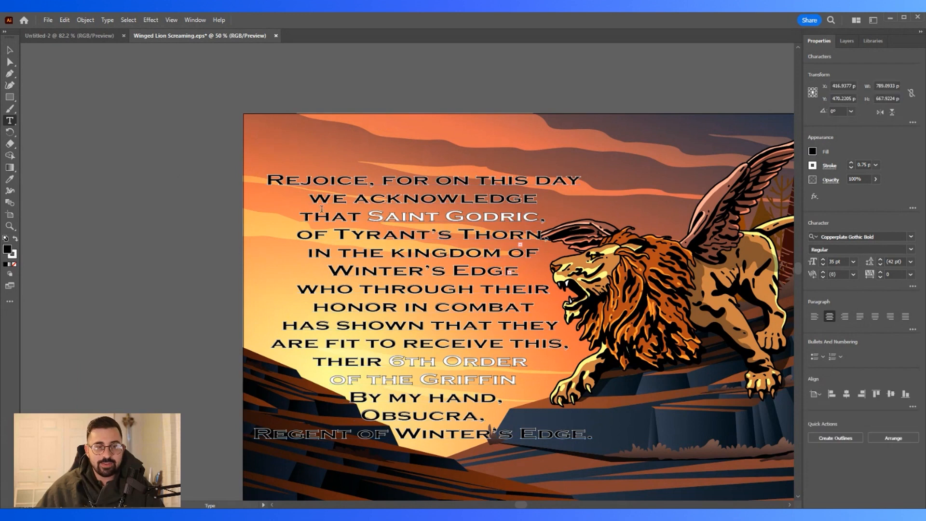
key("BackSpace")
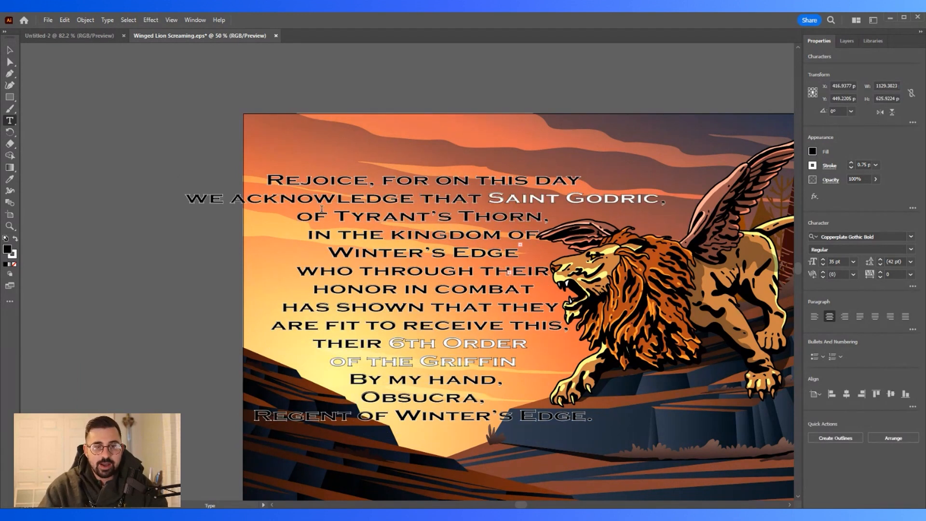
left_click(495, 198)
key("Return")
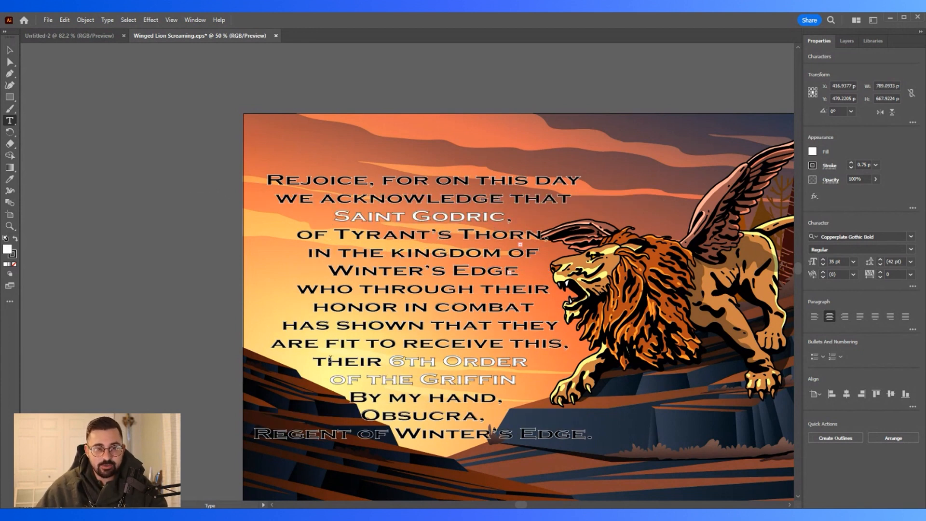
Step: Move "their" up to the end of the "are fit to receive this," line so "6th Order" stands on its own line
left_click(319, 362)
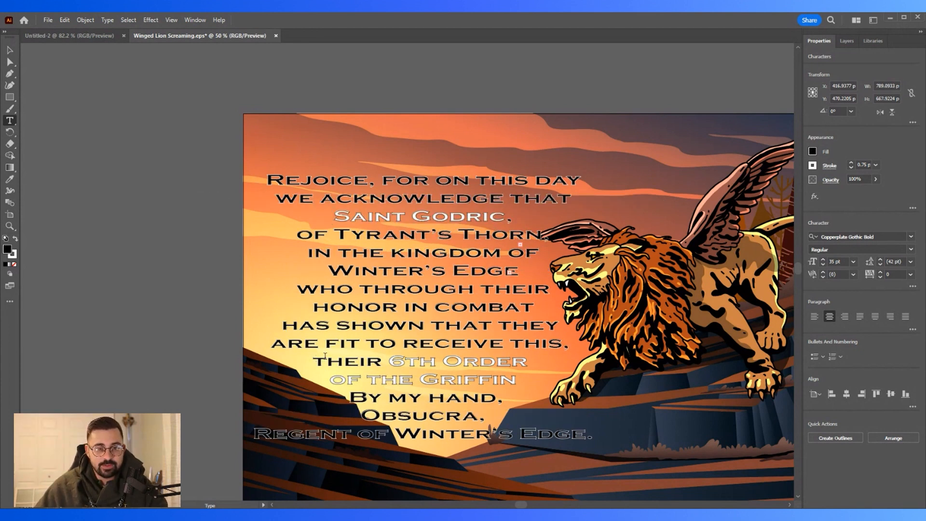
key("BackSpace")
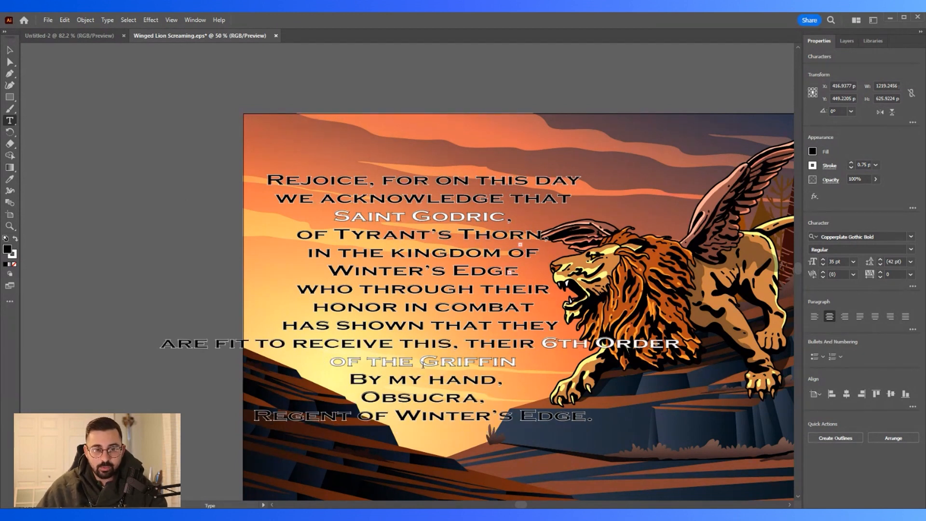
left_click_drag(535, 342, 539, 342)
left_click(541, 343)
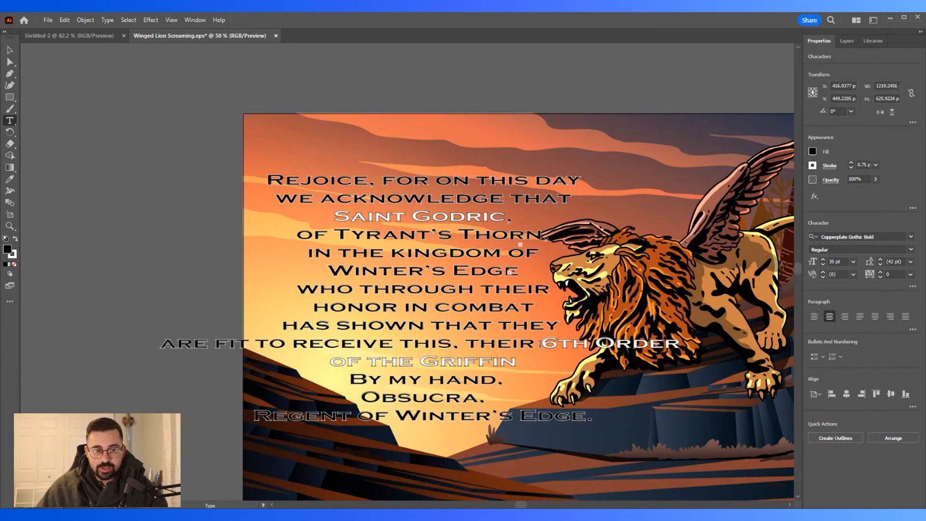
key("Return")
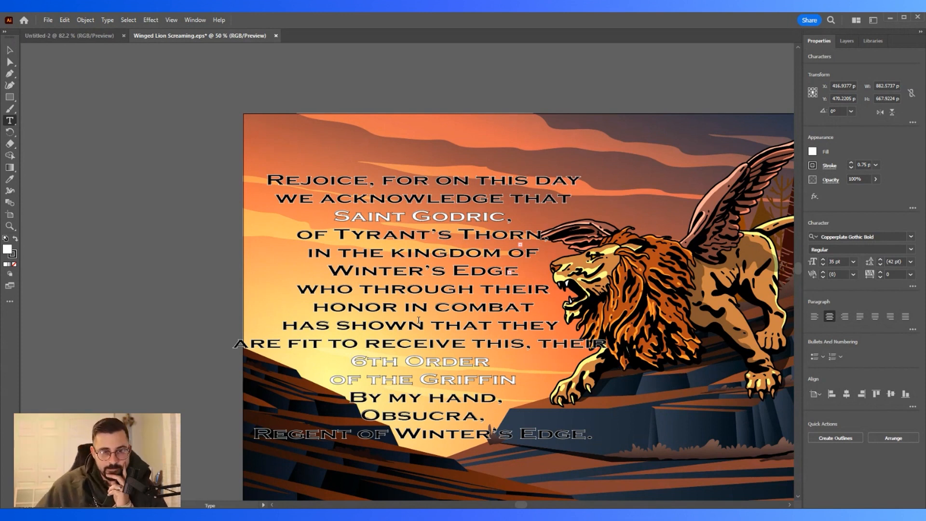
Step: Move the word "Are" up to the end of the "has shown that they" line with a capital A, and deselect the text
left_click(240, 341)
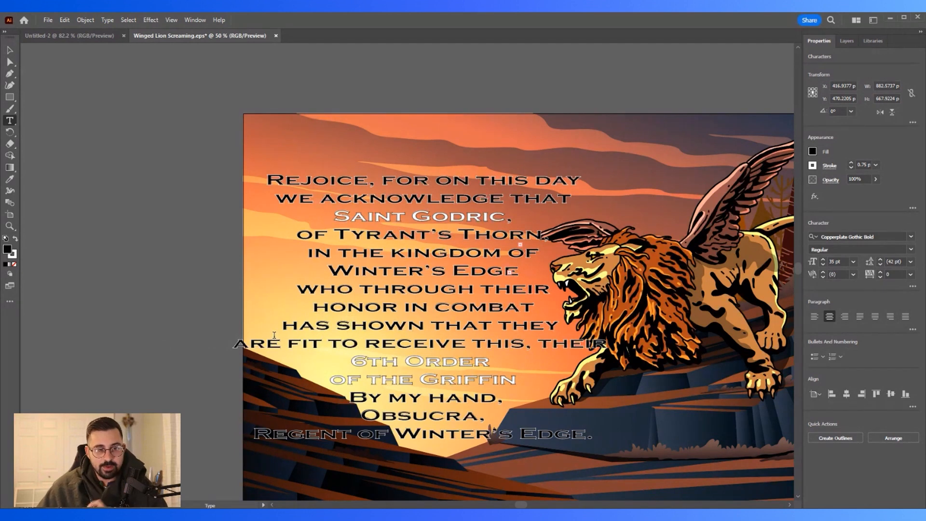
key("Delete")
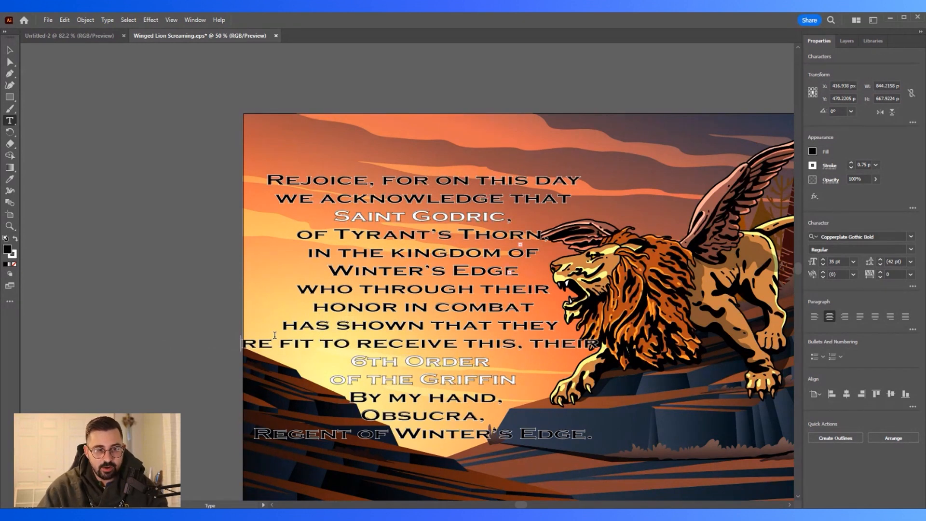
key("BackSpace")
type("A")
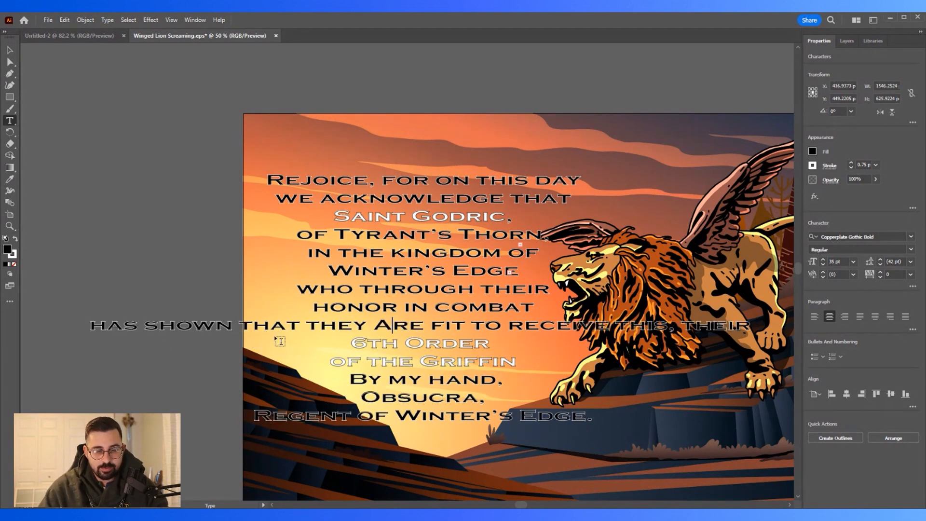
key("Return")
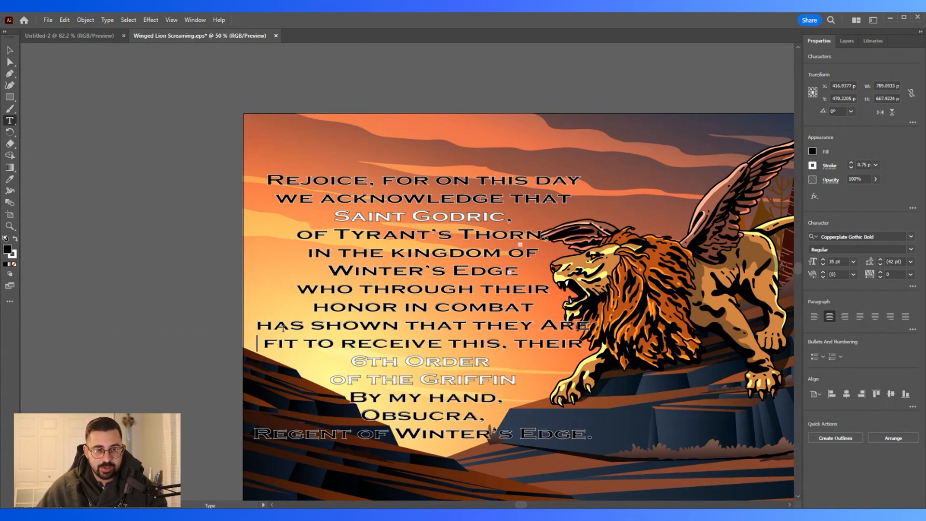
left_click(10, 51)
left_click(125, 186)
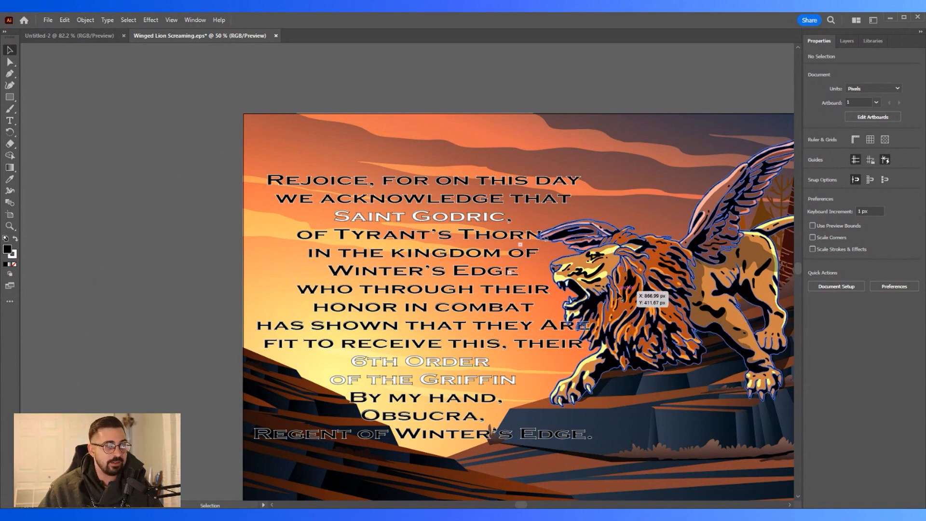
Step: Move "has" up to the end of the "honor in combat" line and deselect the text
left_click(263, 329)
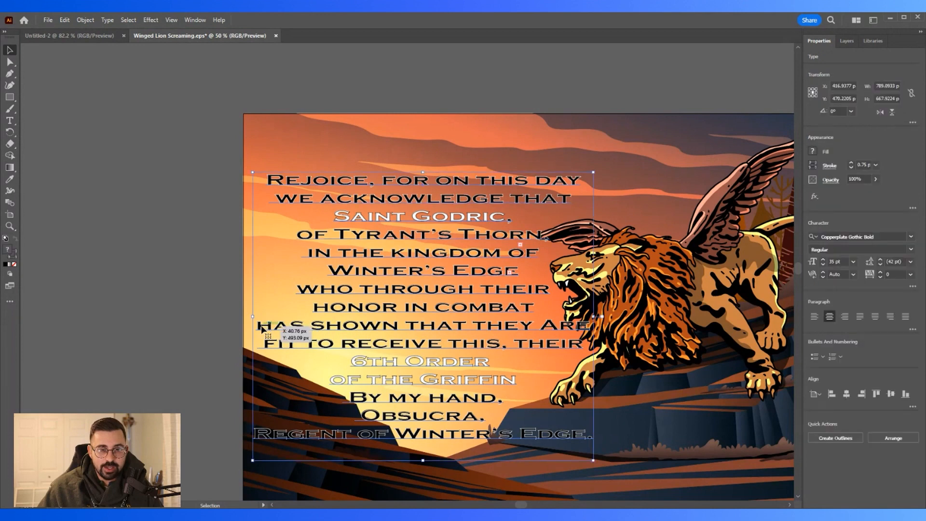
double_click(263, 328)
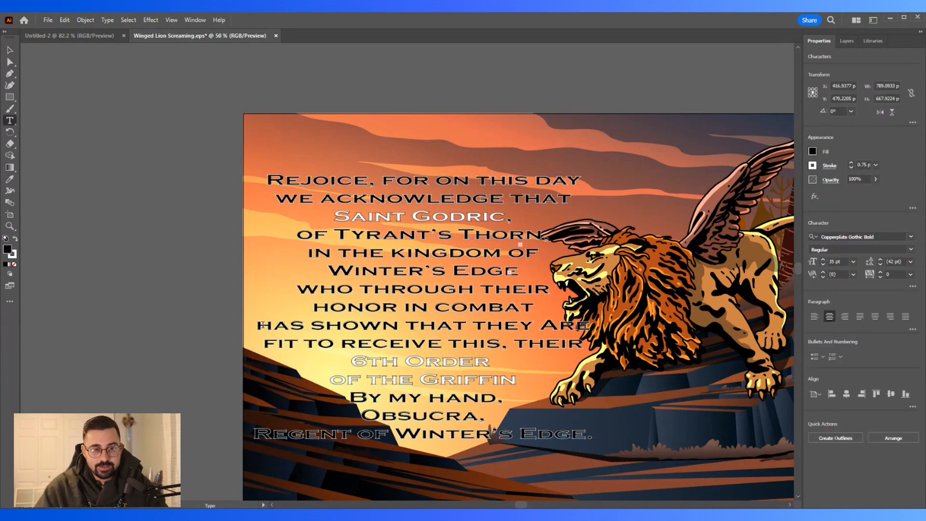
key("BackSpace")
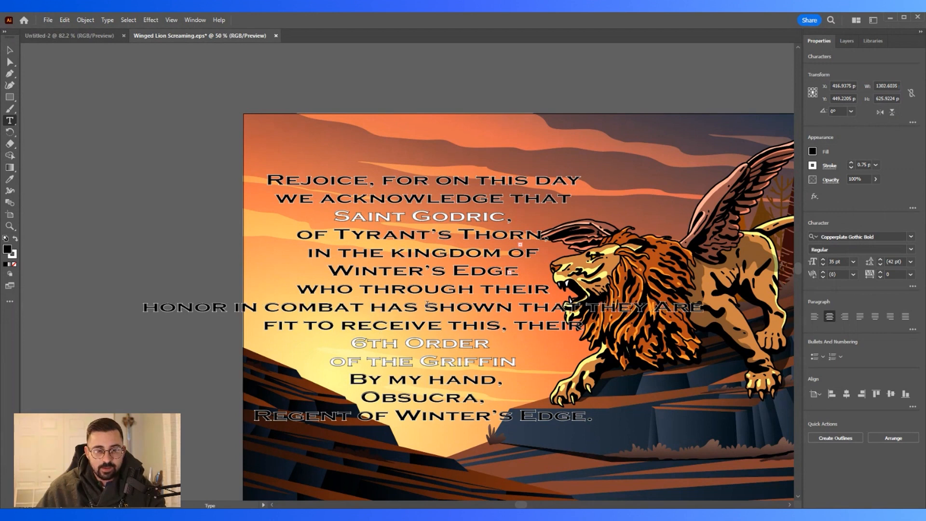
left_click(427, 307)
key("Return")
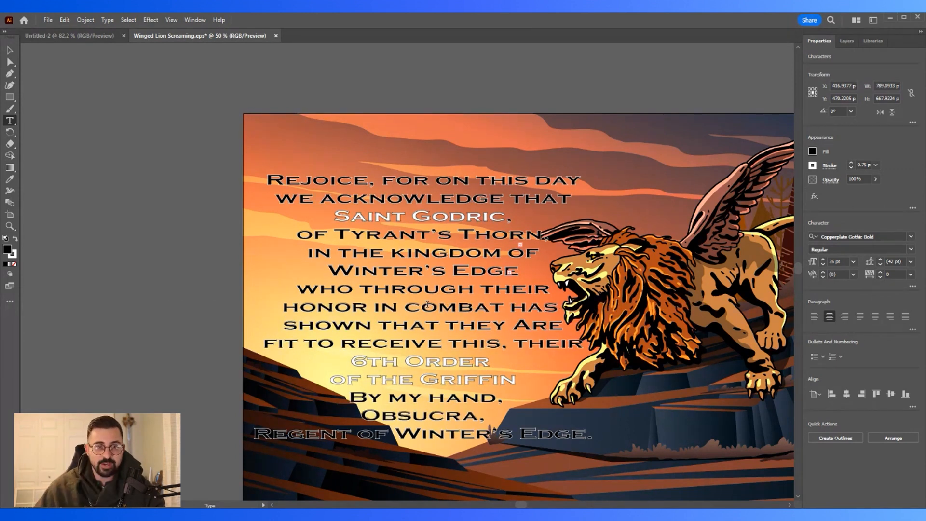
left_click(8, 49)
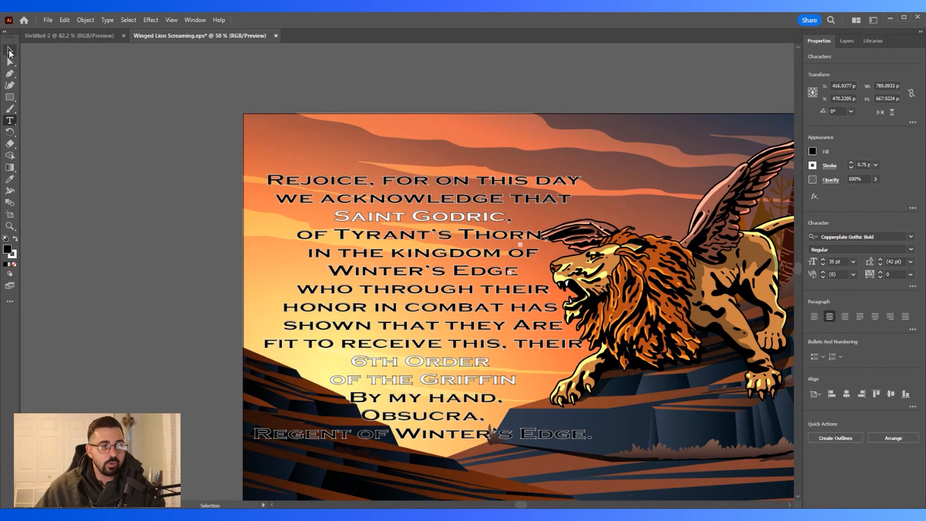
left_click(179, 223)
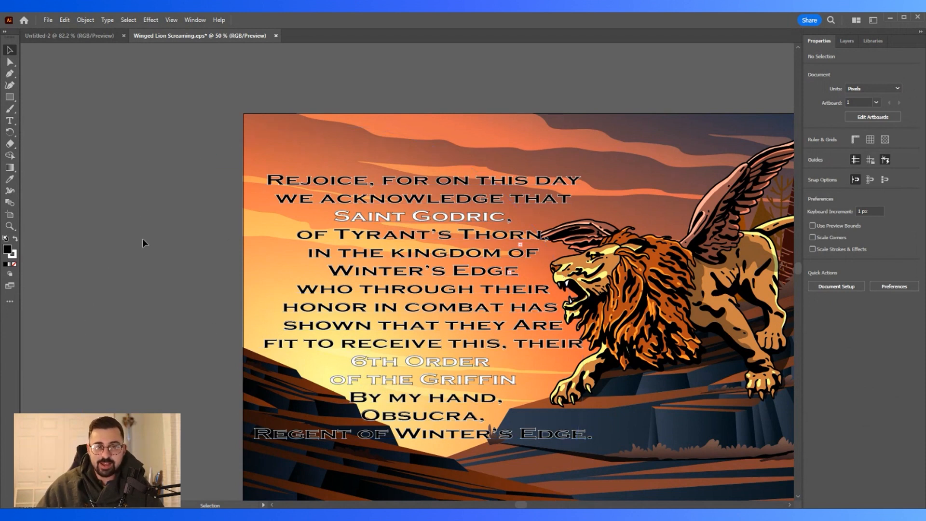
Step: Give the comma after the recipient's name a white fill and a black stroke, and deselect the text
left_click(510, 224)
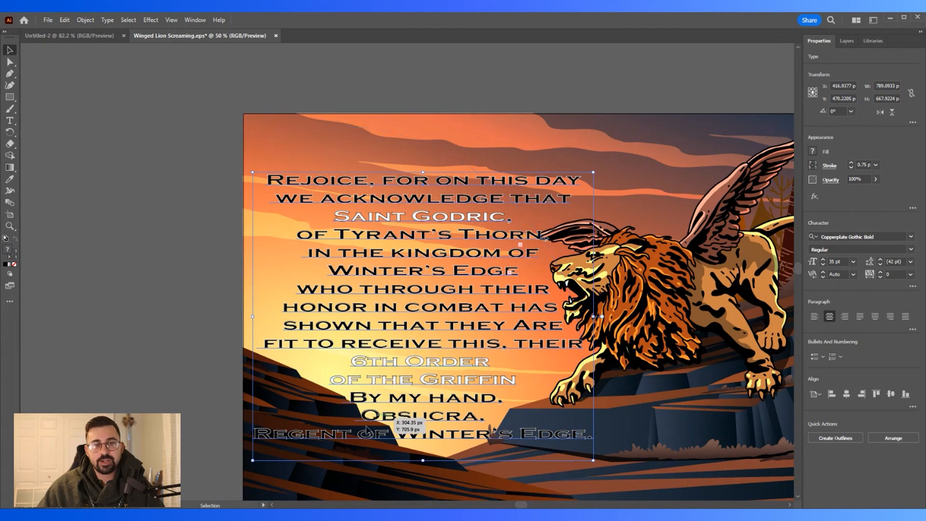
double_click(508, 220)
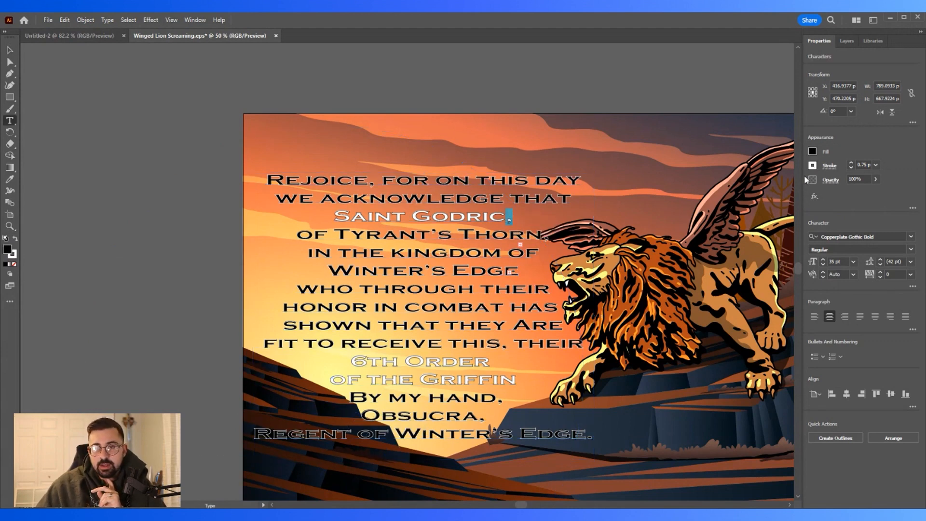
left_click(812, 151)
left_click(719, 186)
left_click(852, 139)
left_click(814, 168)
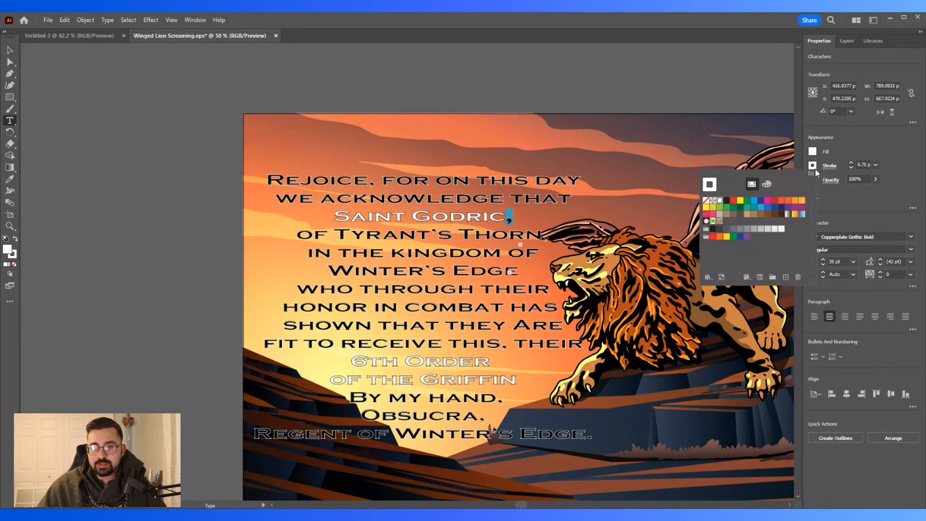
left_click(728, 202)
left_click(10, 51)
left_click(150, 138)
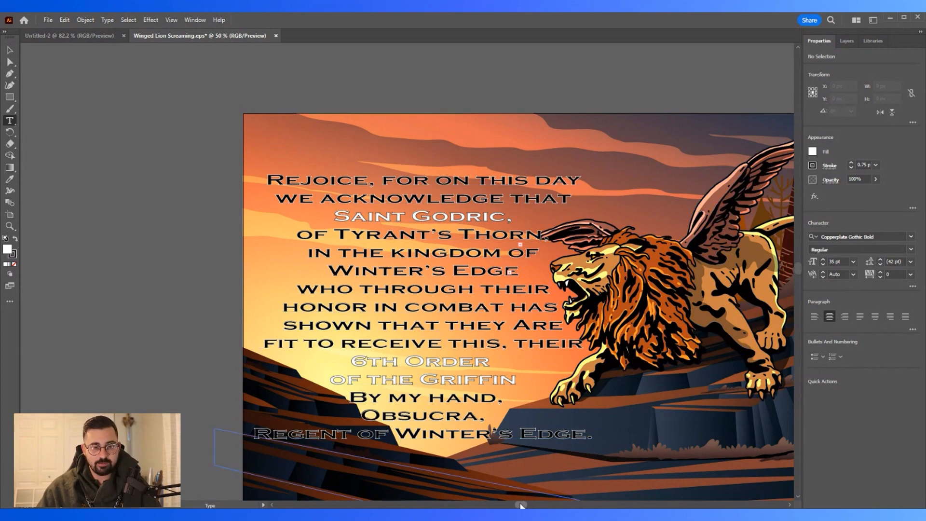
left_click_drag(523, 507, 531, 507)
scroll(528, 381, "down", 3)
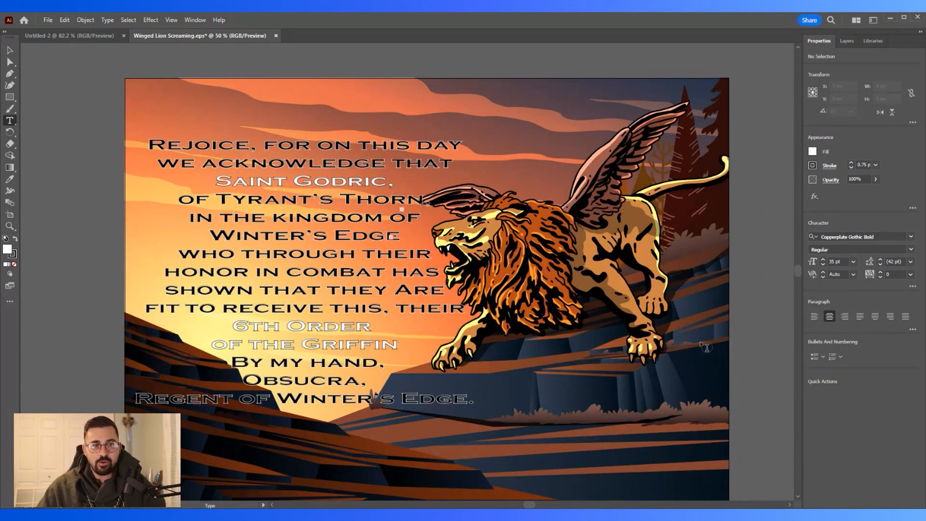
Step: Open the shield image file 500px-Fc_shield.png as a separate document
scroll(754, 381, "down", 1)
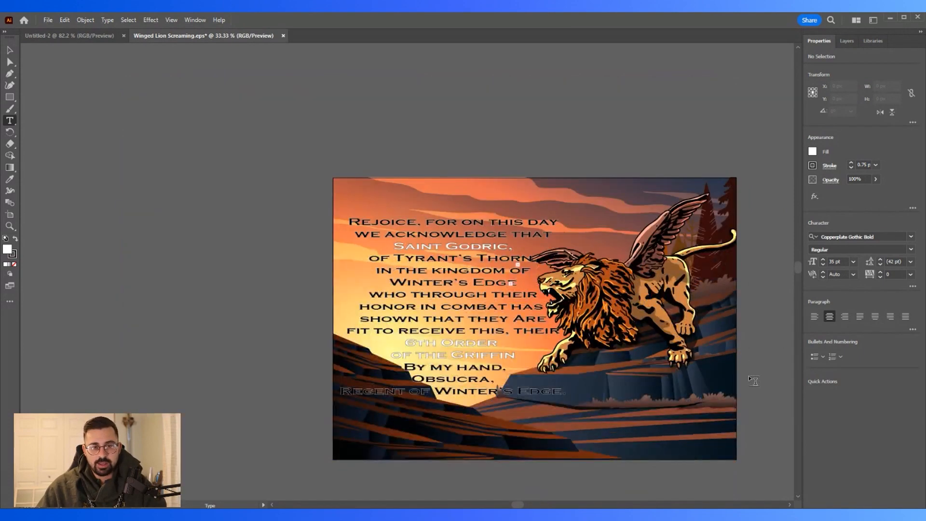
left_click_drag(517, 505, 535, 508)
scroll(528, 471, "up", 1)
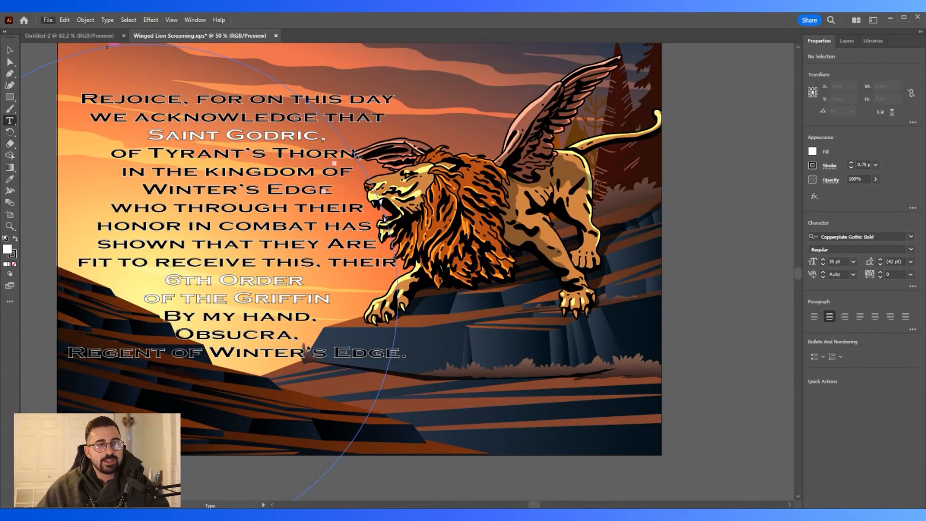
left_click(64, 56)
left_click(101, 112)
left_click(103, 114)
left_click(365, 260)
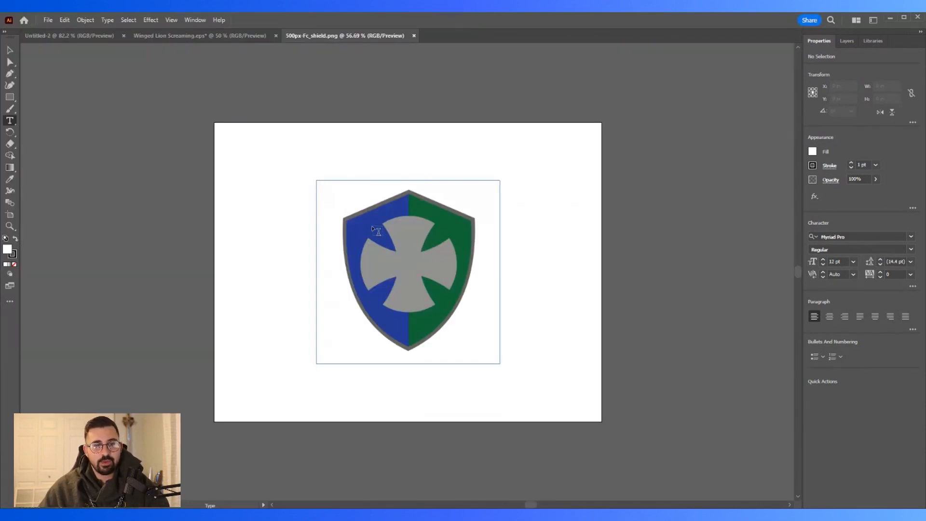
Step: Copy the blue and green shield image into the Winged Lion Screaming artwork and place it on the rocks below the lion
left_click(10, 51)
left_click(386, 256)
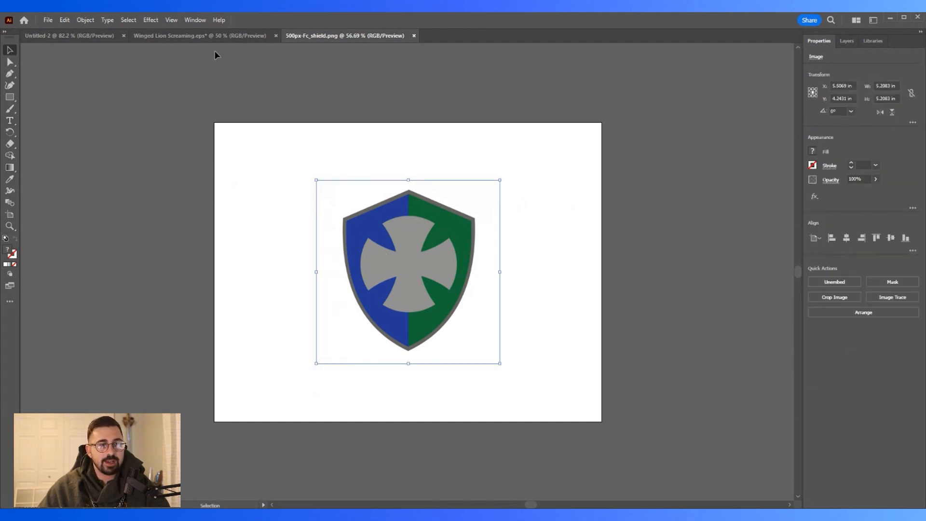
left_click(222, 37)
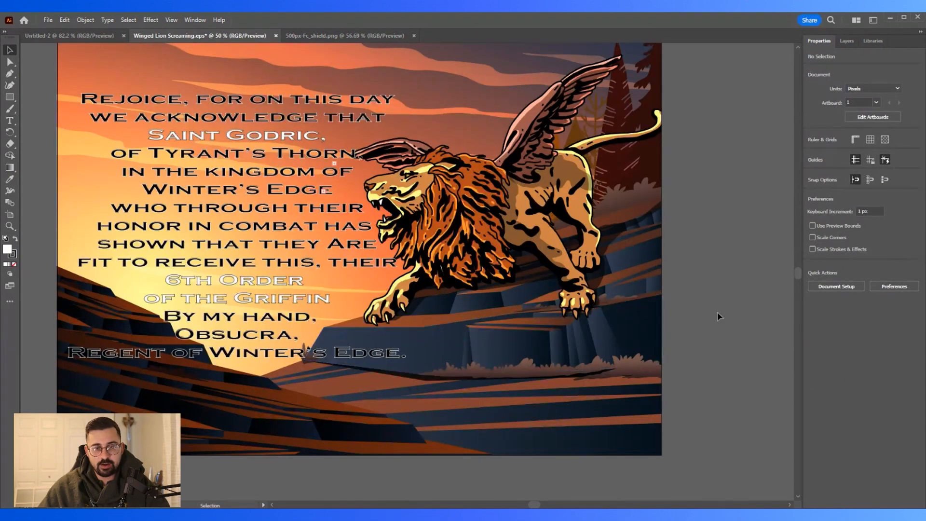
key("ctrl+v")
left_click_drag(404, 255, 472, 337)
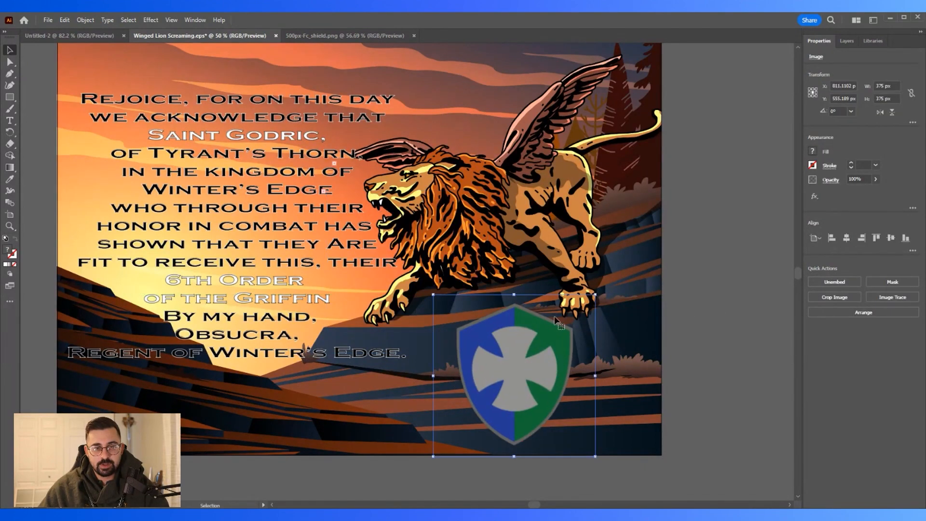
Step: Scale the shield proportionally to about 304 px square below the lion's front paws, and deselect it
left_click_drag(596, 294, 574, 322)
left_click_drag(509, 374, 530, 361)
left_click_drag(587, 312, 610, 335)
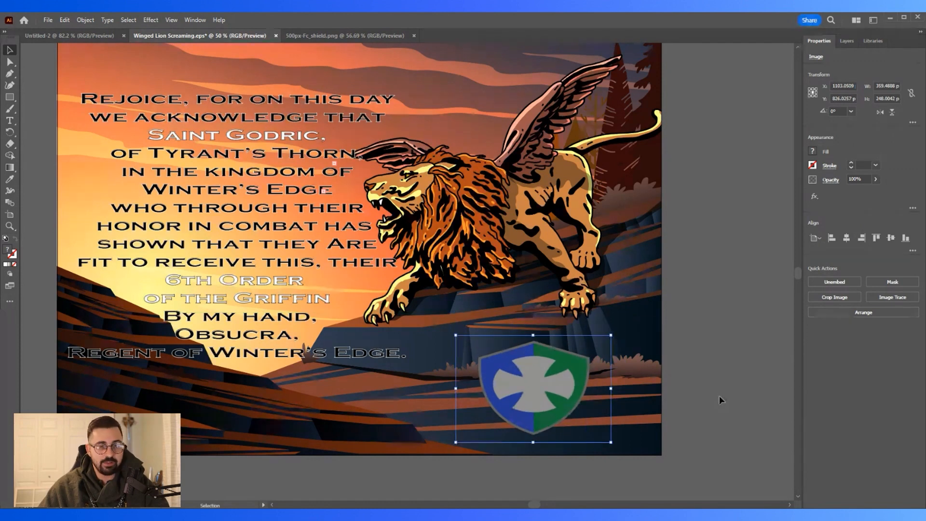
key("ctrl+z")
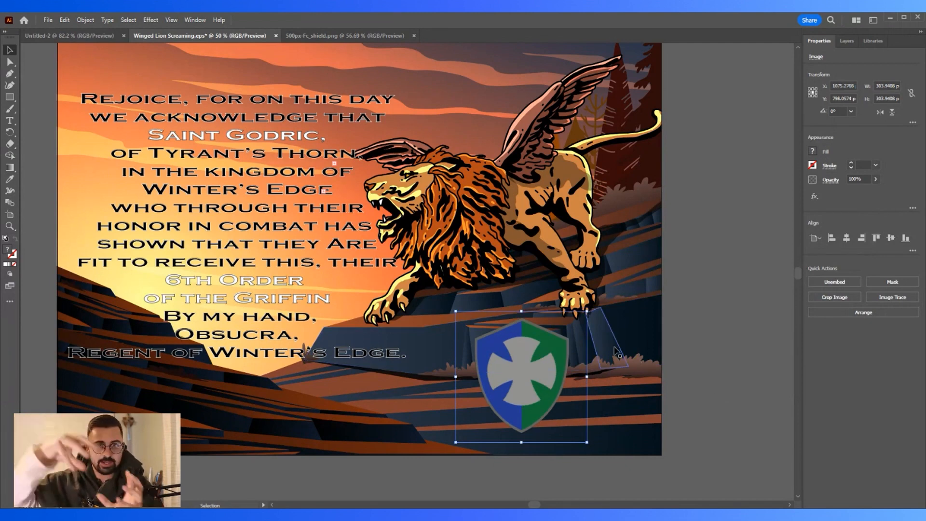
left_click(719, 329)
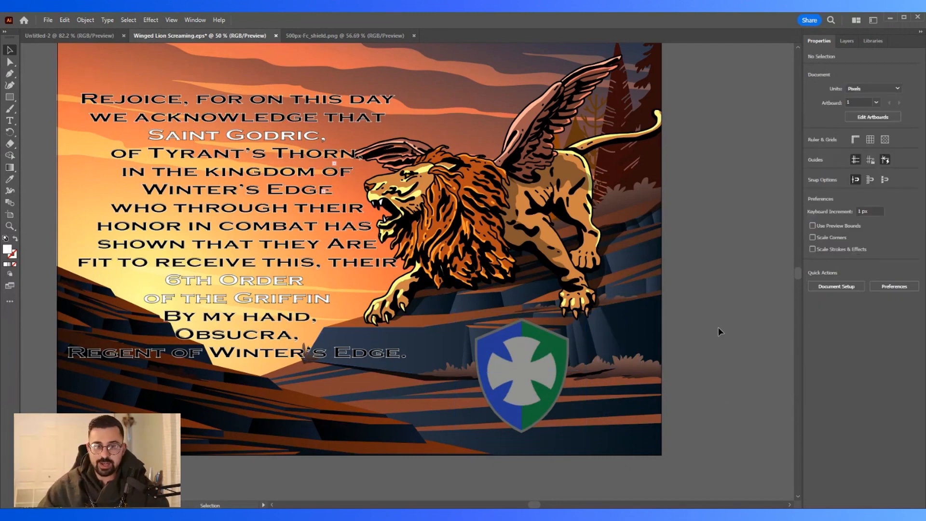
Step: Move the award wording straight up to free space beneath its last line
scroll(730, 364, "up", 2)
scroll(730, 365, "down", 1)
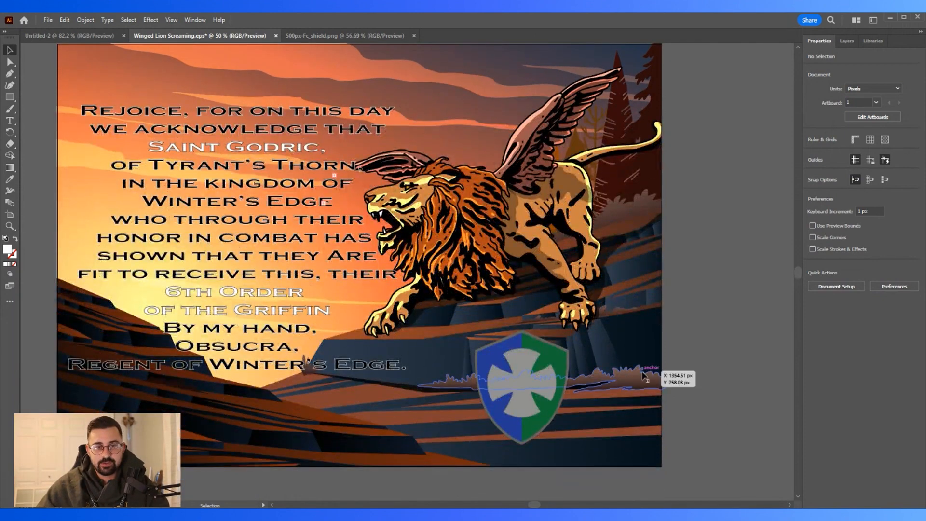
scroll(708, 350, "down", 1)
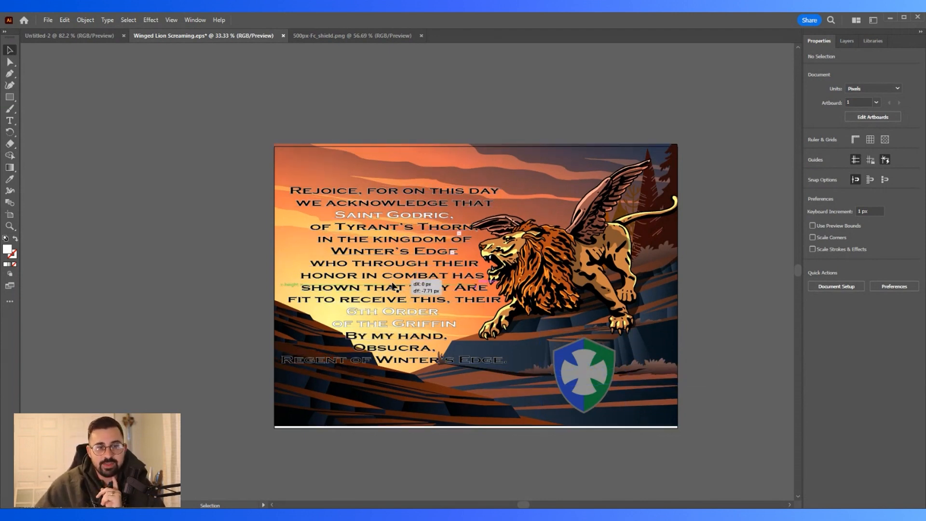
left_click(406, 275)
double_click(365, 254)
left_click_drag(374, 244, 378, 228)
Step: Move the blue and green shield beneath the award wording, shrink it slightly and shift it left to make room for a second shield
left_click_drag(591, 392, 471, 408)
left_click_drag(438, 347, 435, 352)
left_click_drag(411, 395, 412, 391)
left_click(740, 361)
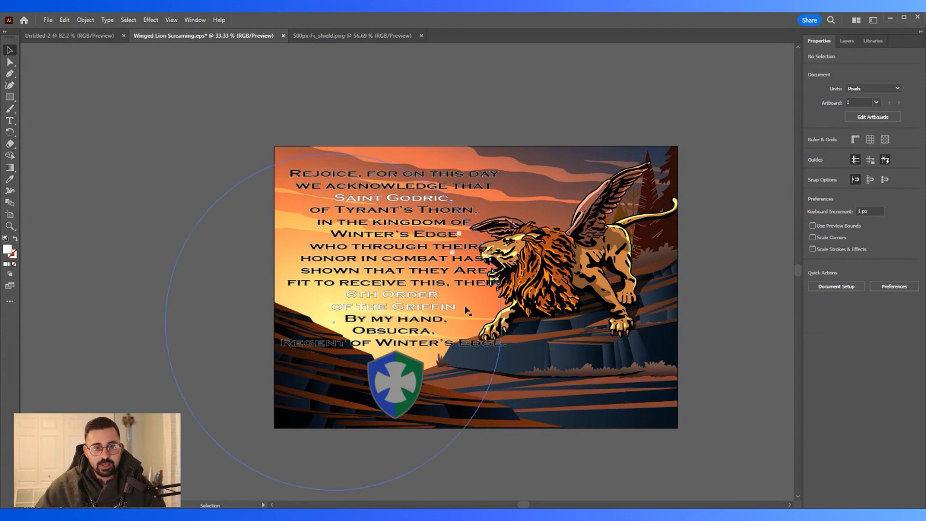
left_click_drag(408, 386, 347, 386)
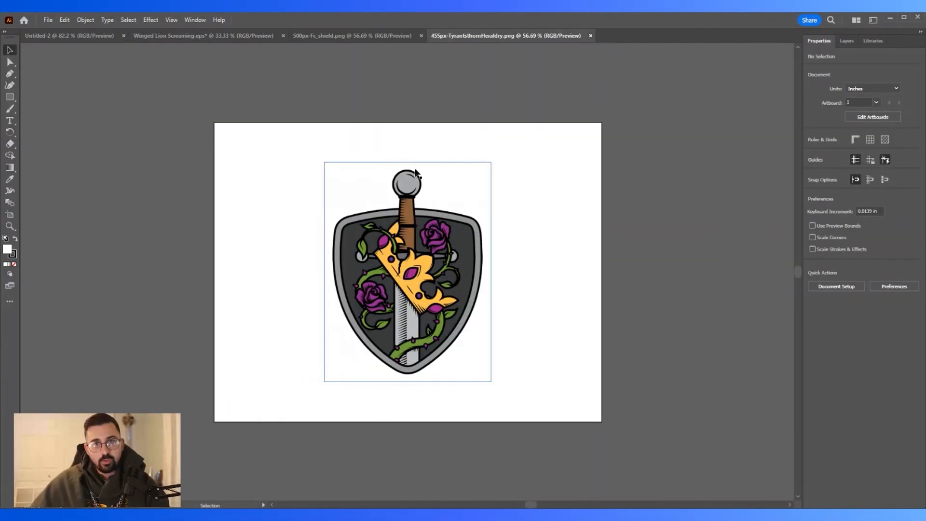
Step: Copy the sword and crown shield from 455px-TyrantsthornHeraldry.png into the Winged Lion Screaming artwork
left_click(485, 217)
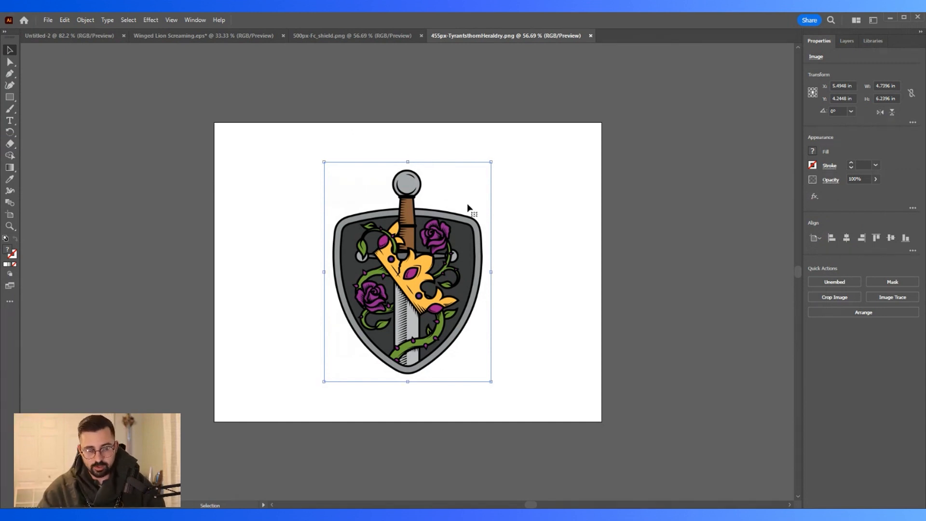
key("a")
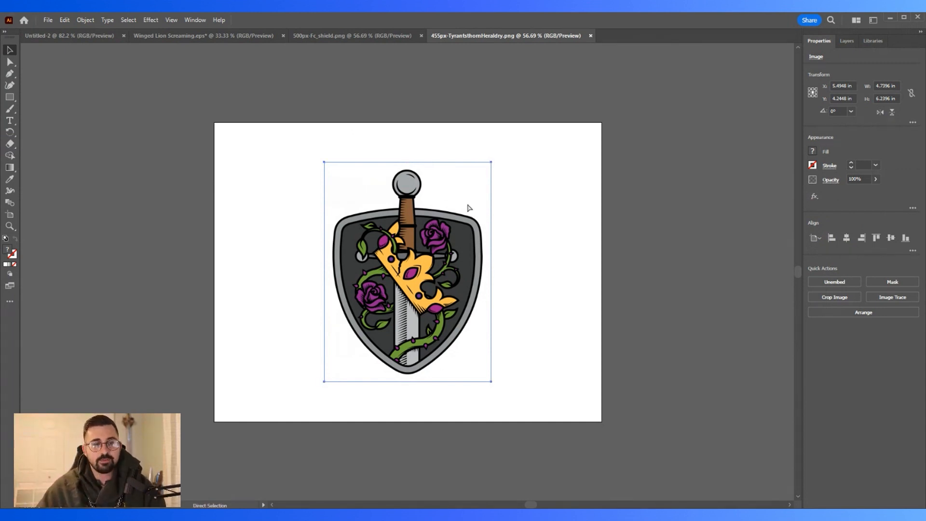
key("v")
left_click(369, 36)
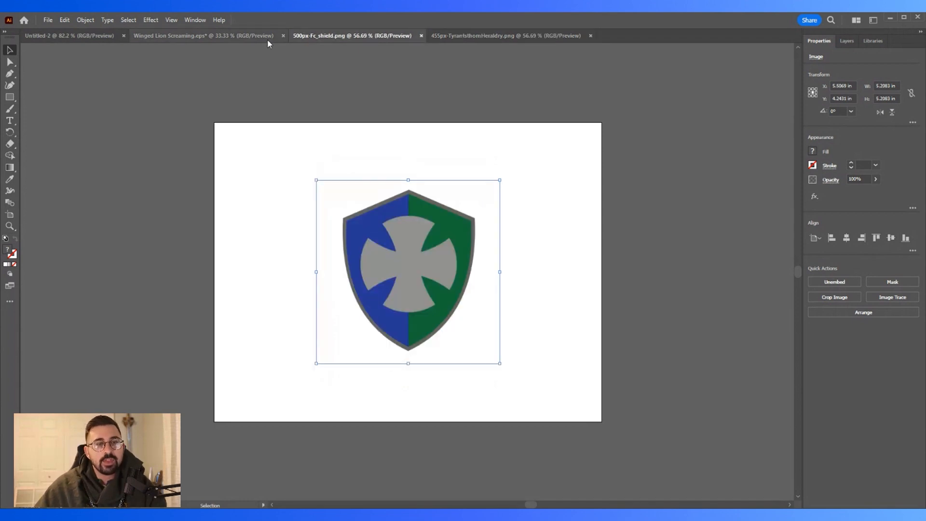
left_click(241, 36)
key("ctrl+v")
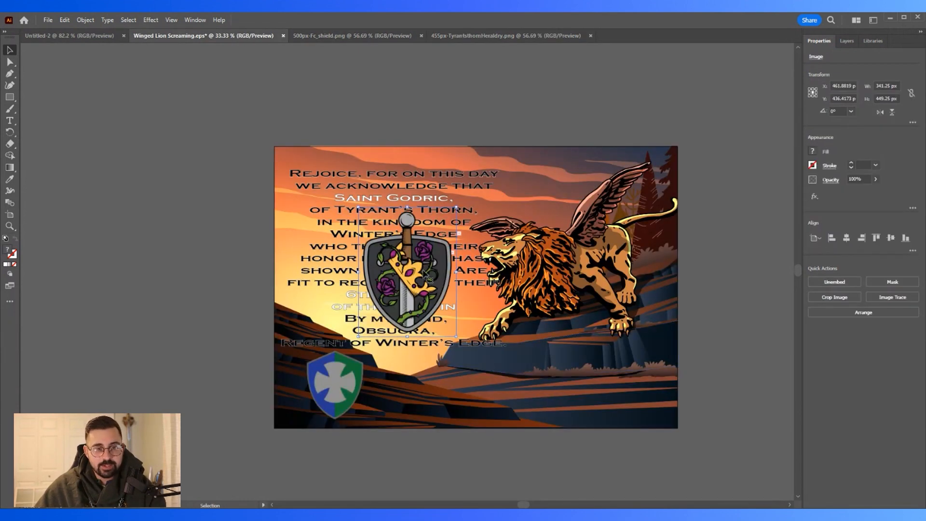
Step: Scale the sword and crown shield down, place it beneath the wording to the right of the blue and green shield, and deselect it
left_click_drag(422, 270, 448, 358)
left_click_drag(482, 296, 452, 350)
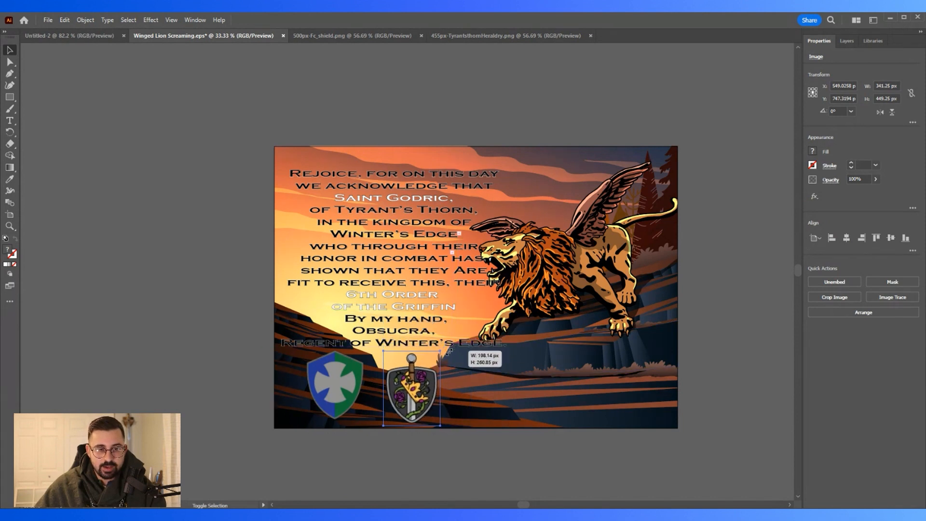
left_click_drag(406, 385, 444, 380)
left_click_drag(467, 343, 463, 348)
left_click_drag(449, 386, 451, 386)
left_click(763, 316)
Step: Shift the blue and green shield slightly right, align both shields on their vertical centres, and deselect them
left_click_drag(343, 381, 355, 382)
left_click(437, 386, "shift")
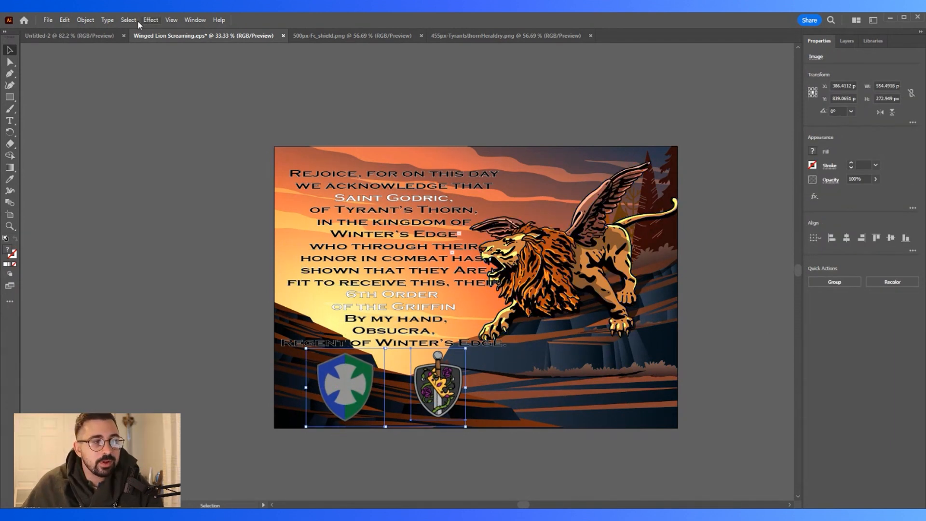
left_click(881, 241)
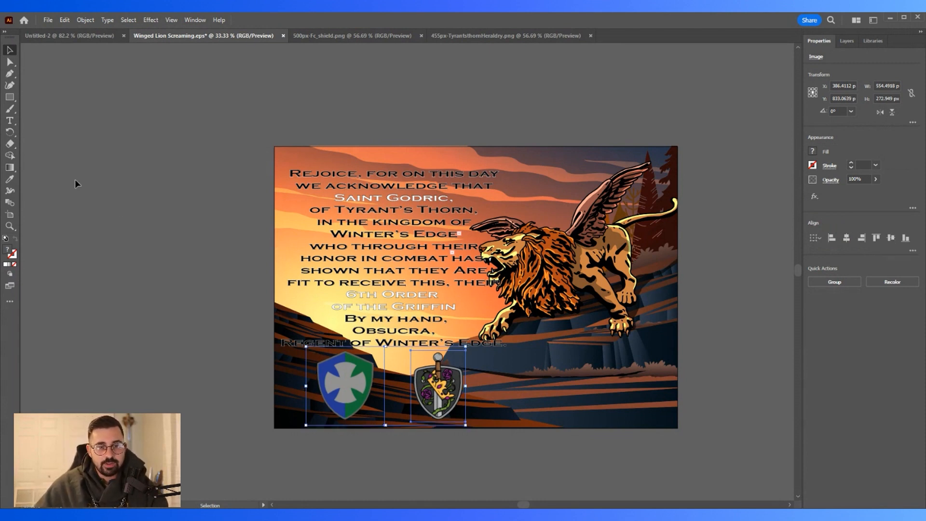
left_click(62, 216)
Step: Enlarge the sword and crown shield slightly to about 200 × 263 px and deselect it
left_click(437, 383)
left_click_drag(466, 351, 466, 348)
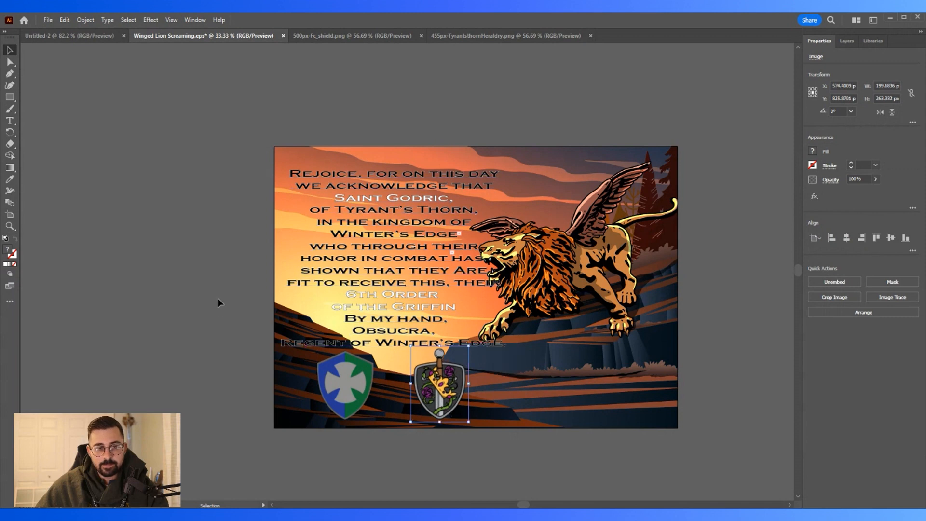
left_click(216, 297)
scroll(168, 270, "up", 1)
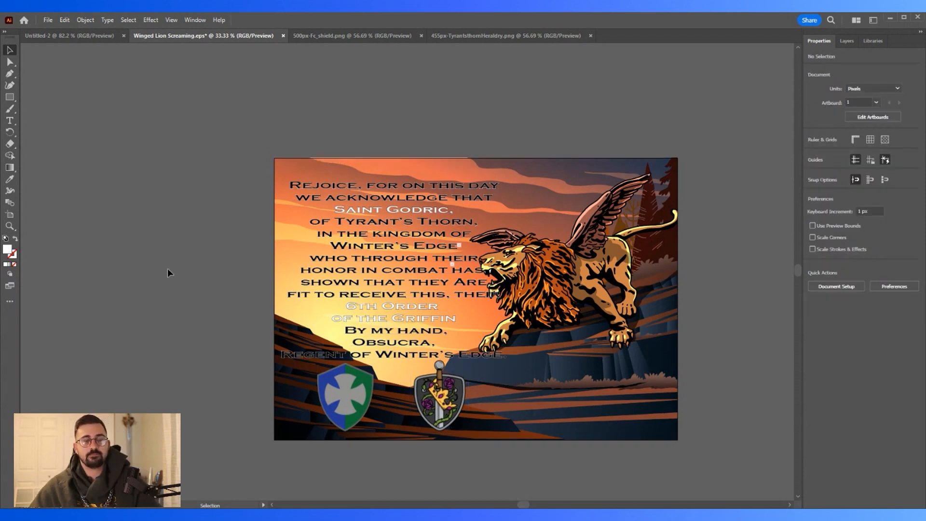